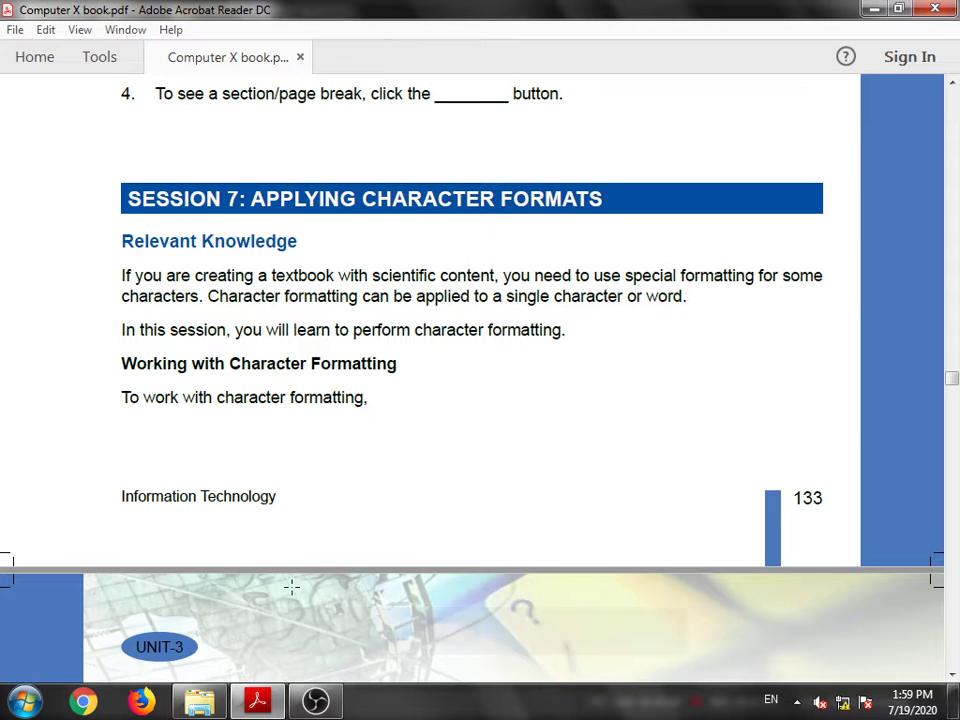
- Read the Session 7 introduction on applying character formats and the sample paragraph about water in step a
scroll(338, 424, "down", 2)
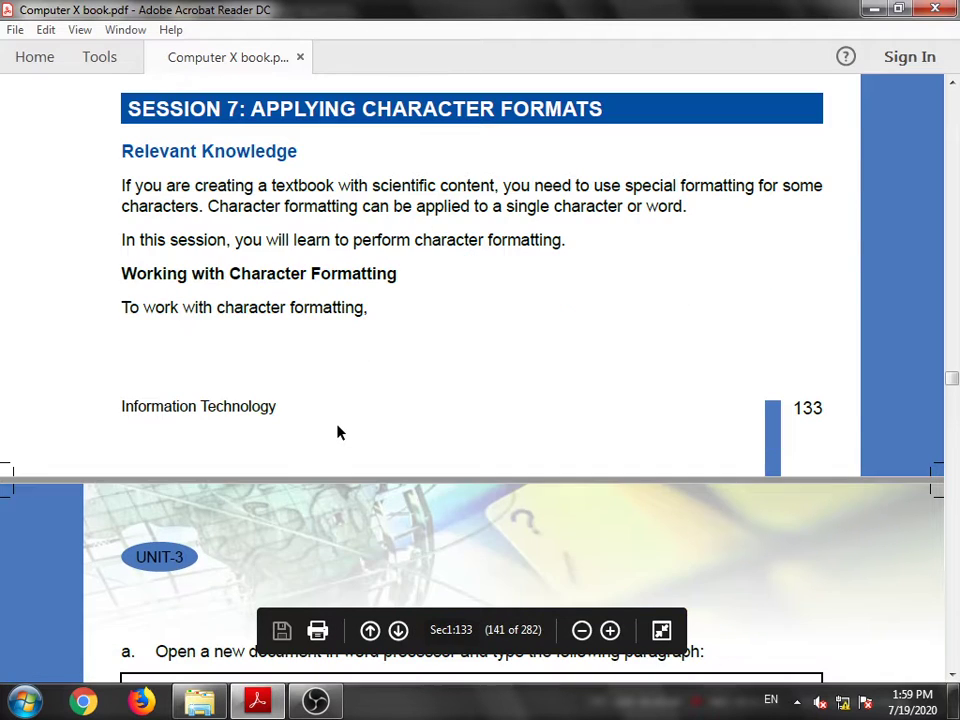
scroll(336, 426, "down", 5)
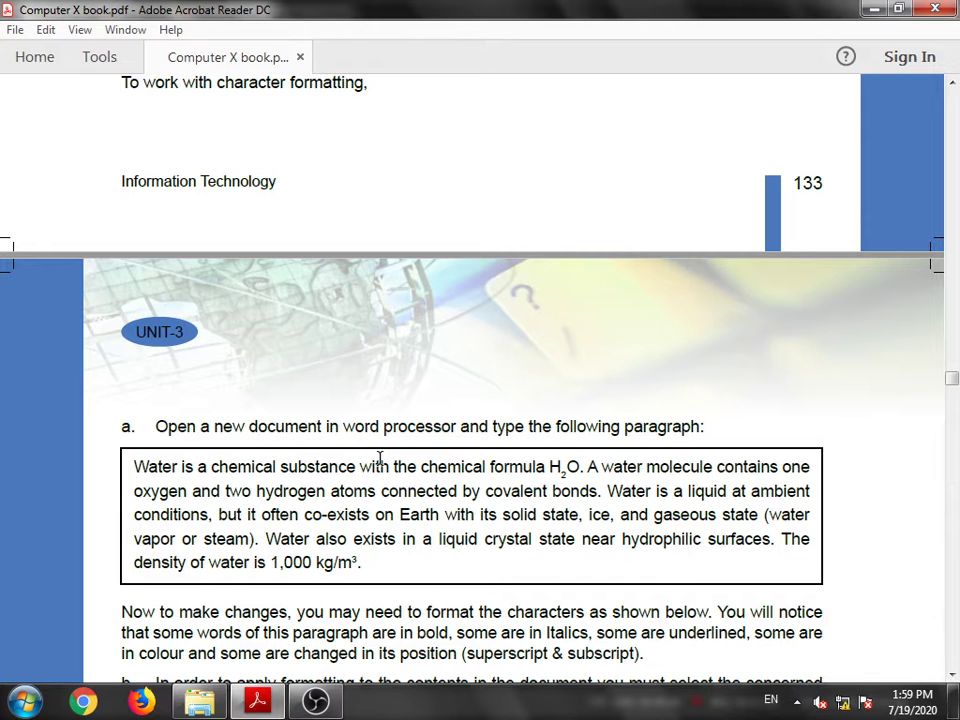
scroll(380, 458, "down", 3)
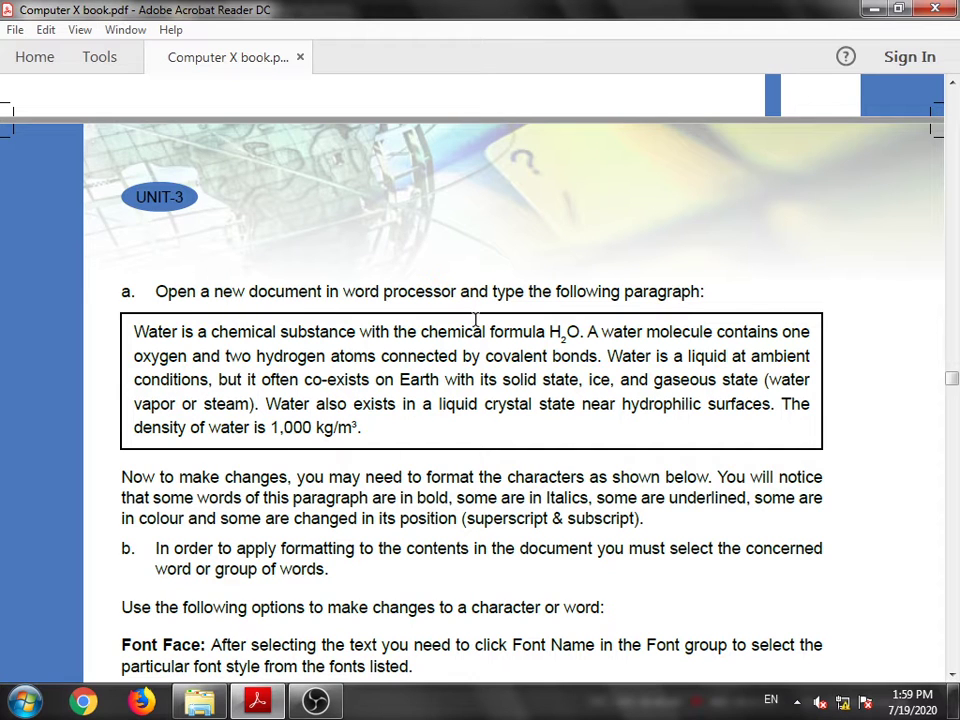
scroll(476, 320, "down", 1)
scroll(476, 320, "down", 2)
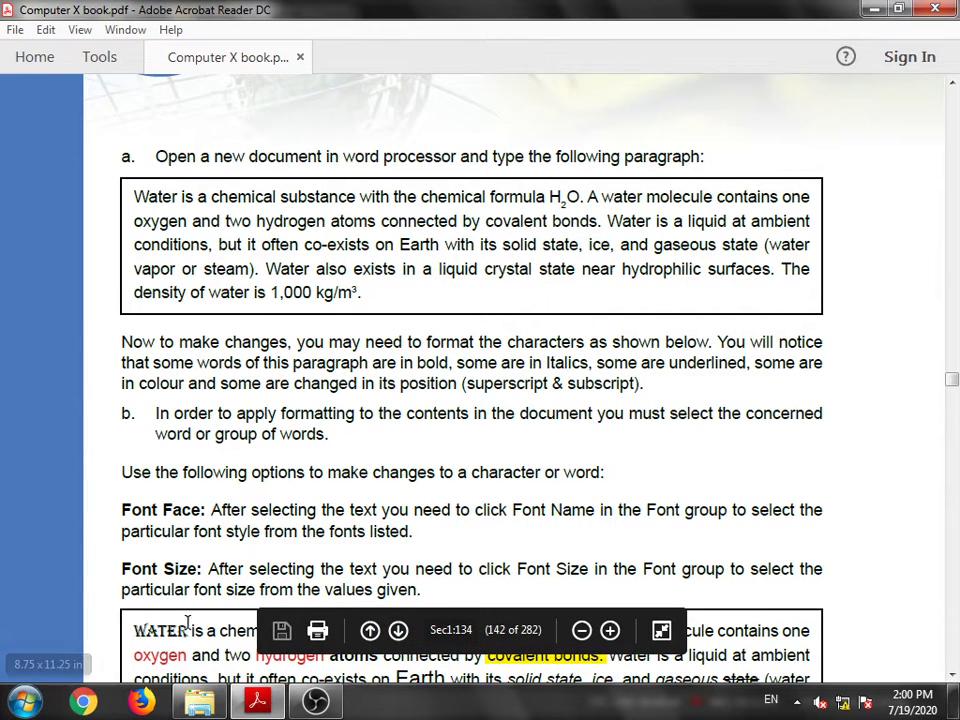
- Read the Font Face, Font Size, Grow Font, Shrink Font and Strikethrough descriptions alongside the formatted water paragraph on page 134
scroll(185, 614, "down", 2)
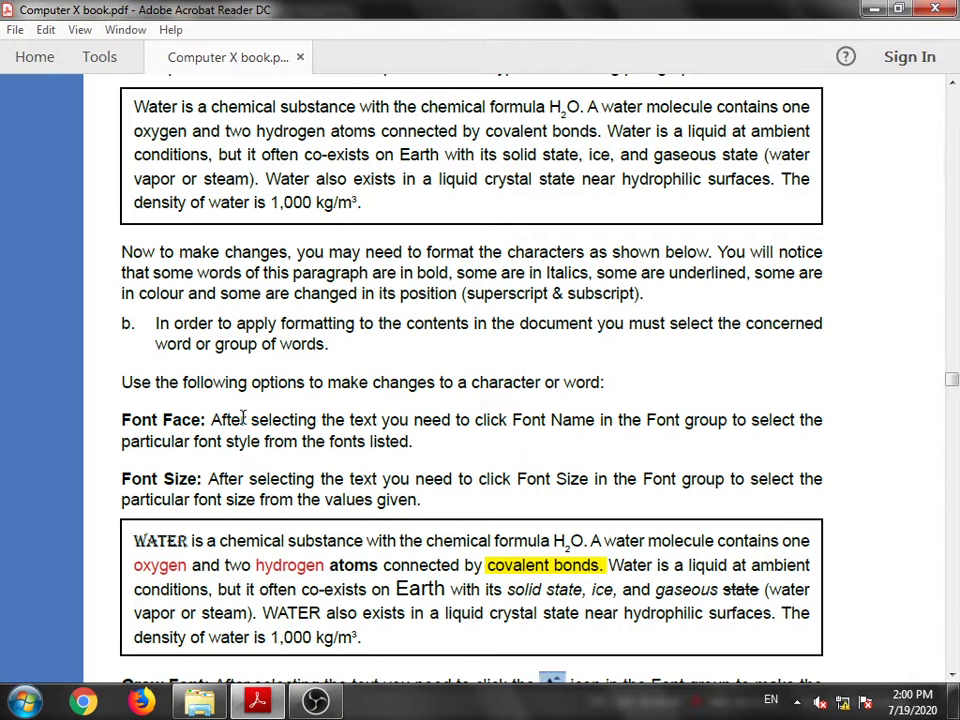
scroll(253, 415, "down", 2)
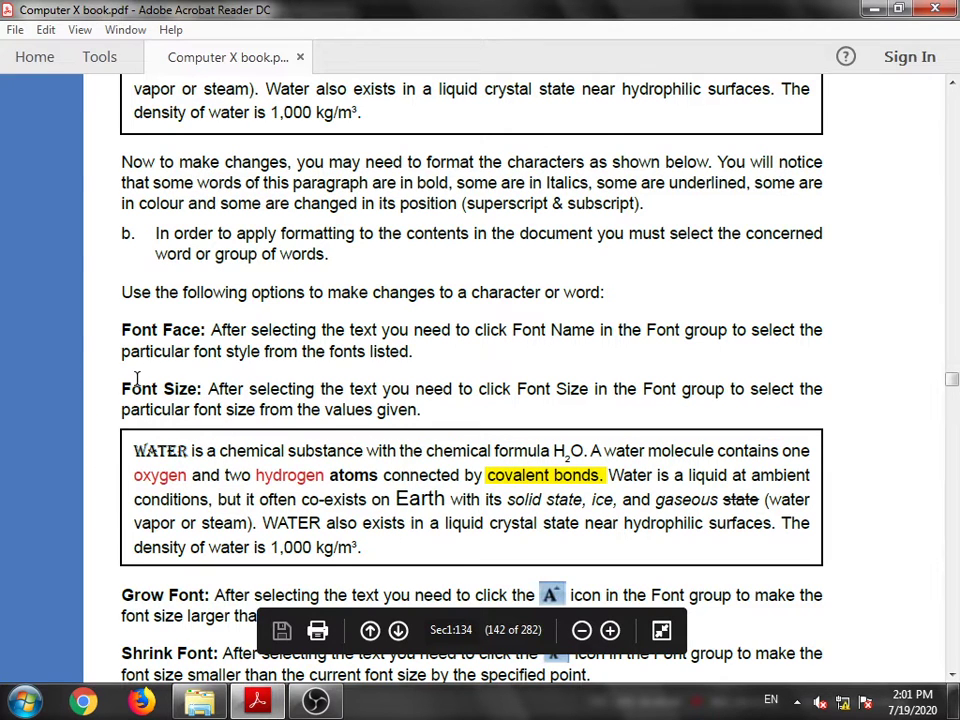
scroll(404, 462, "down", 2)
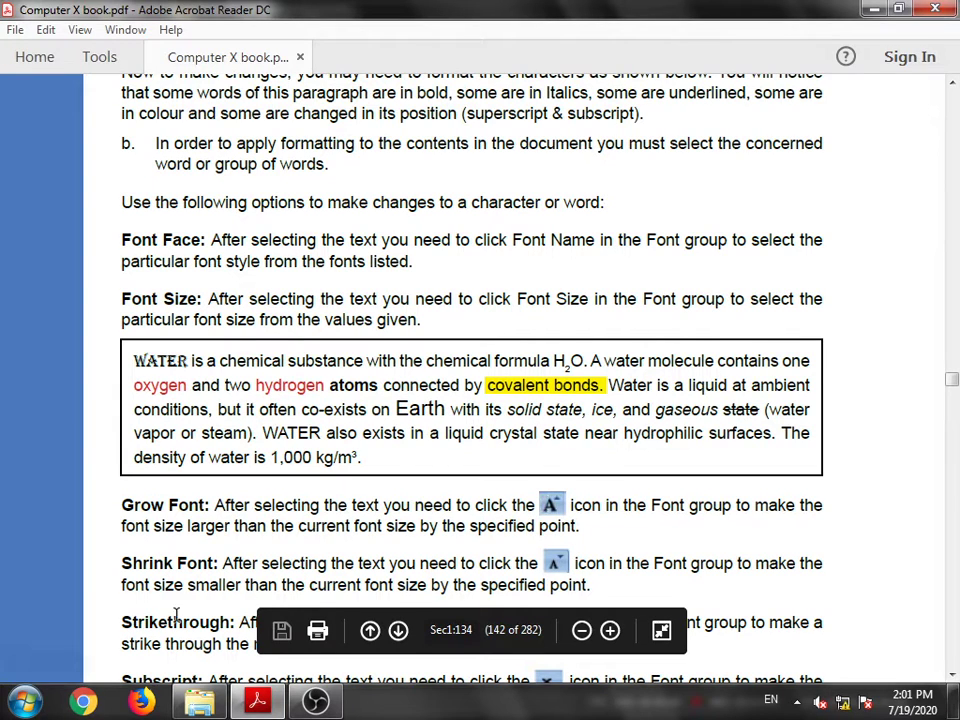
scroll(110, 455, "down", 1)
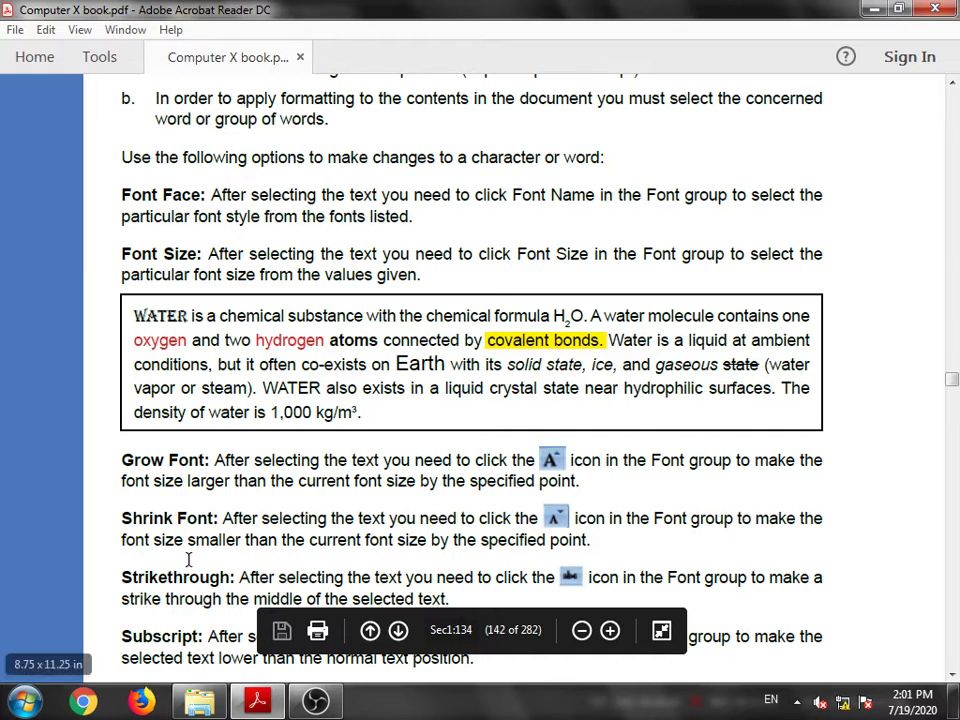
scroll(160, 560, "down", 1)
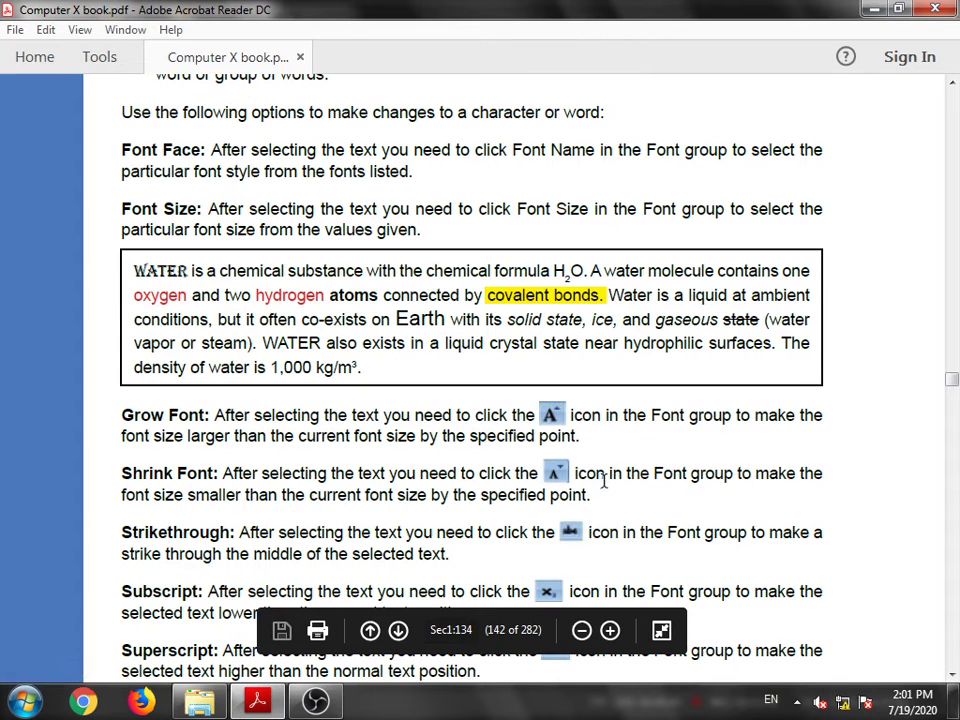
scroll(428, 370, "down", 2)
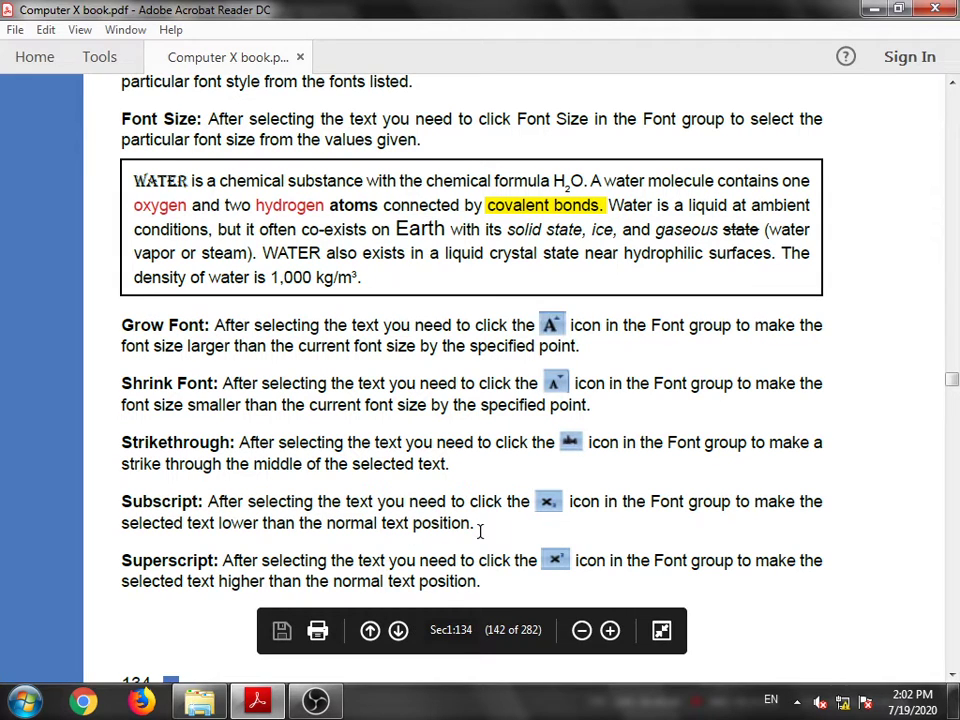
- Examine the Subscript and Superscript descriptions against the 2 in H2O and the 3 in kg/m³ in the formatted water paragraph
double_click(568, 185)
left_click(566, 190)
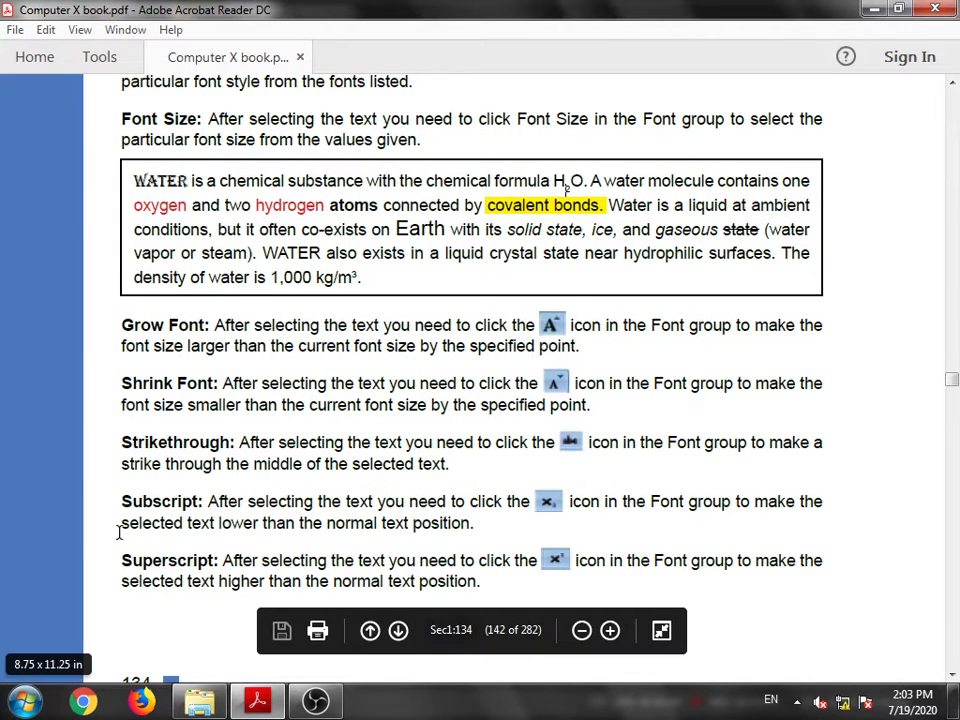
scroll(118, 532, "down", 2)
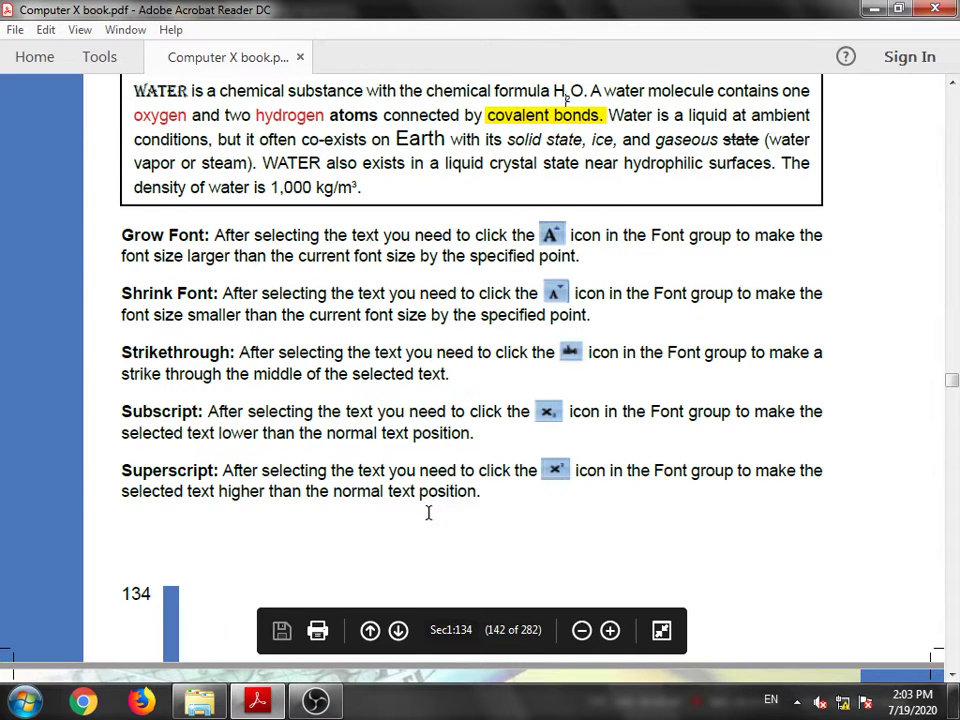
scroll(428, 512, "up", 1)
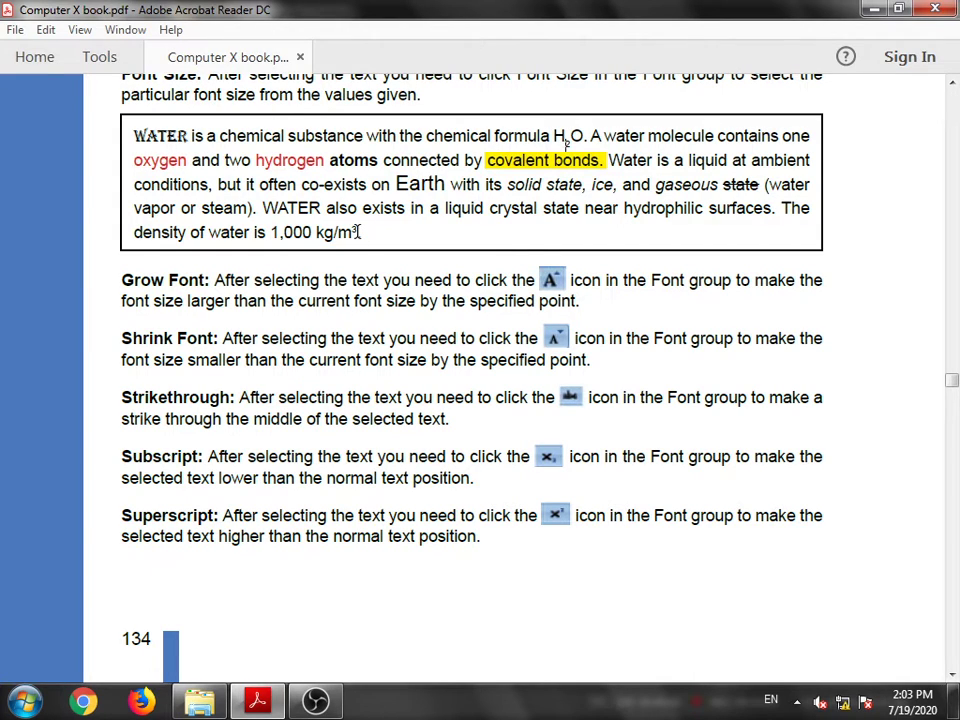
left_click_drag(358, 232, 349, 232)
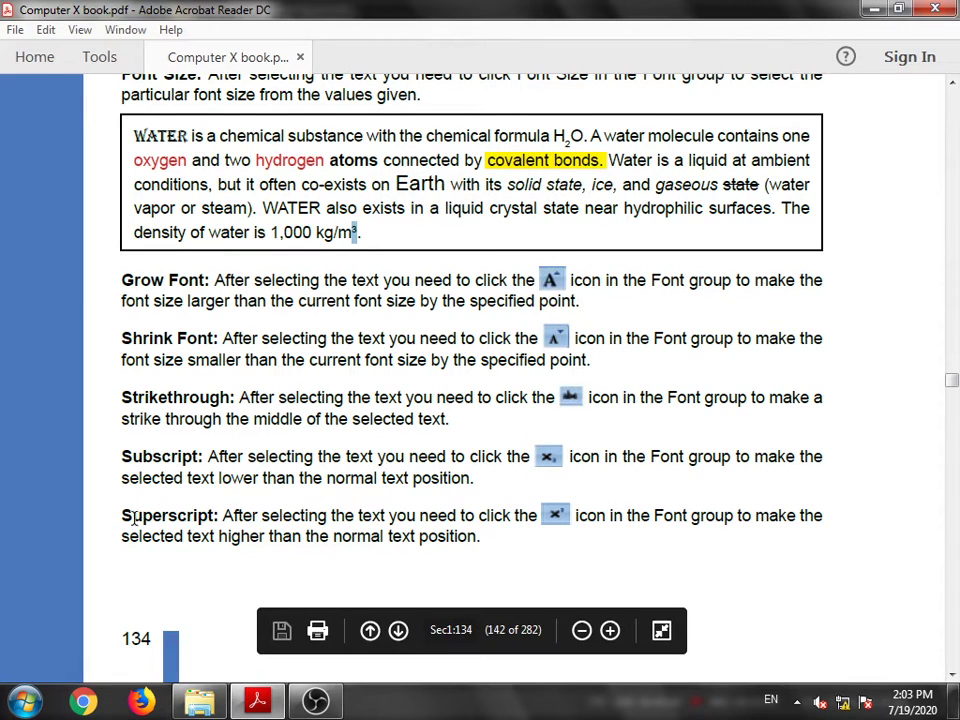
scroll(210, 493, "down", 10)
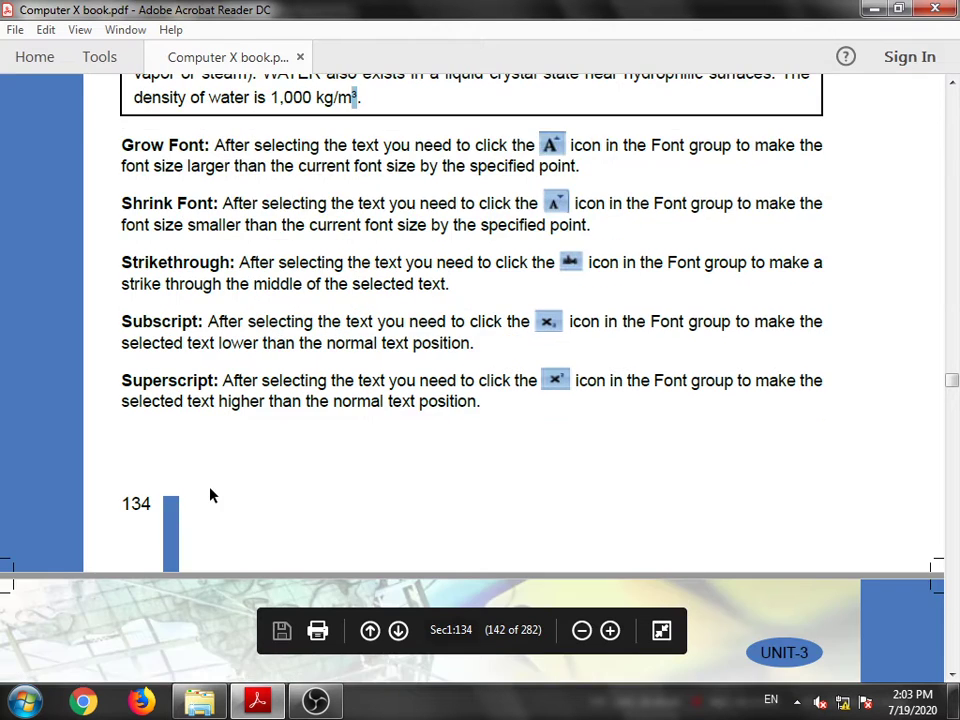
scroll(330, 460, "down", 5)
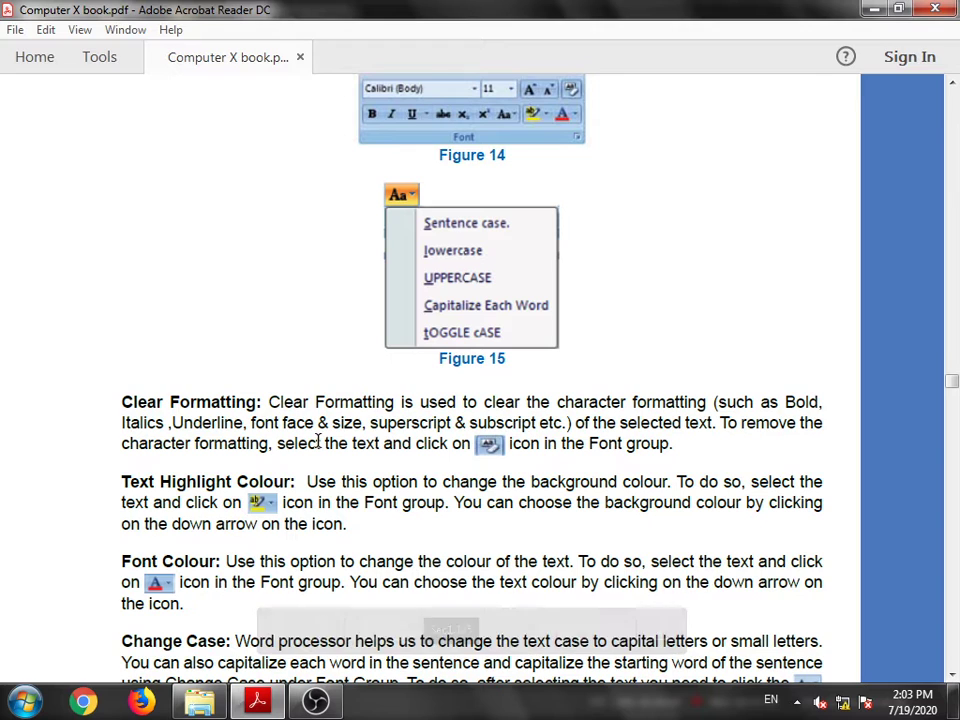
scroll(364, 401, "up", 10)
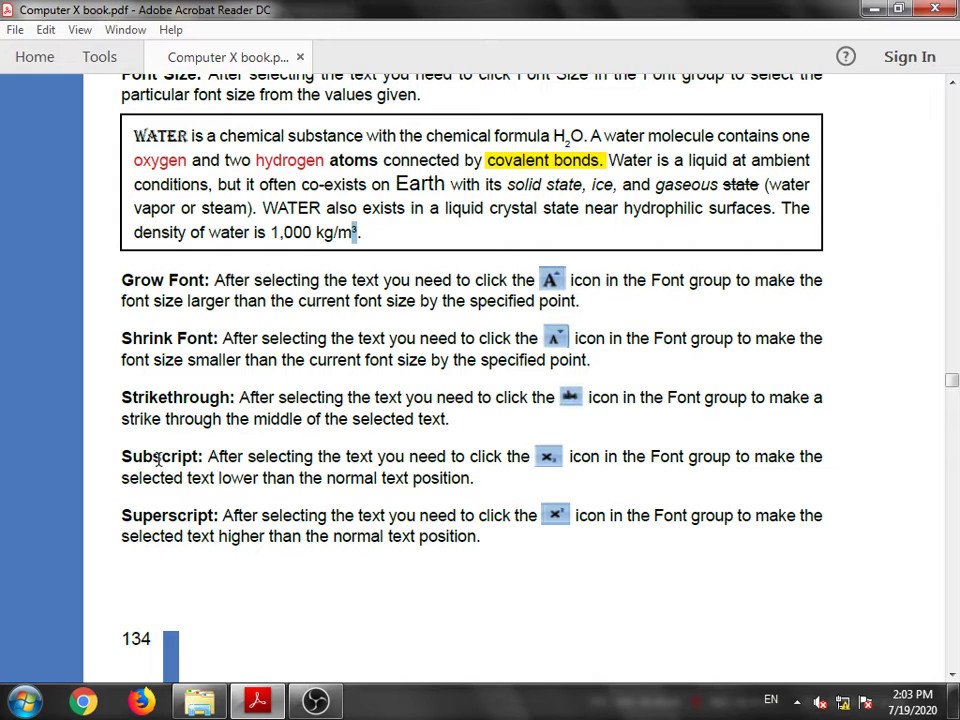
scroll(200, 480, "up", 2)
left_click(365, 323)
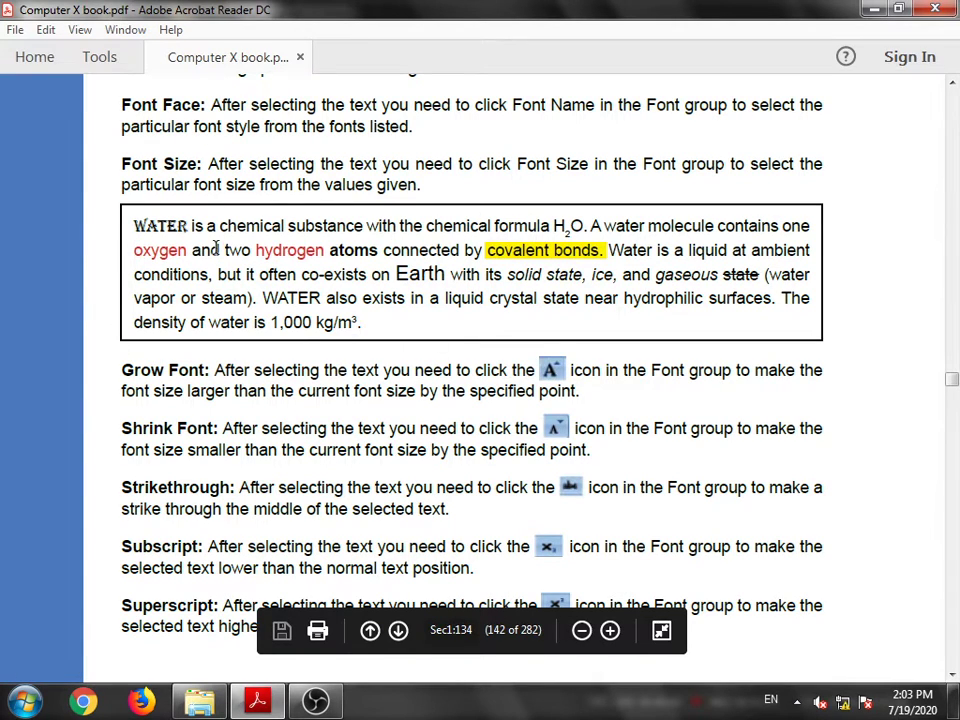
- Compare the Clear Formatting, Text Highlight Colour and Font Colour descriptions on page 135 with the highlighted and coloured words in the water paragraph
scroll(488, 349, "down", 10)
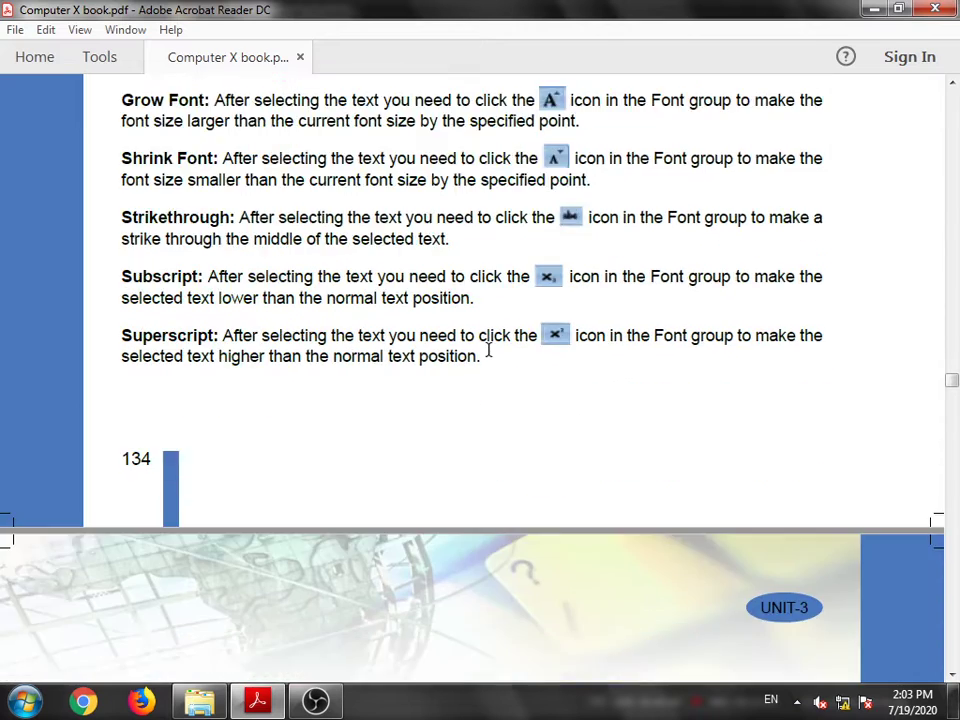
scroll(487, 347, "down", 2)
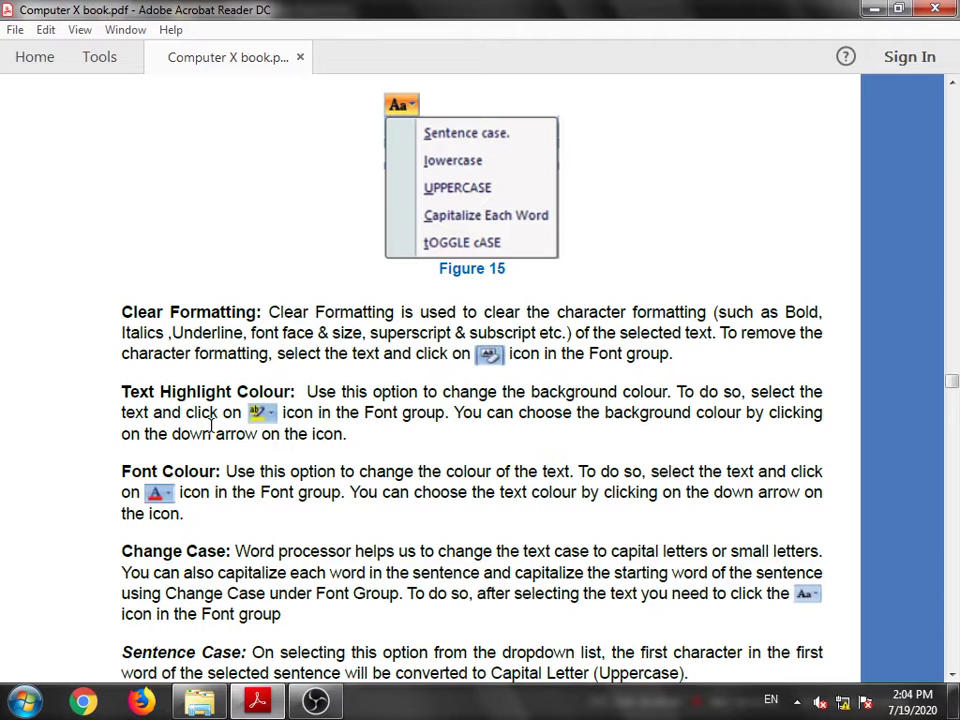
scroll(523, 439, "up", 9)
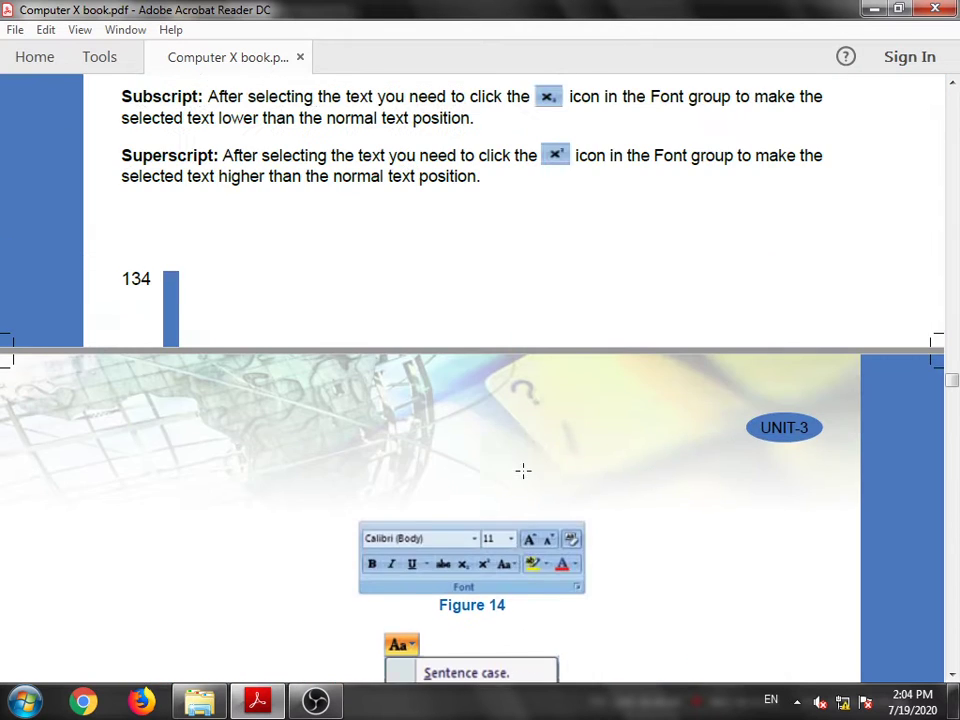
scroll(523, 475, "up", 2)
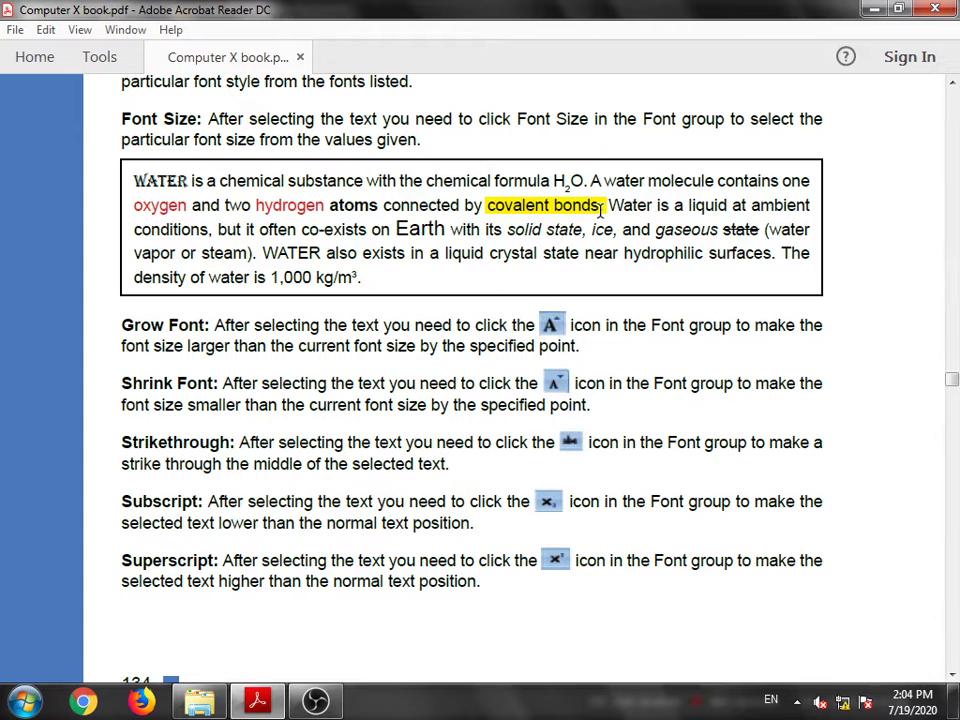
scroll(290, 470, "down", 10)
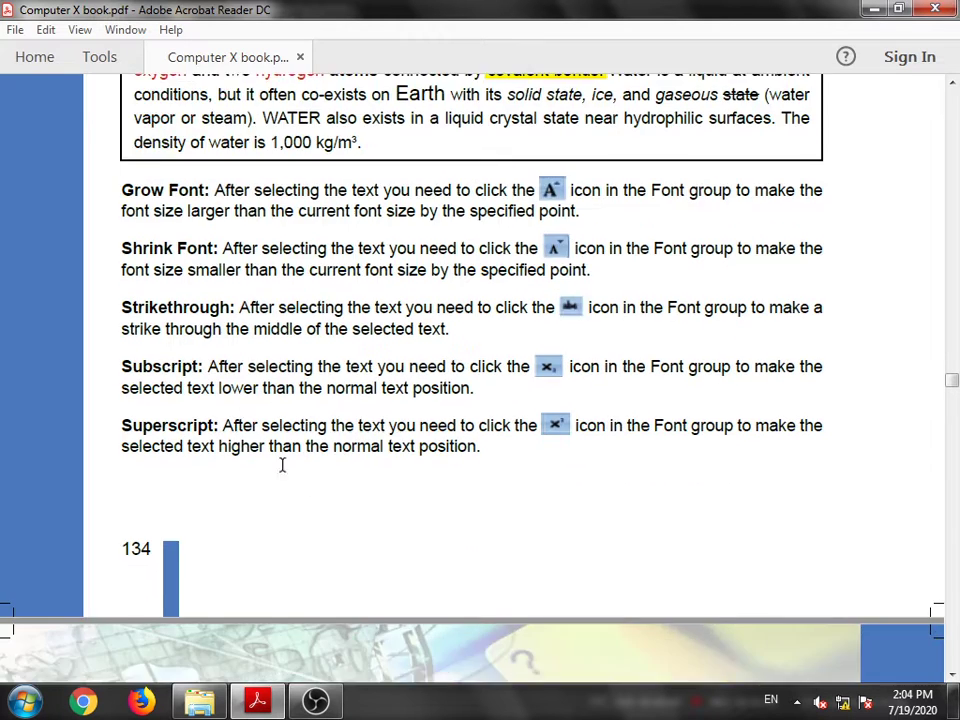
scroll(302, 484, "down", 2)
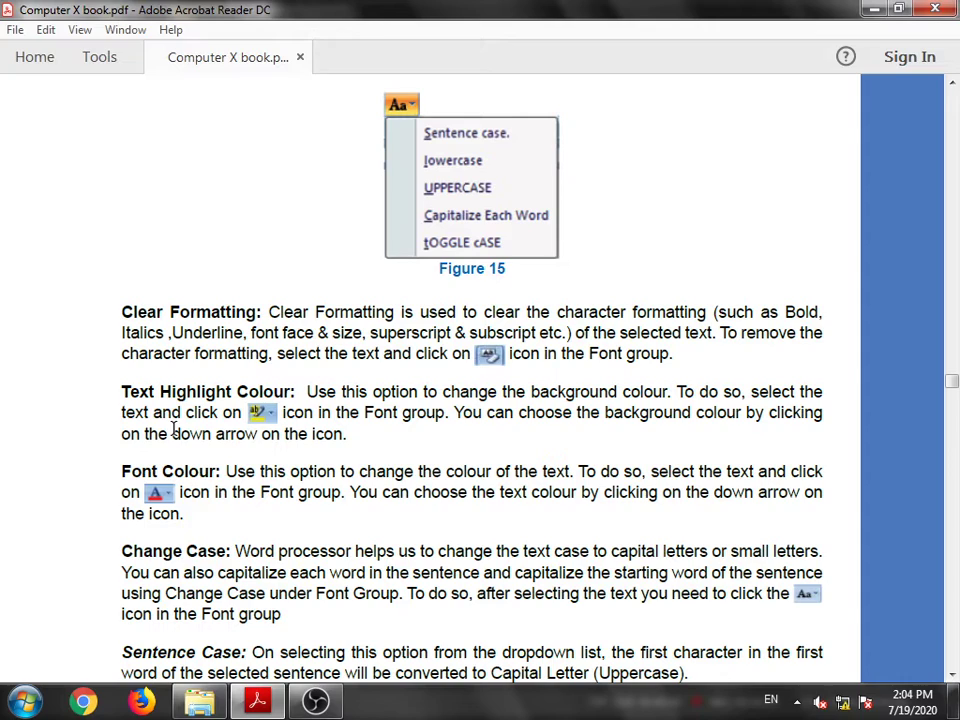
scroll(339, 544, "up", 15)
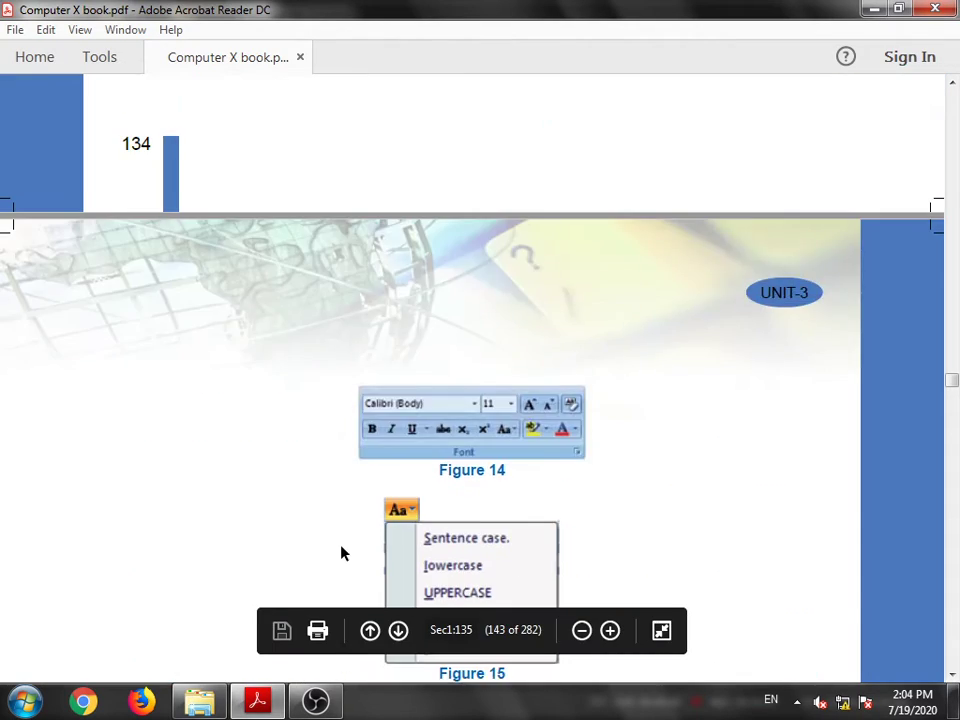
scroll(339, 524, "up", 5)
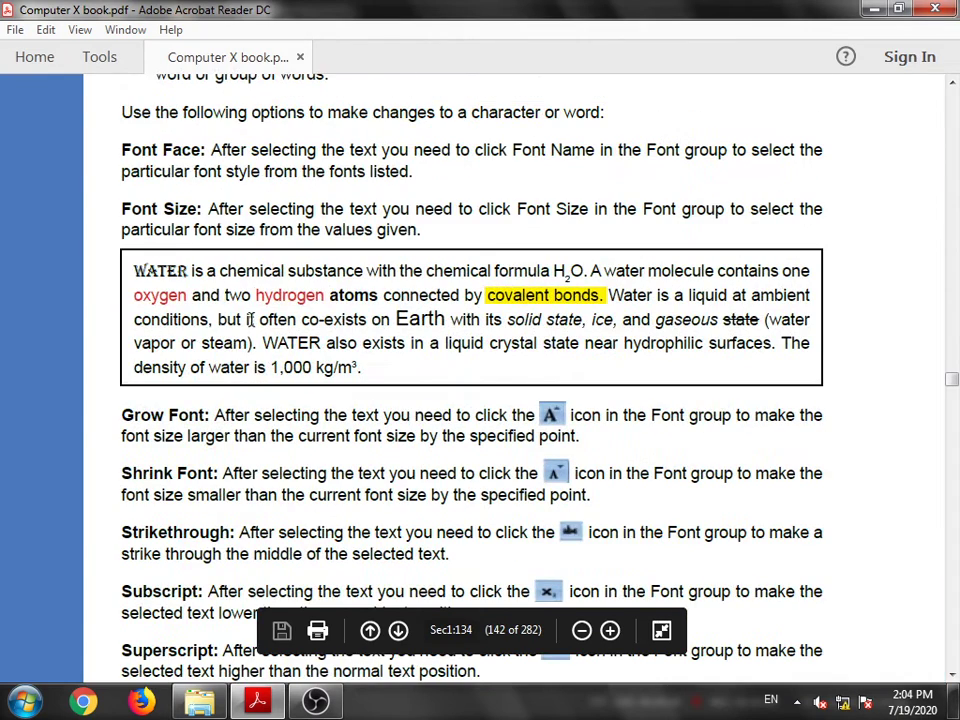
scroll(304, 305, "down", 18)
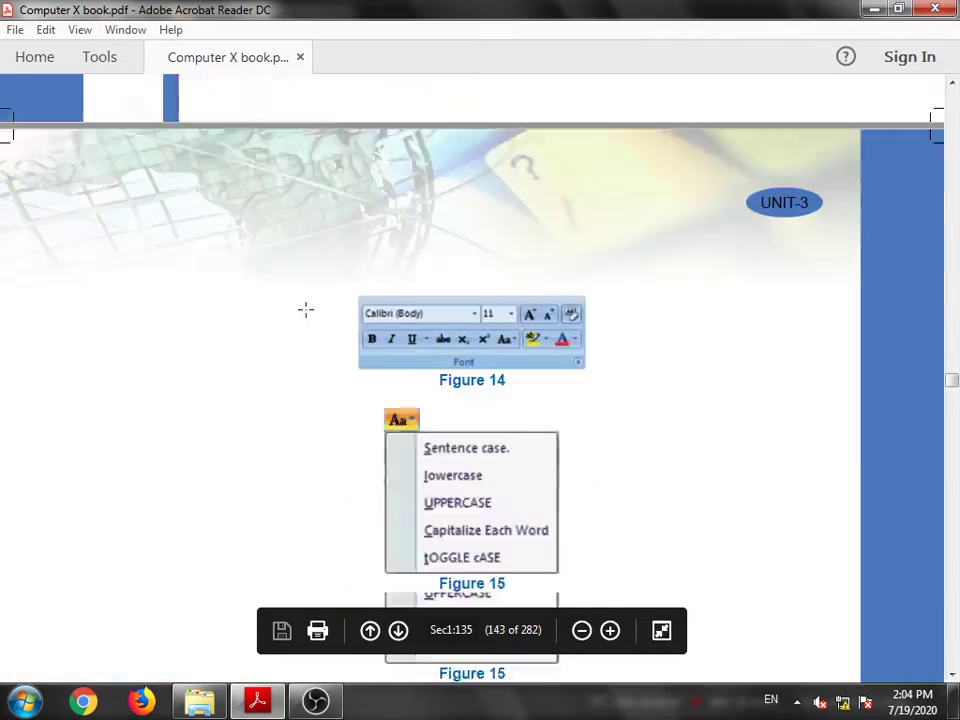
- Read the Change Case section from Sentence Case through tOGGLE cASE, selecting the initial W of its first sentence as an uppercase example
scroll(305, 311, "down", 4)
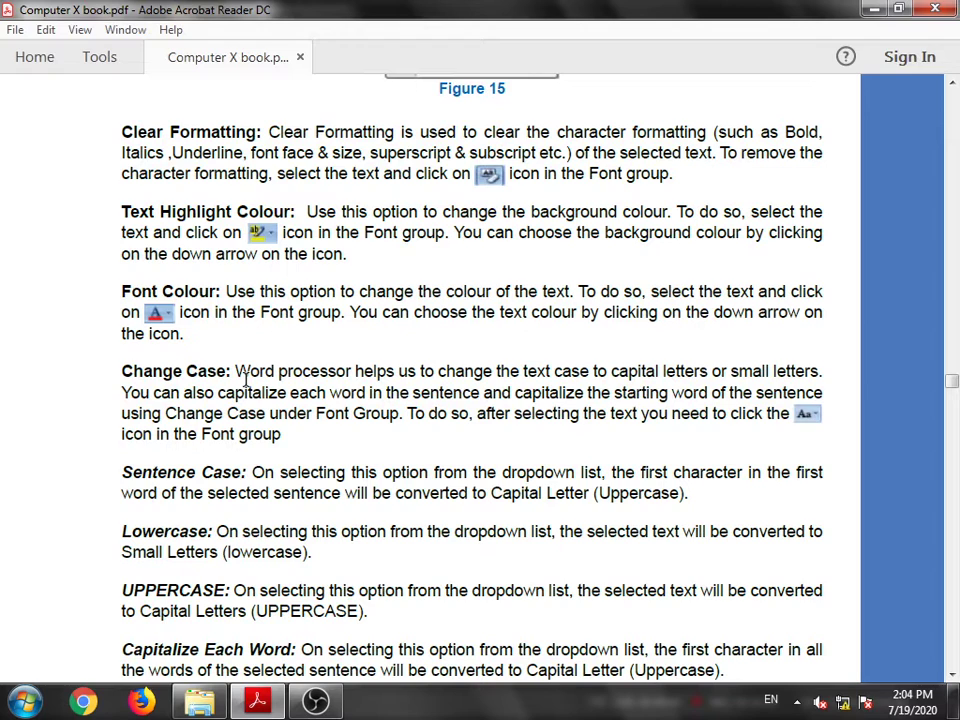
scroll(245, 380, "down", 3)
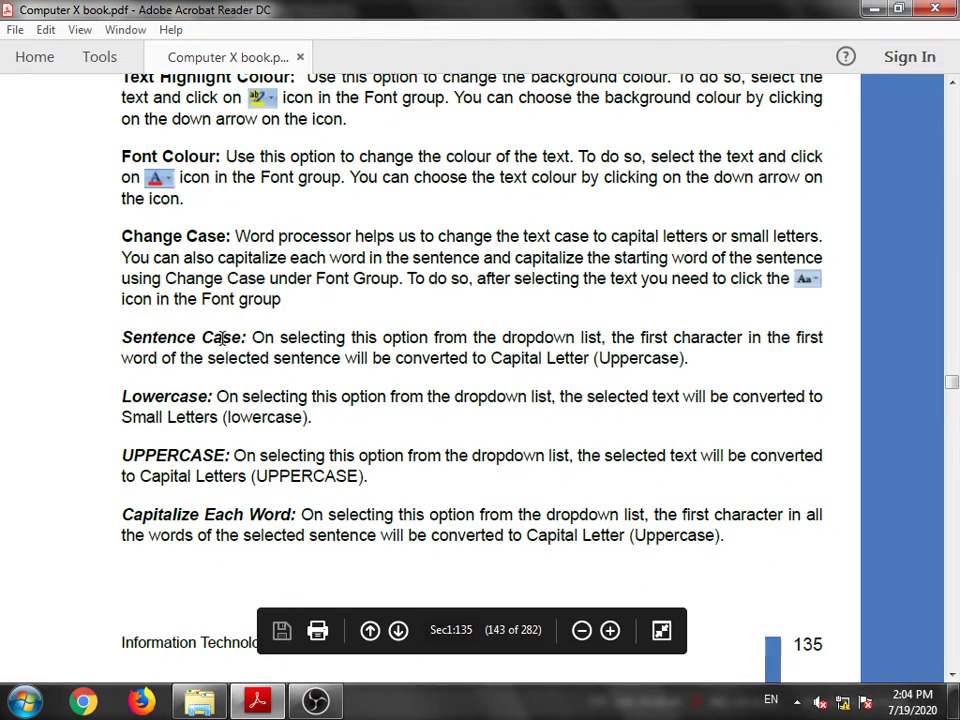
scroll(253, 337, "up", 1)
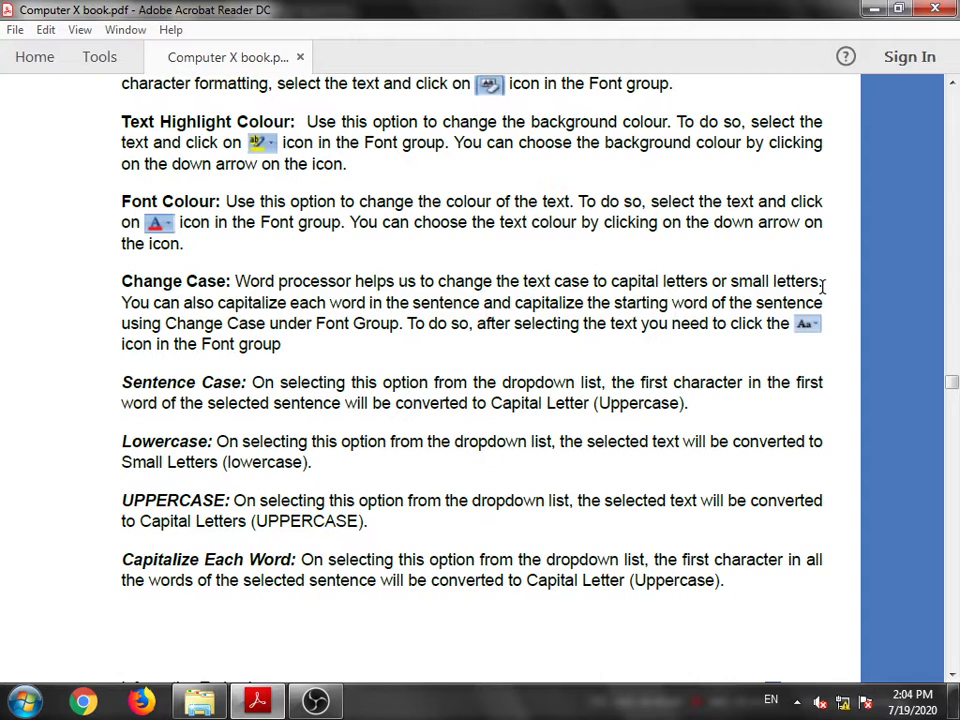
left_click_drag(235, 282, 251, 284)
left_click(822, 292)
left_click_drag(247, 283, 236, 283)
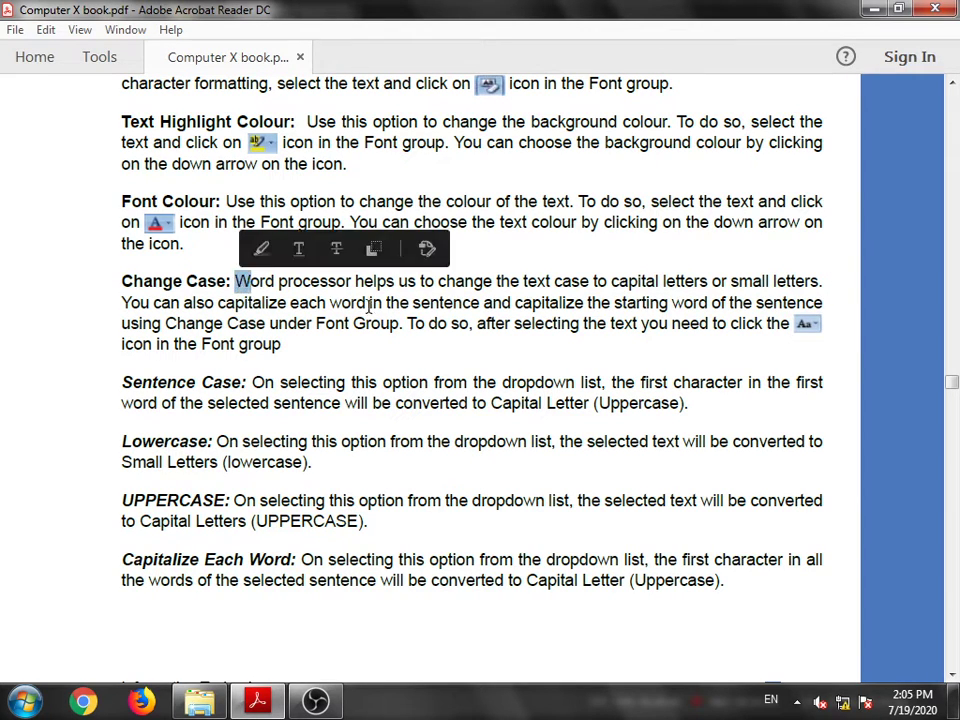
left_click_drag(343, 404, 334, 404)
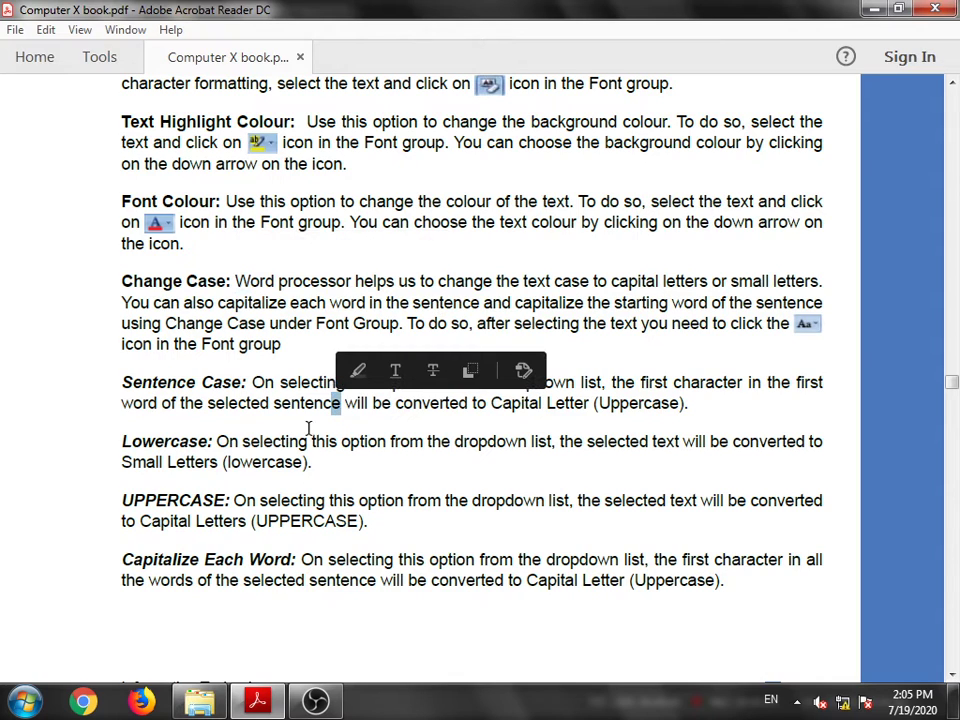
left_click(224, 478)
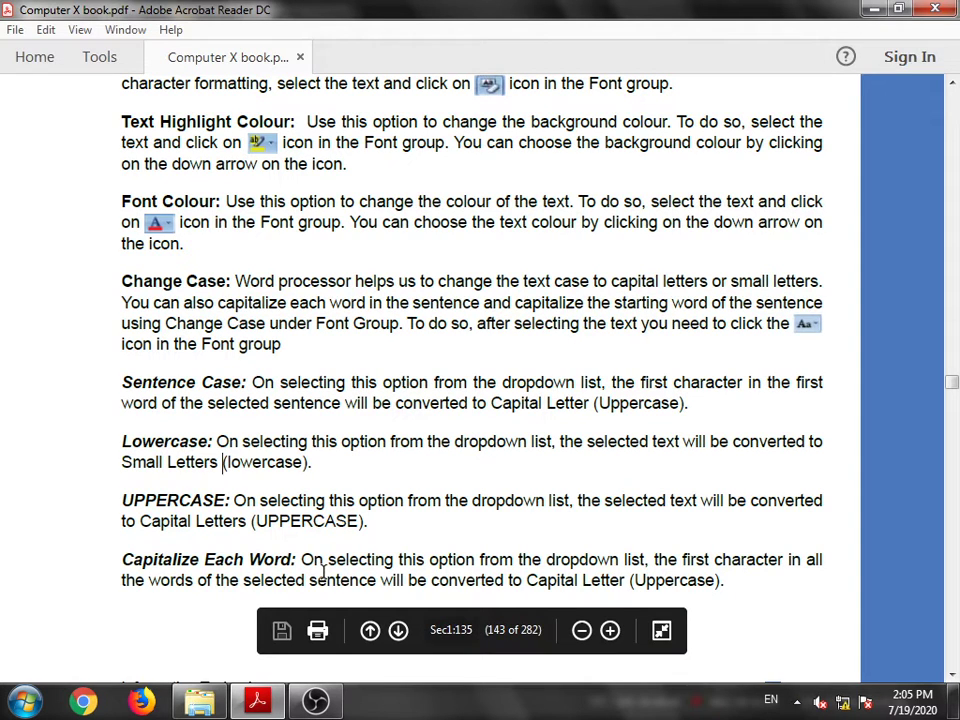
scroll(180, 550, "down", 5)
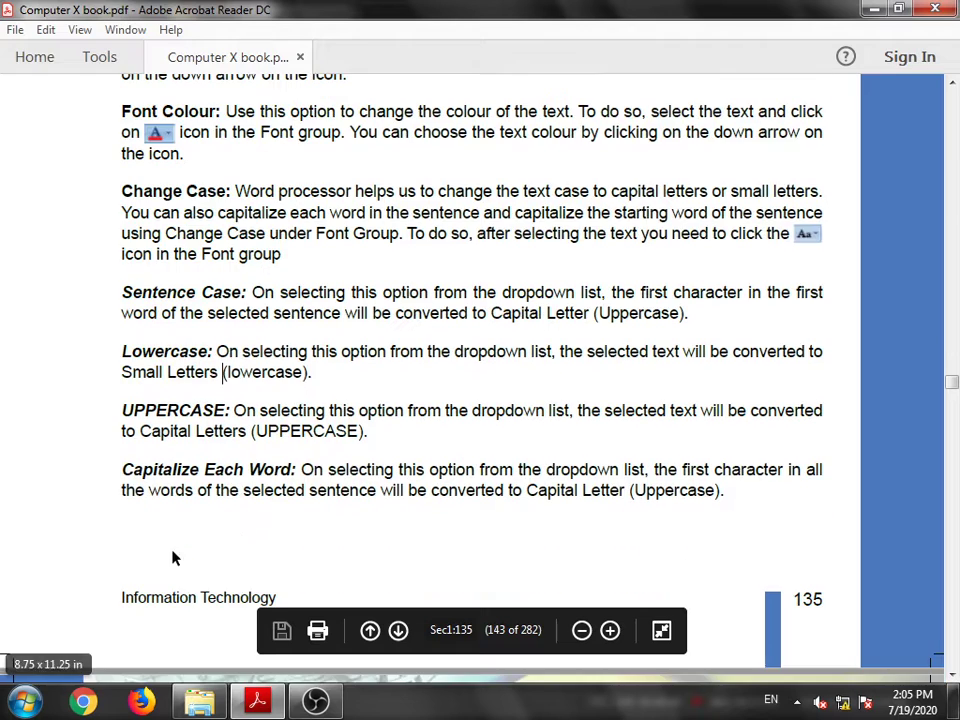
scroll(284, 473, "down", 5)
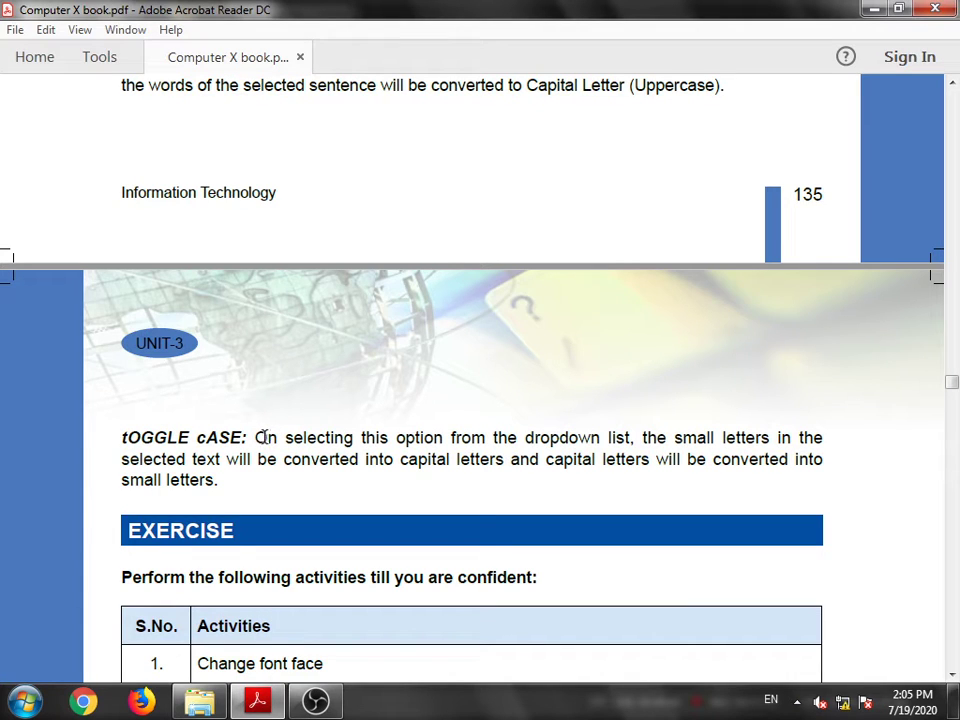
- Review the Session 7 formatting pages from the tOGGLE cASE description back to the session heading and forward to Figure 14
left_click(263, 437)
scroll(375, 445, "up", 10)
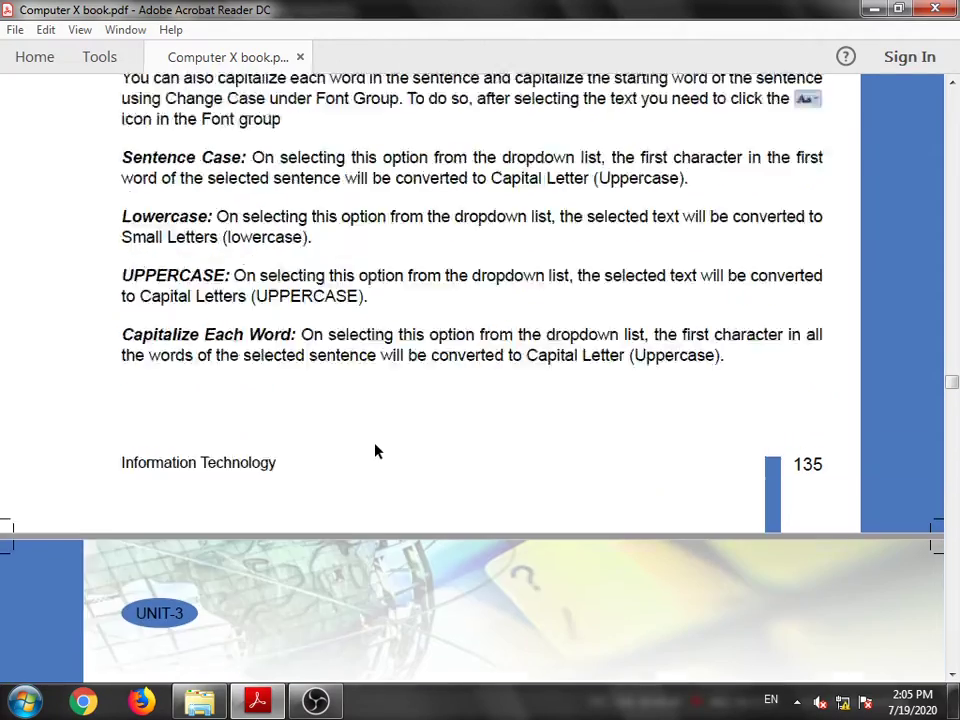
scroll(372, 445, "up", 12)
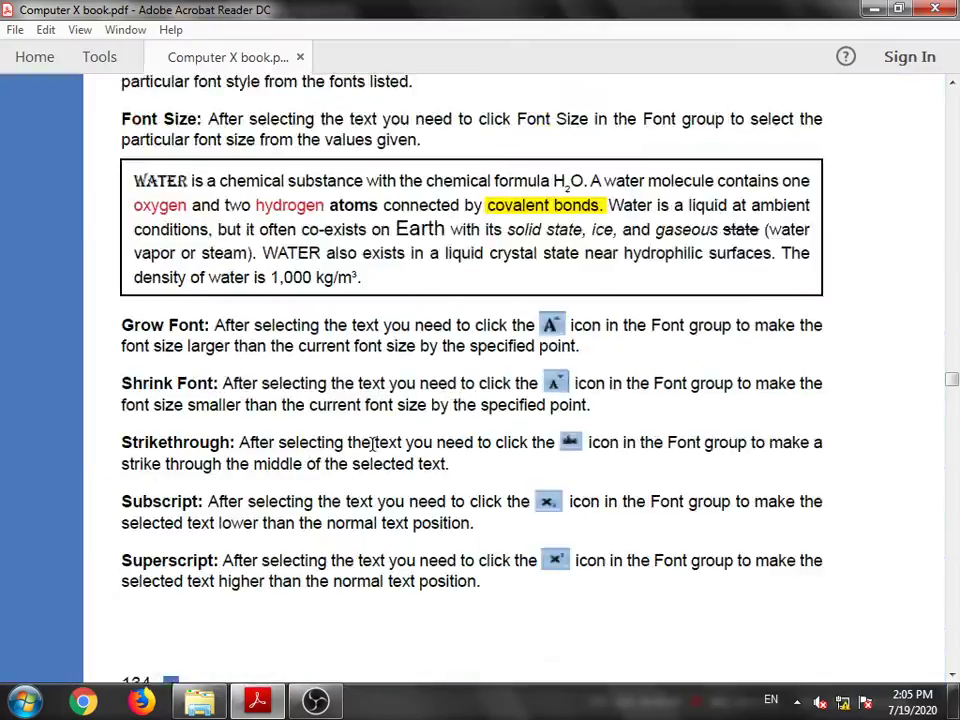
scroll(373, 448, "up", 5)
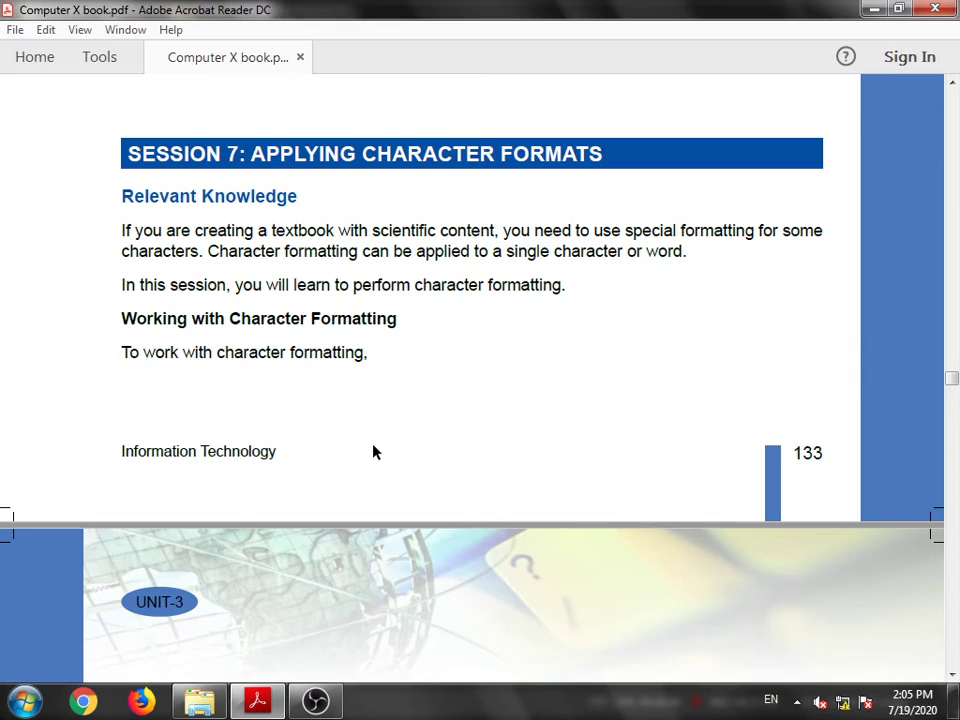
scroll(374, 453, "down", 15)
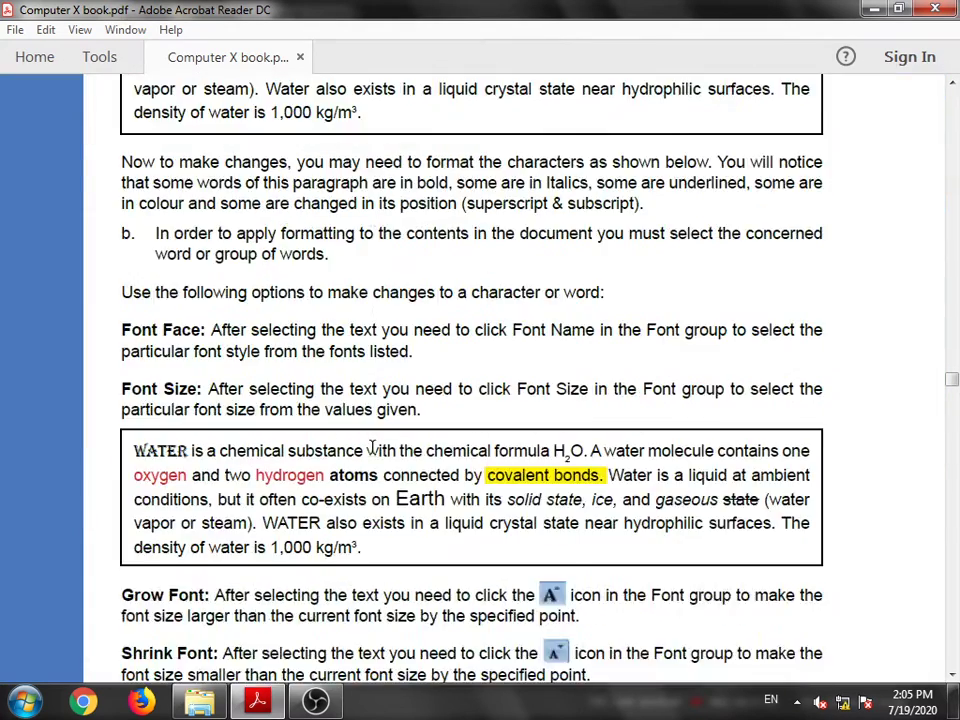
scroll(372, 450, "down", 3)
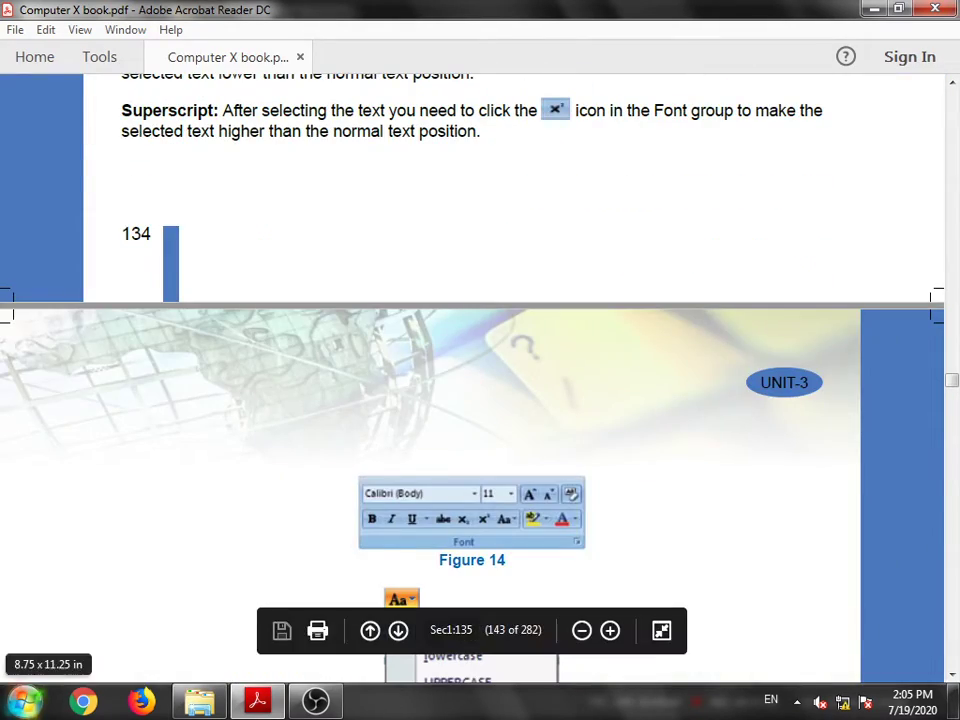
- Open Microsoft Word and fill the blank document with sample paragraphs generated by =rand()
left_click(24, 702)
left_click(75, 227)
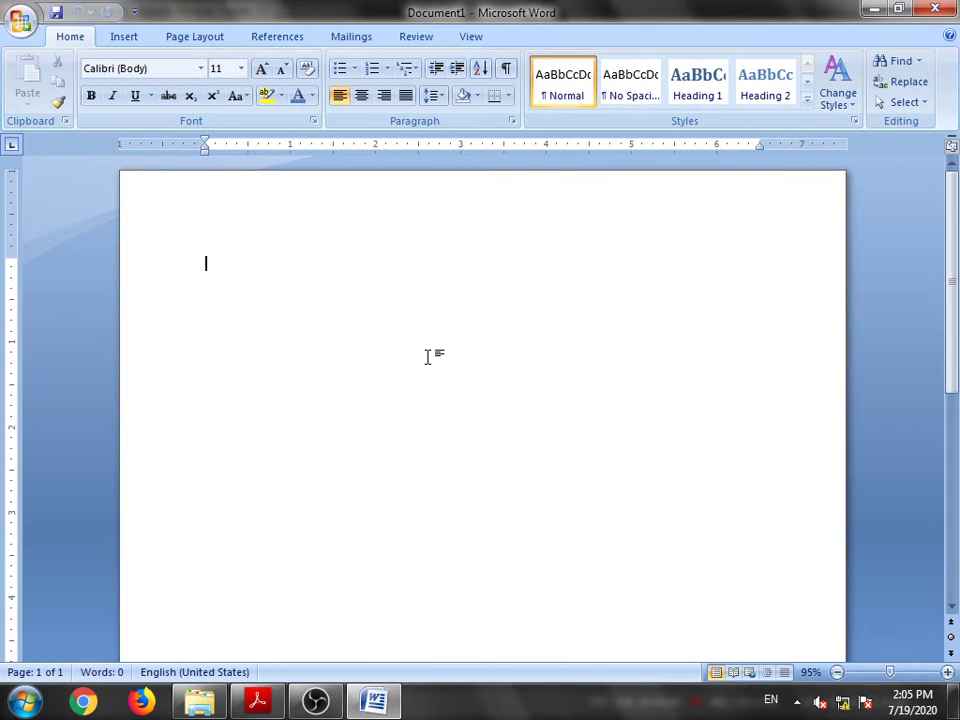
type("=rand()")
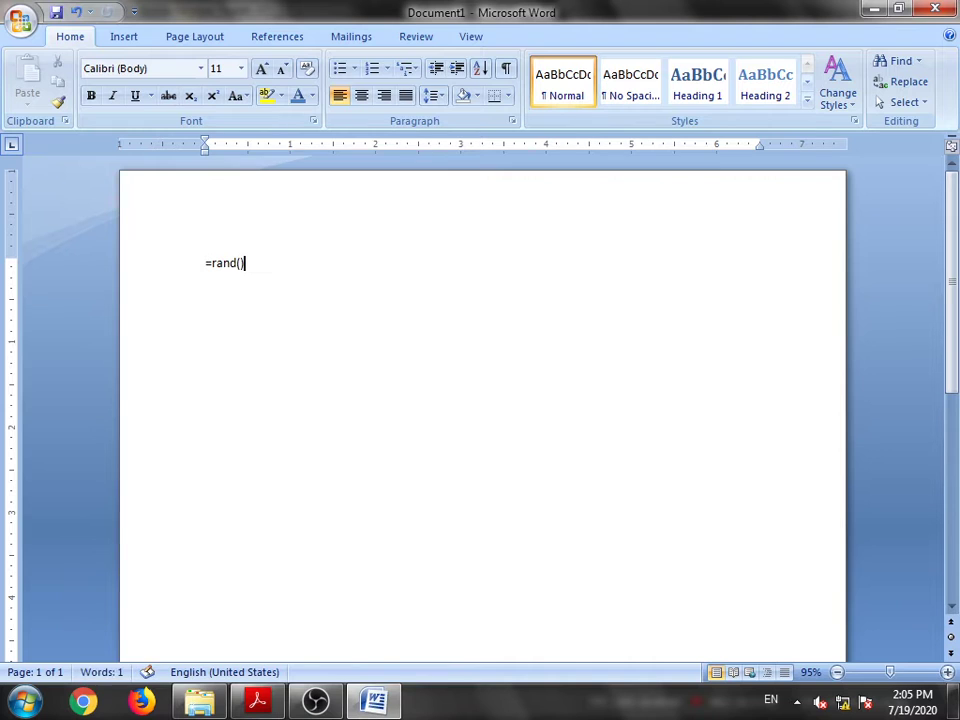
key("Return")
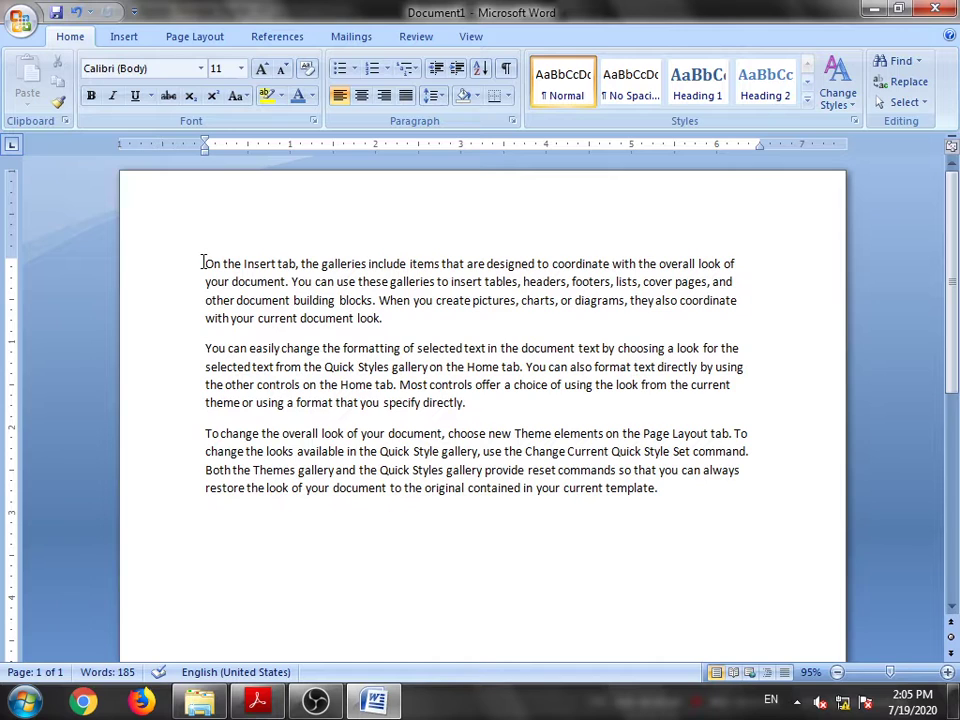
- Change the font face of all three sample paragraphs to Algerian
left_click_drag(203, 262, 693, 497)
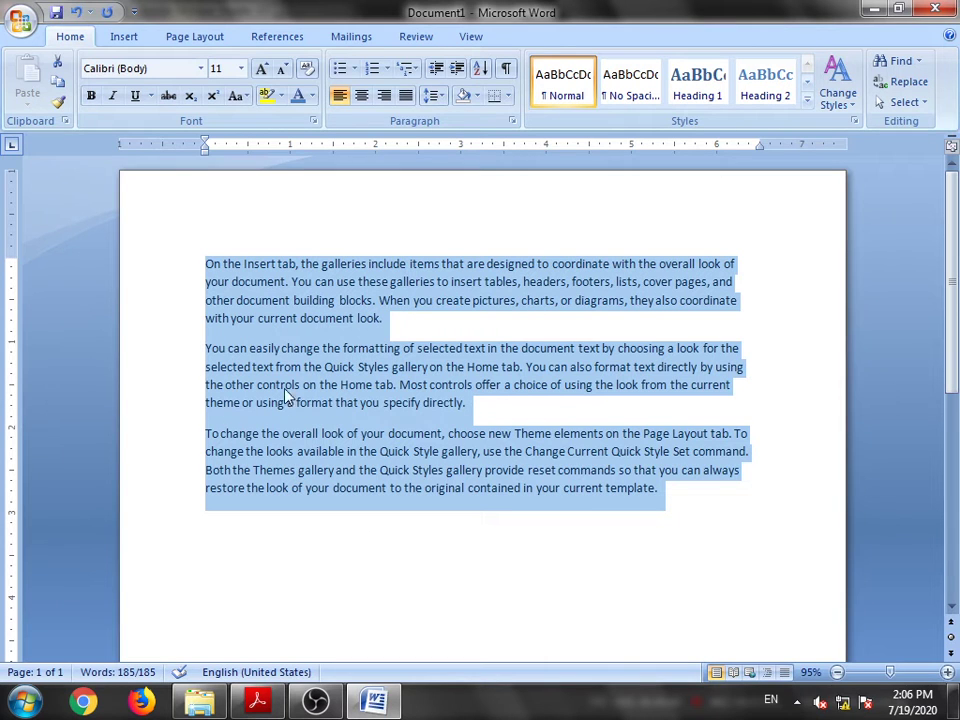
left_click(201, 69)
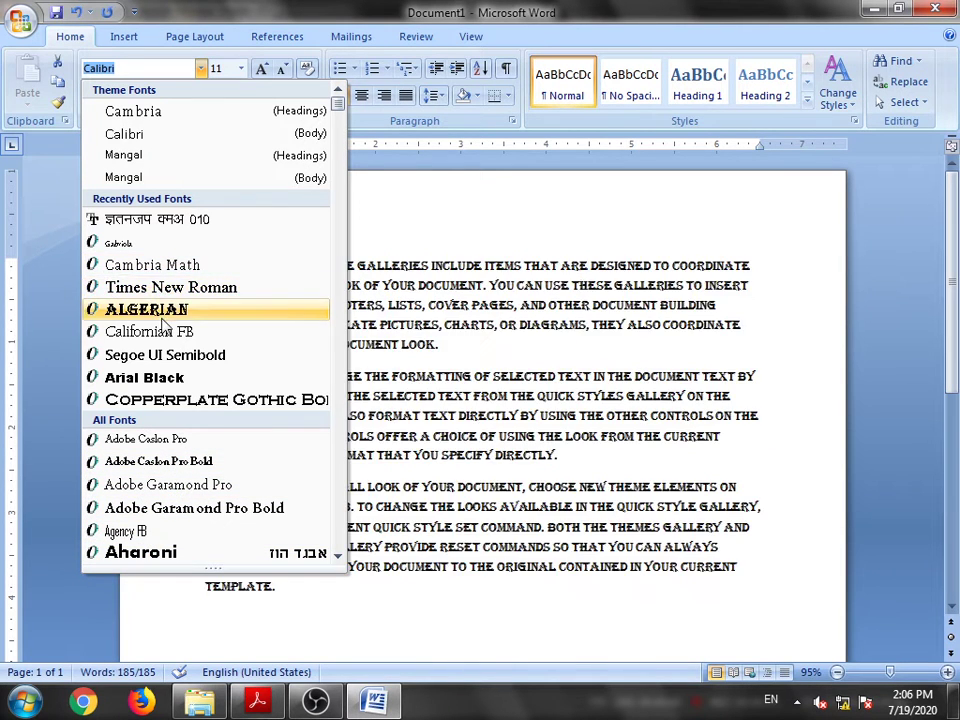
left_click(161, 316)
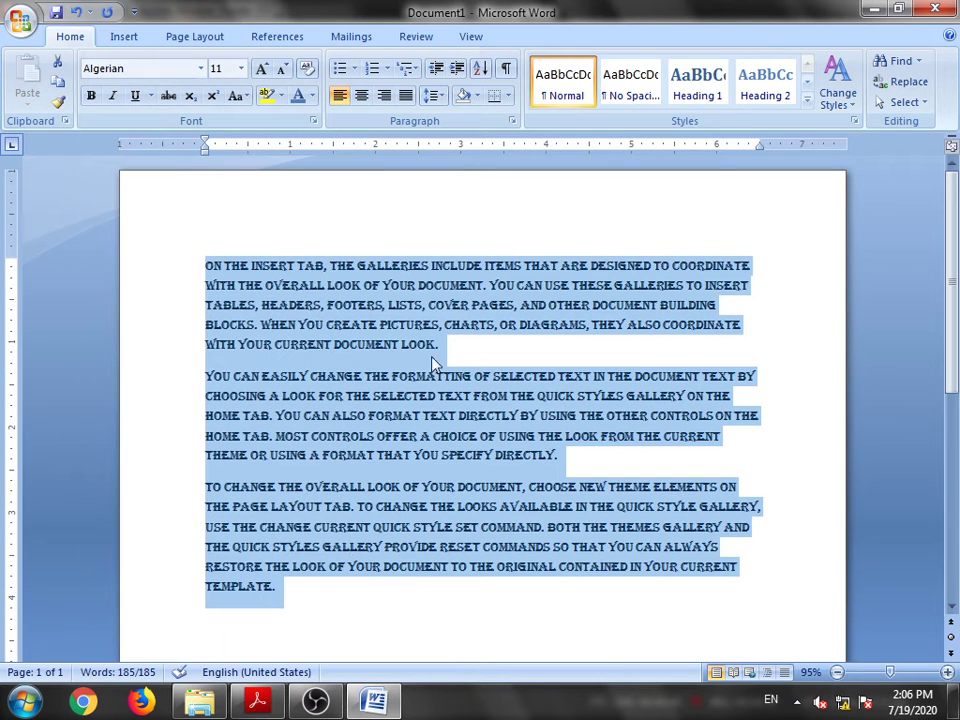
left_click(456, 346)
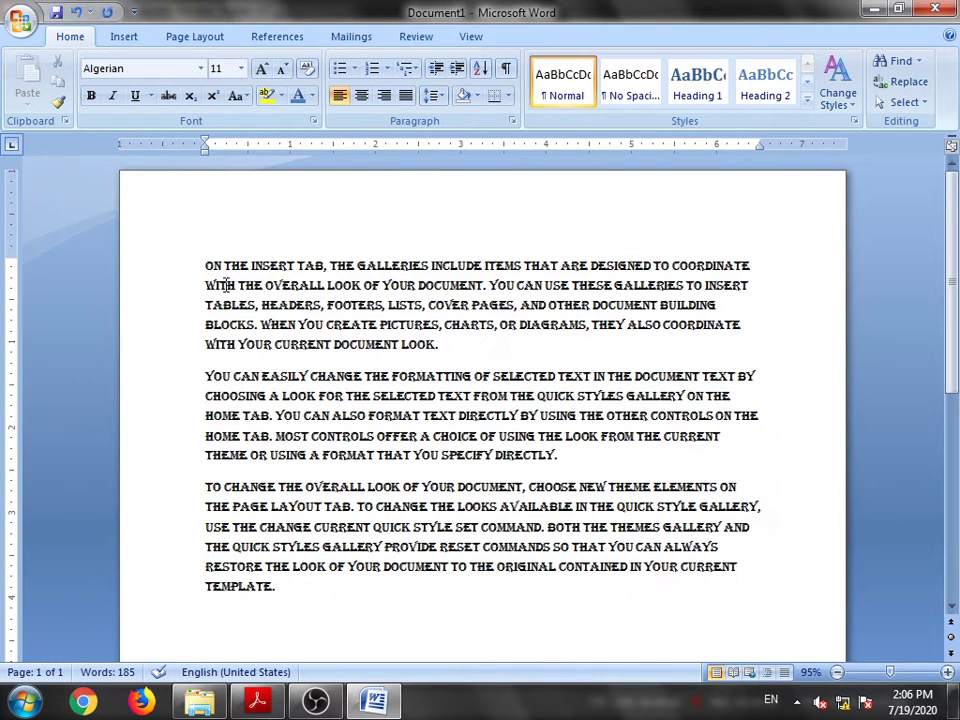
left_click_drag(204, 265, 281, 606)
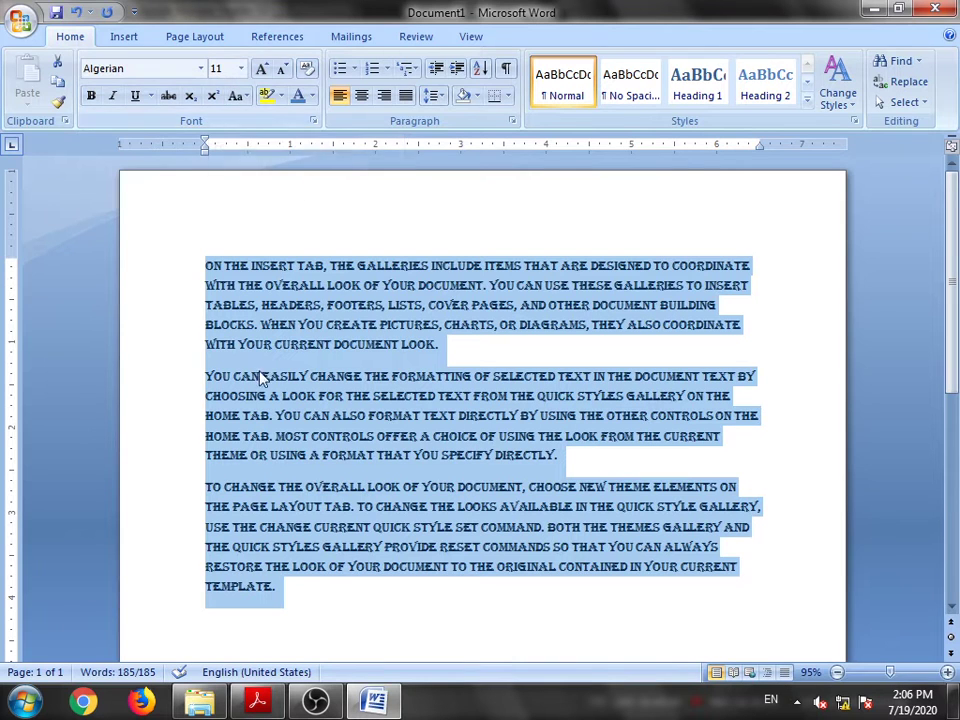
left_click(441, 344)
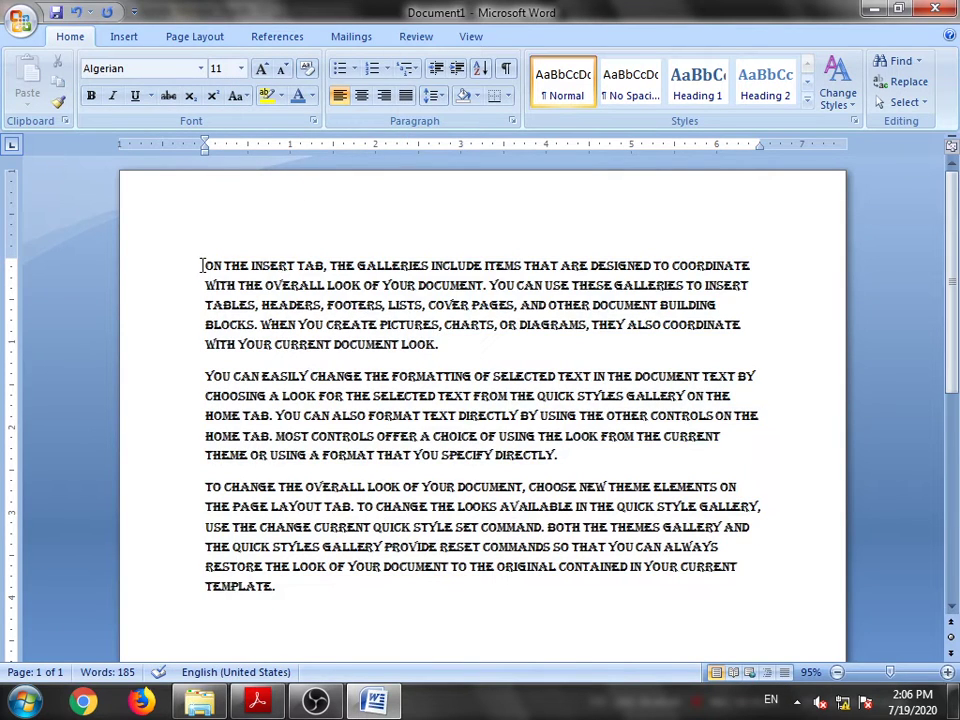
- Enlarge the first paragraph's font size to 72 and raise it further to 100
left_click_drag(201, 265, 448, 350)
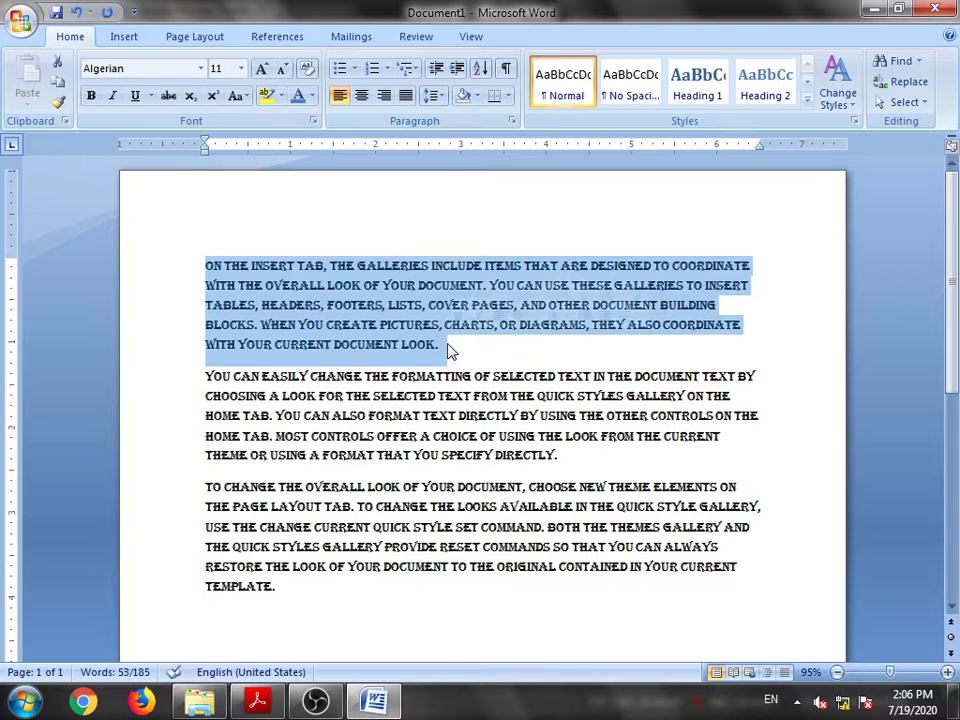
left_click(241, 68)
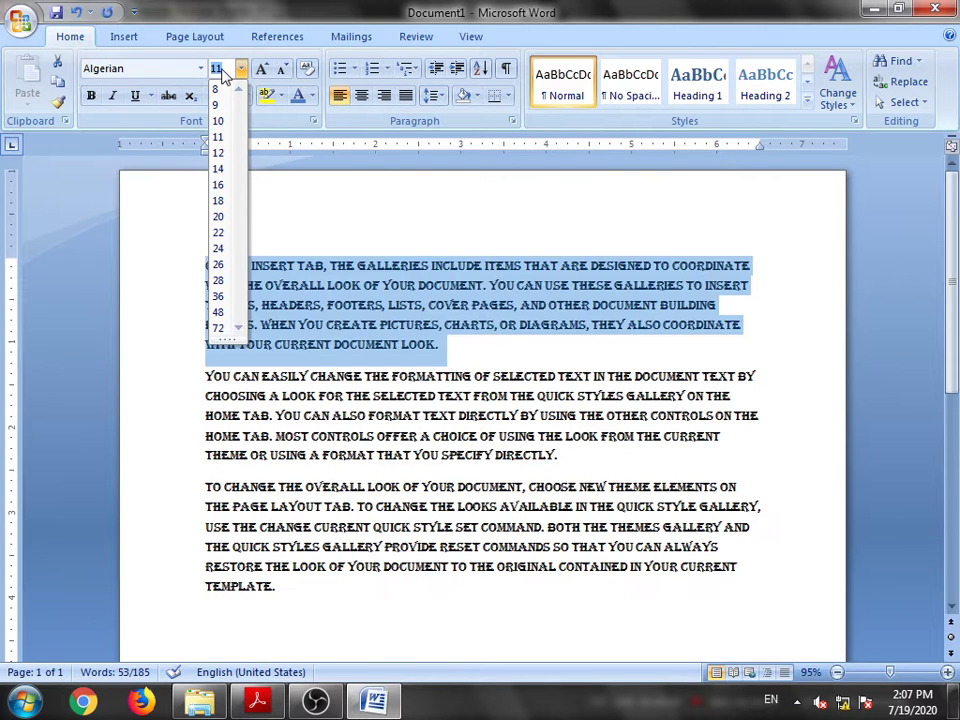
left_click(218, 328)
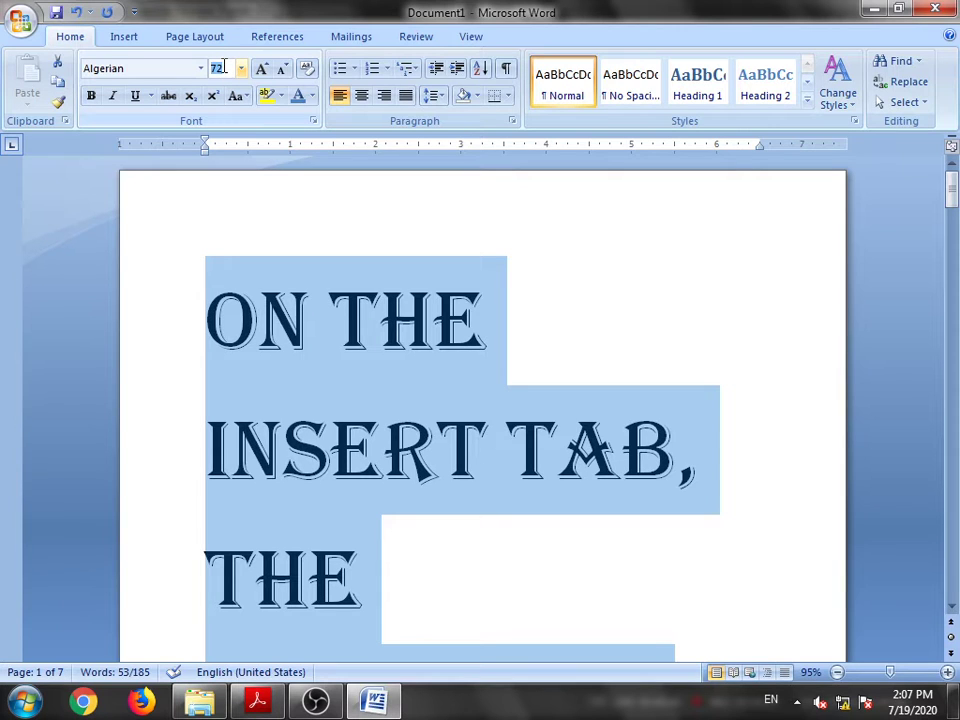
key("BackSpace")
key("Return")
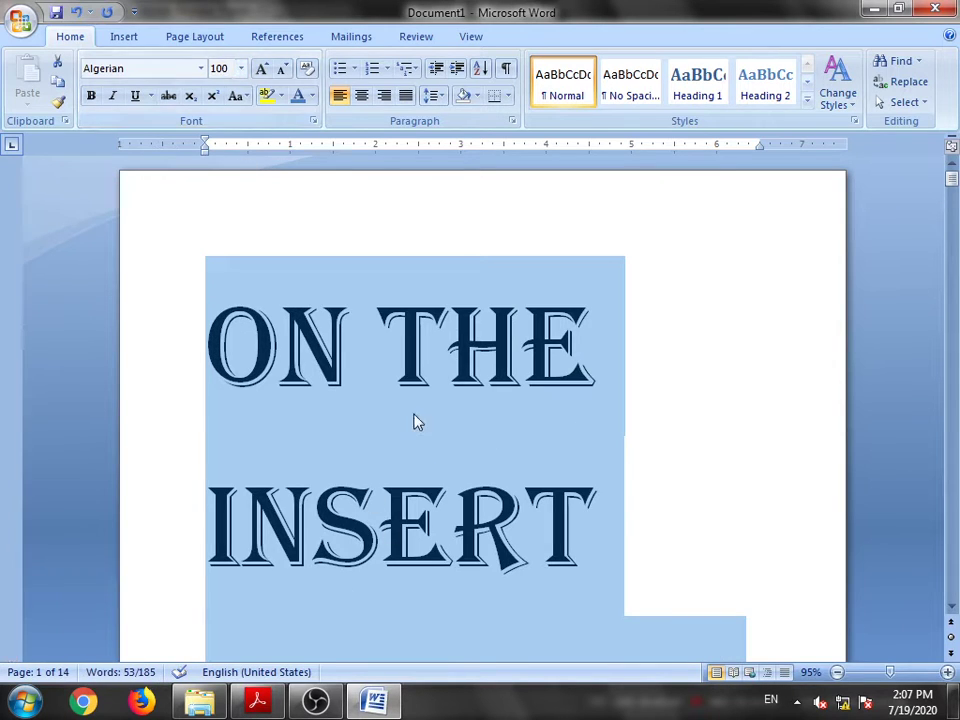
- Undo both font size changes on the first paragraph and deselect it
key("ctrl+z")
key("ctrl+z")
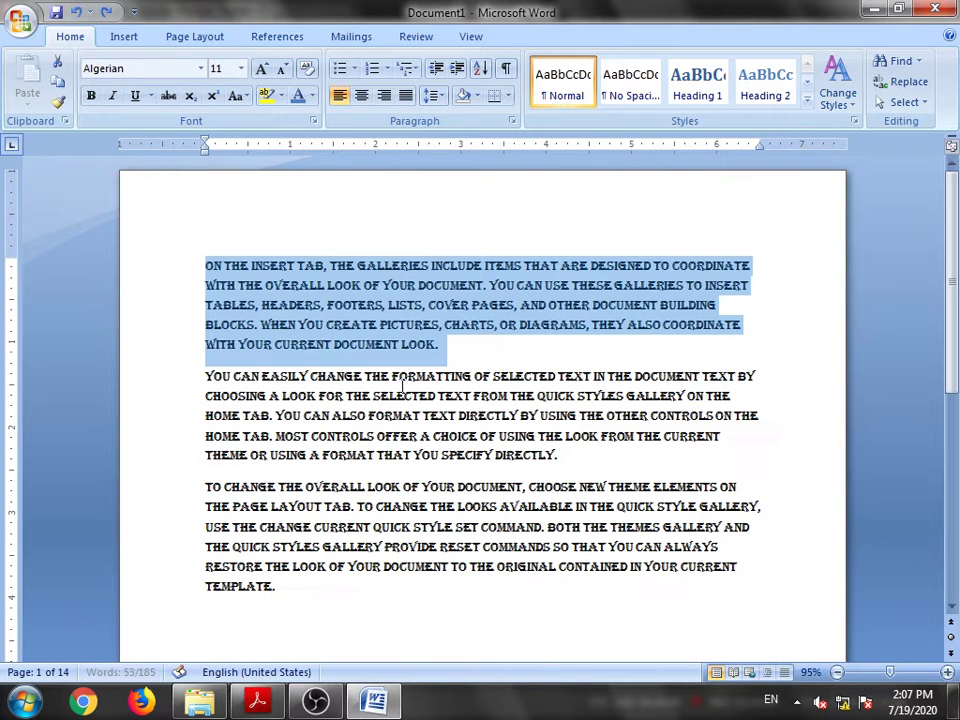
left_click(463, 341)
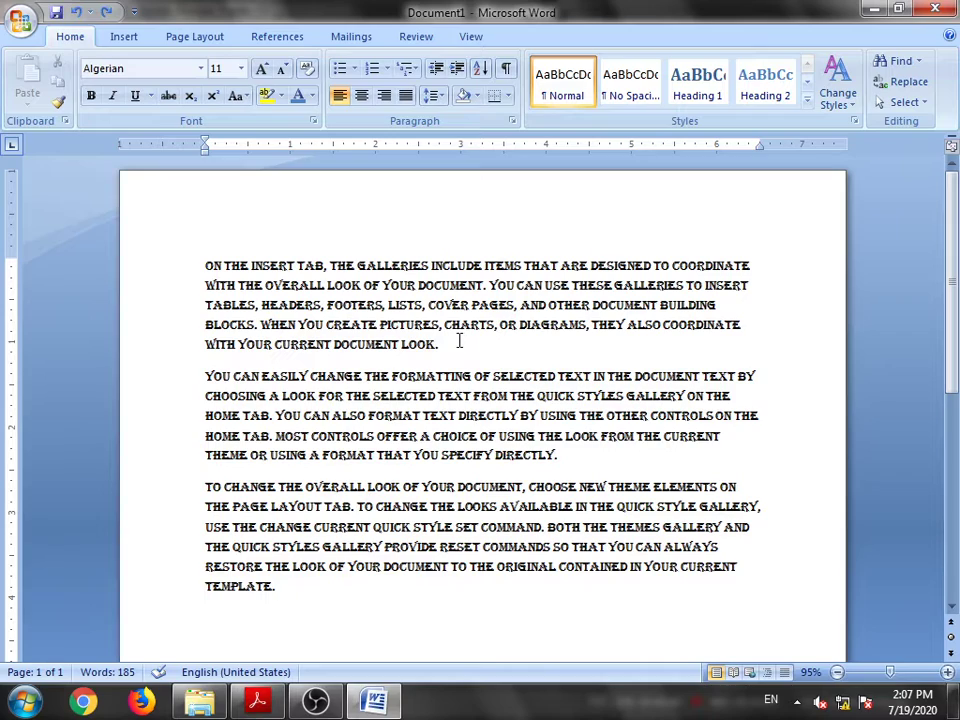
- Switch to the Computer X textbook in Acrobat Reader to check the Font Size and Grow Font descriptions, and return to Word
left_click(257, 700)
scroll(320, 462, "up", 10)
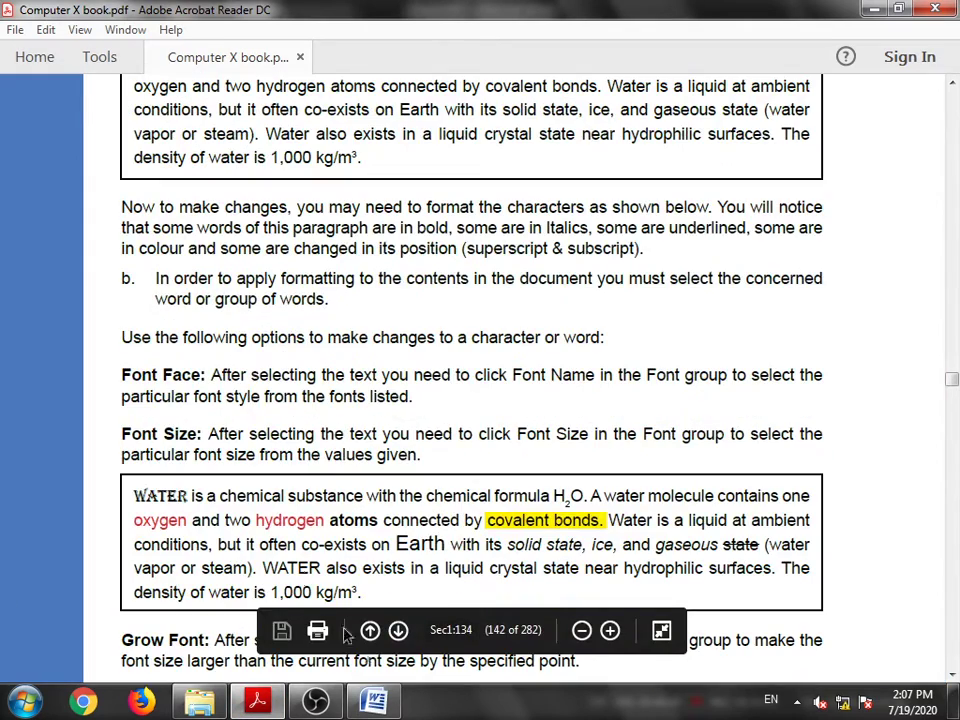
left_click(374, 700)
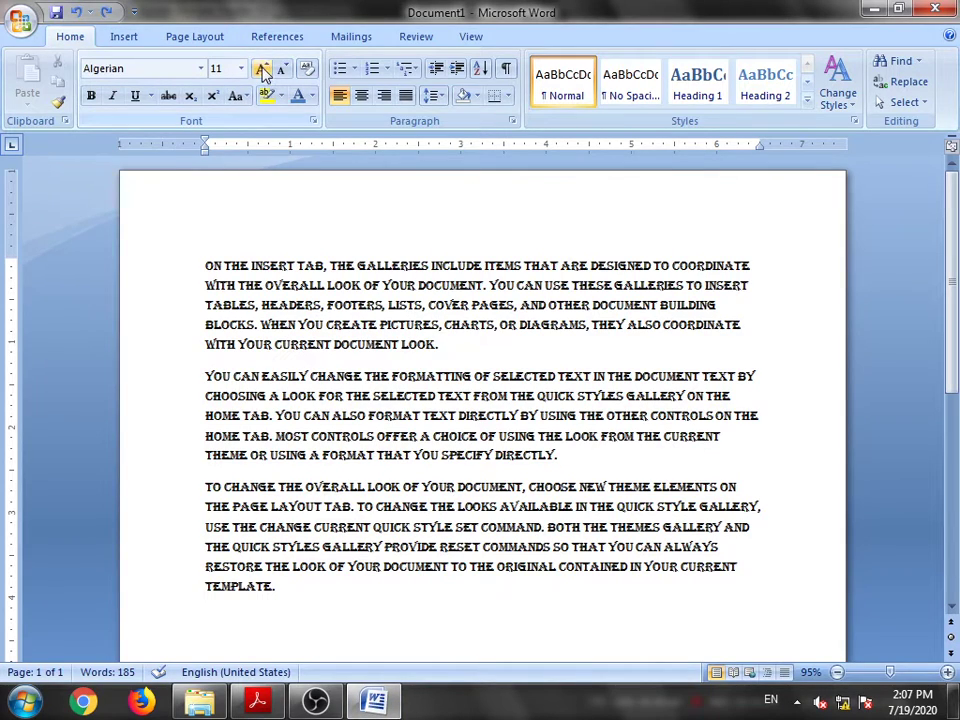
left_click(366, 700)
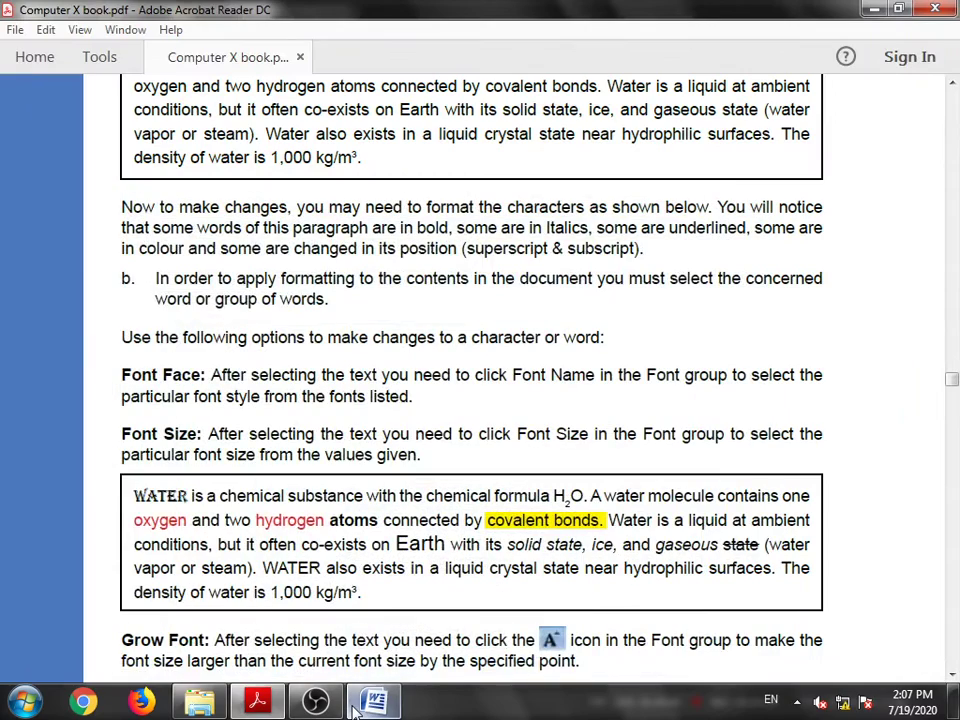
left_click(362, 702)
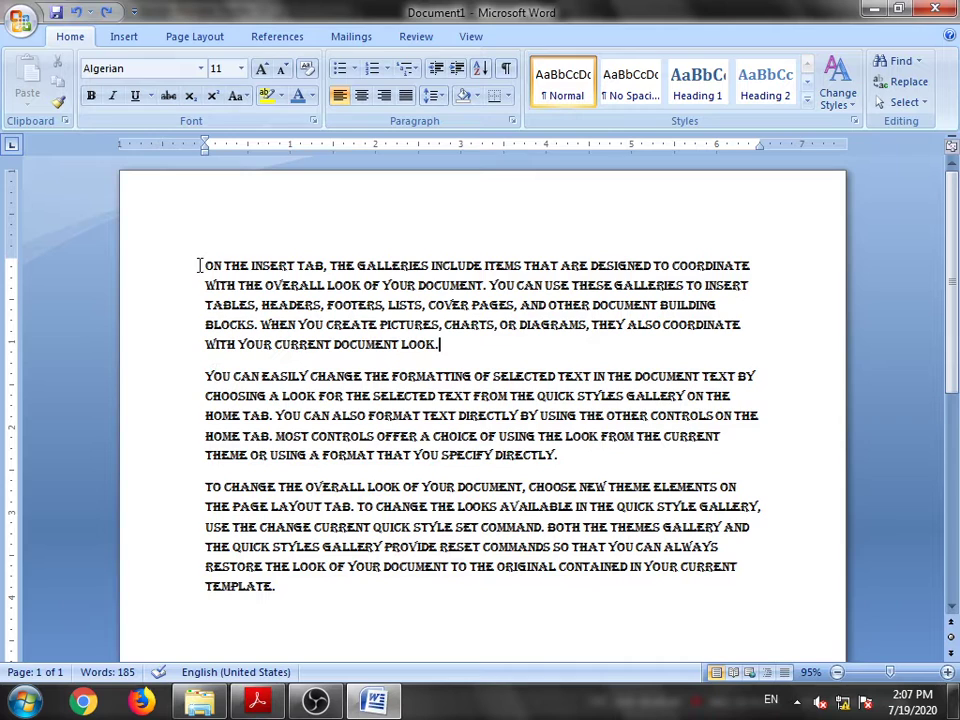
- Enlarge the word "change" in the second paragraph's first line to size 18 with Grow Font
left_click_drag(204, 265, 337, 277)
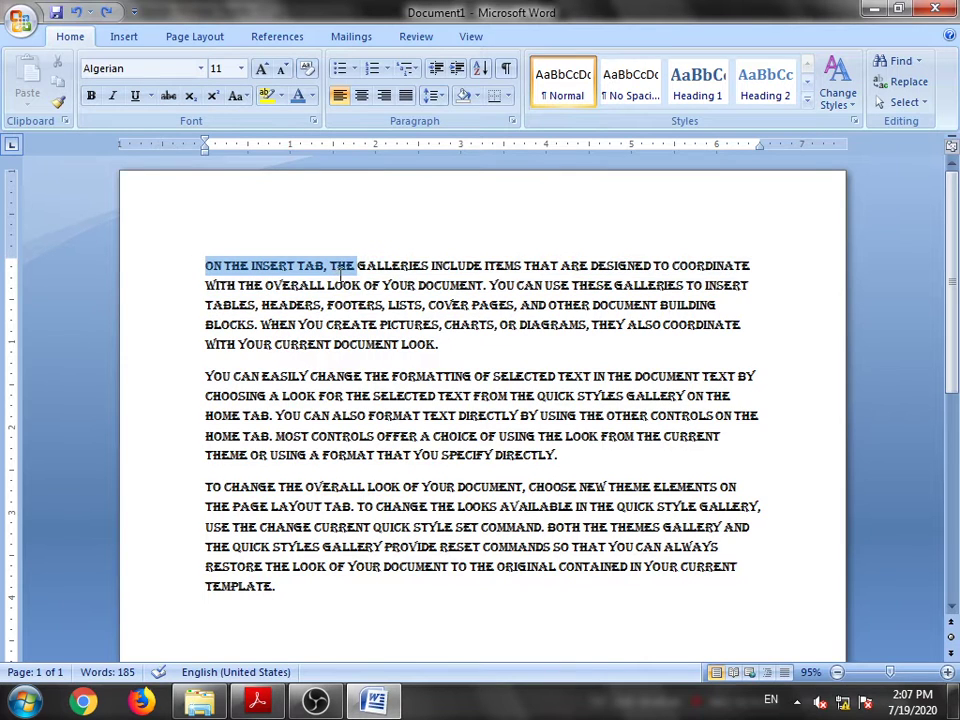
left_click(268, 311)
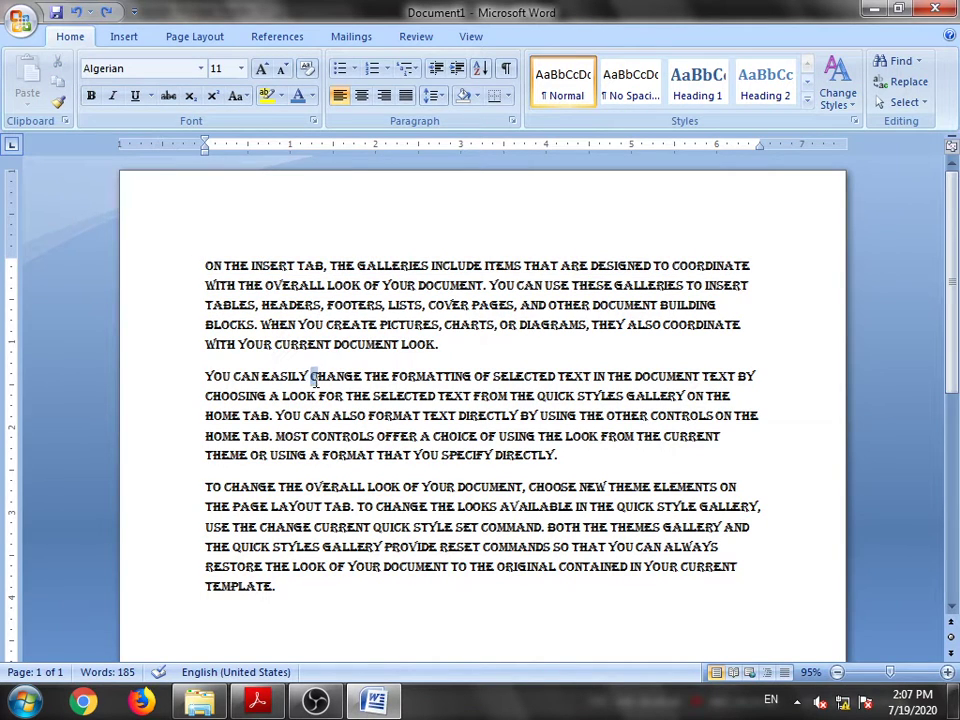
left_click_drag(313, 378, 360, 379)
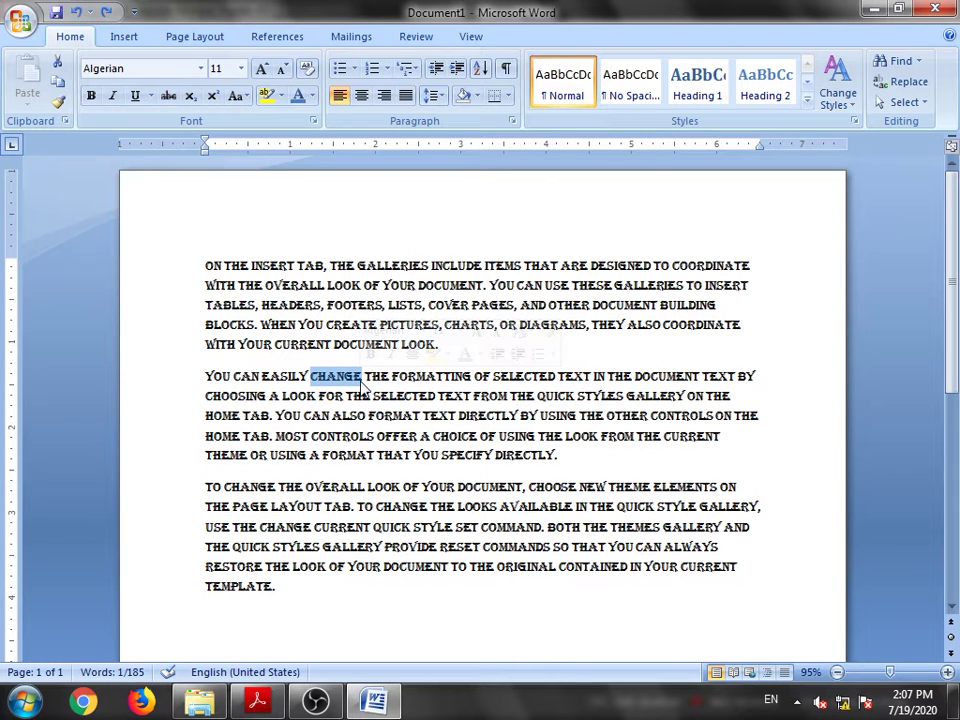
left_click(263, 69)
left_click(263, 69)
left_click(263, 69)
left_click(263, 69)
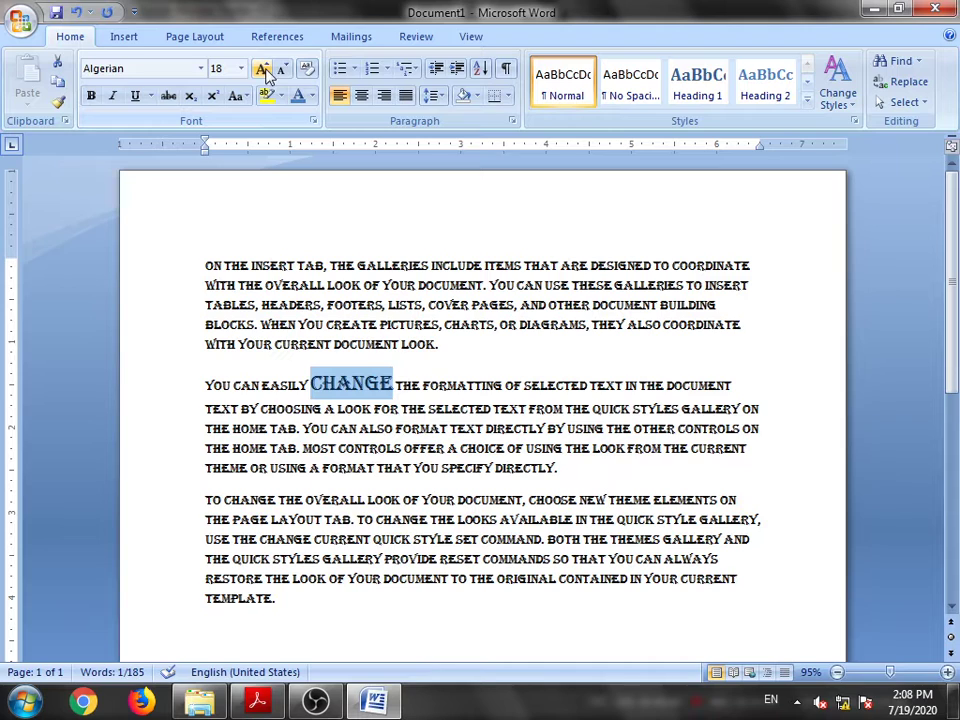
left_click(375, 408)
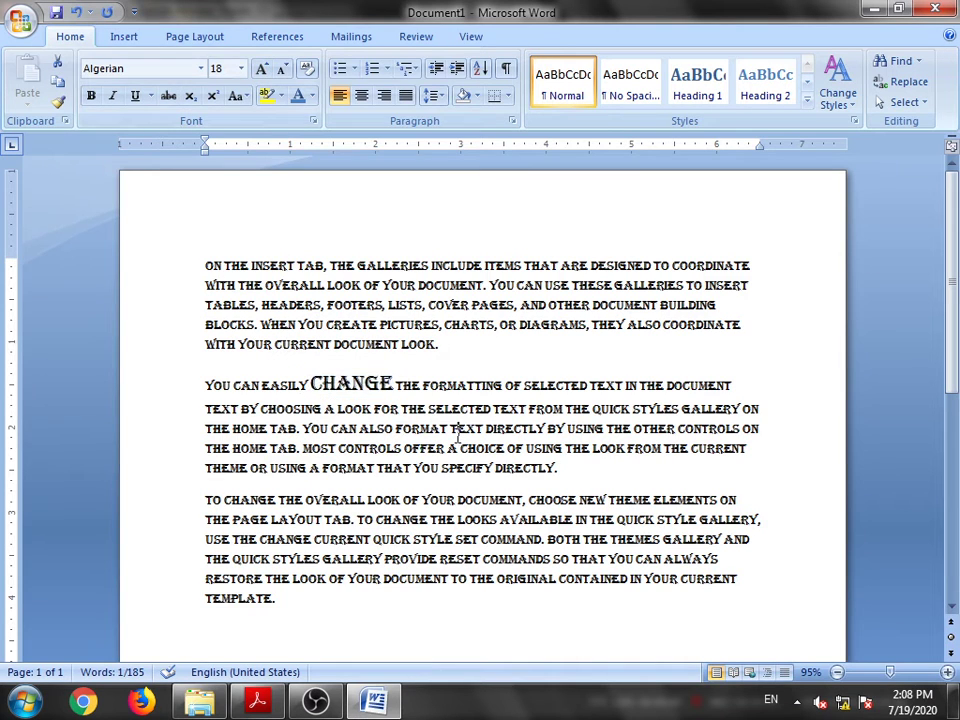
- Reduce the word "text" before "directly" in the second paragraph to size 8 with Shrink Font
left_click_drag(453, 425, 485, 428)
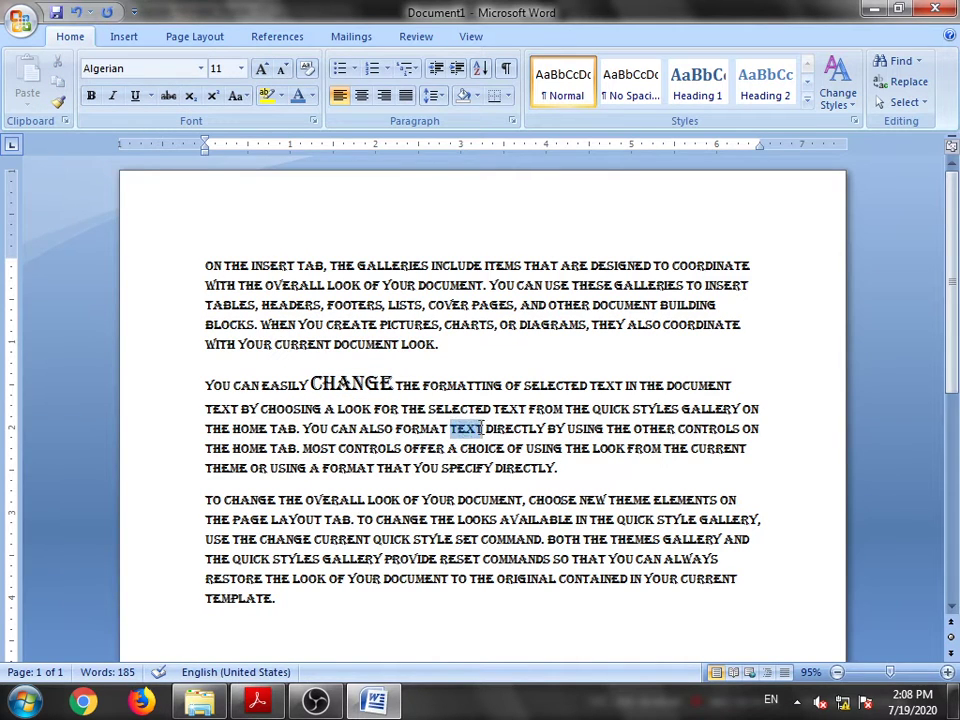
left_click(284, 69)
left_click(284, 69)
left_click(284, 69)
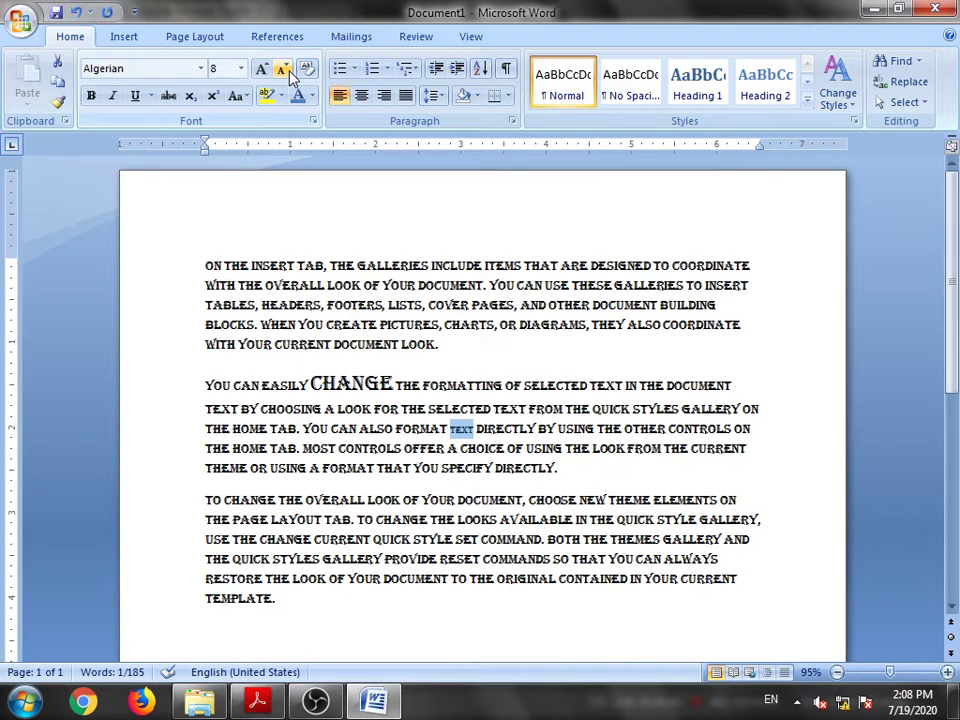
- Clear the formatting of the last paragraph, and of the whole sample text as well
left_click(457, 499)
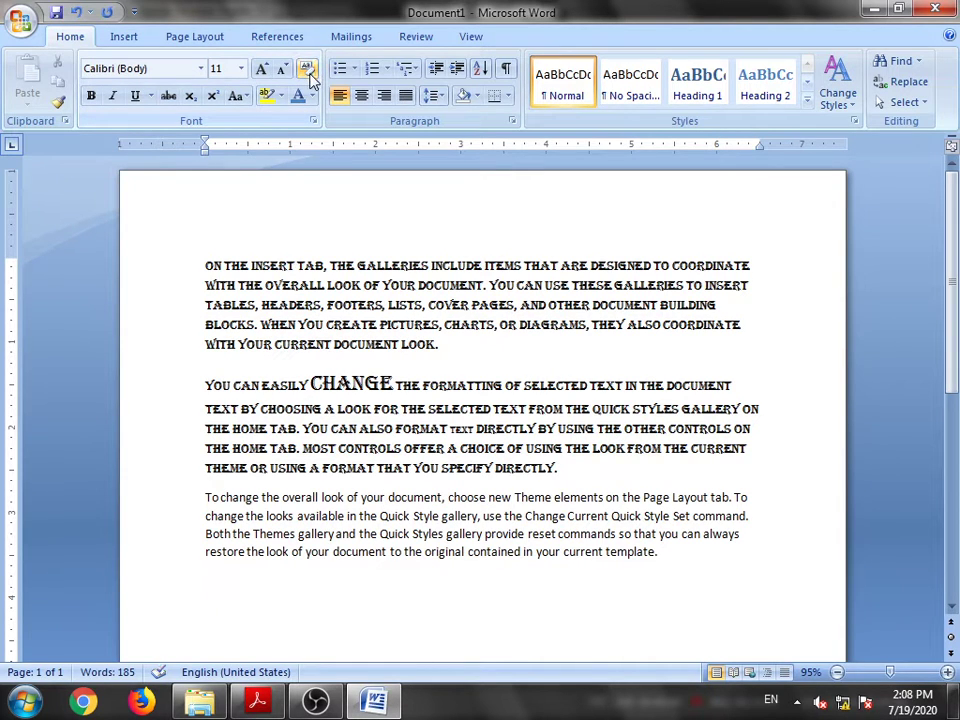
left_click(348, 497)
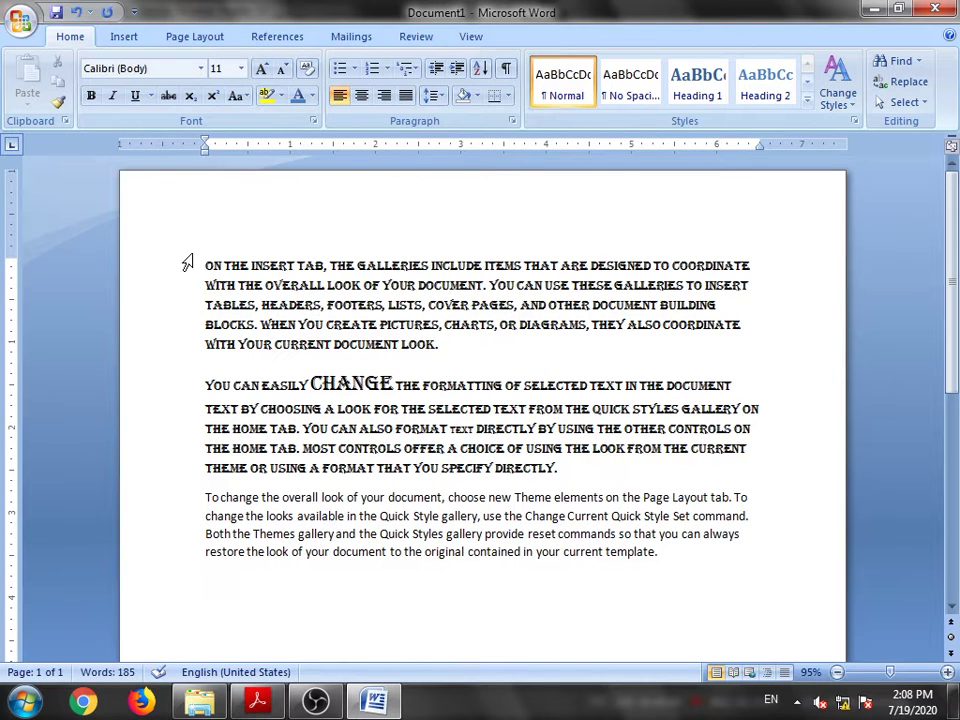
left_click_drag(186, 261, 691, 568)
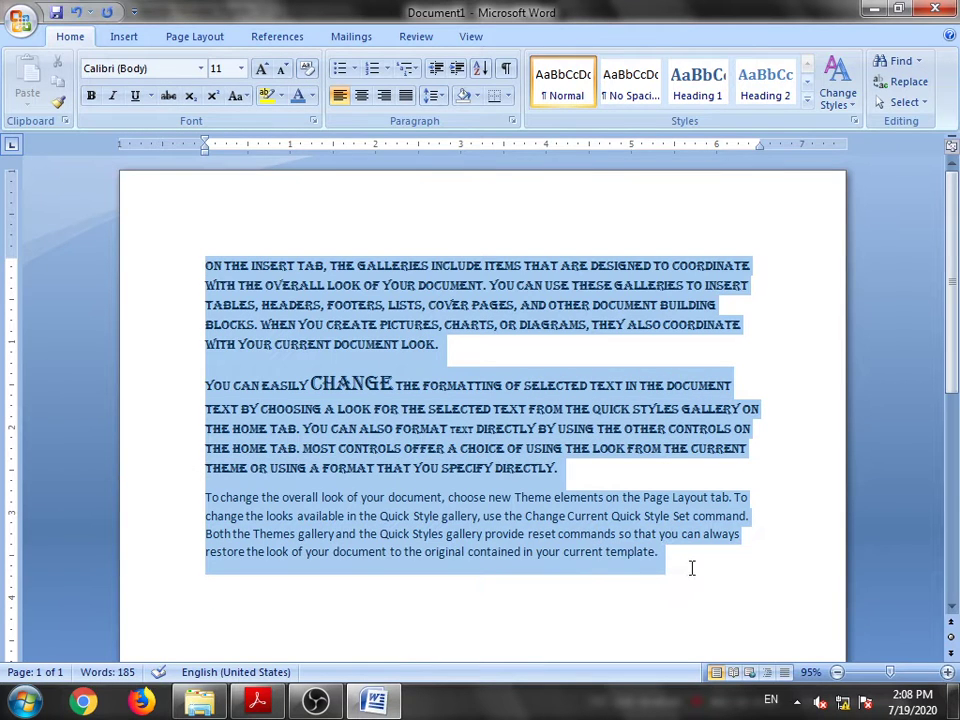
left_click(307, 68)
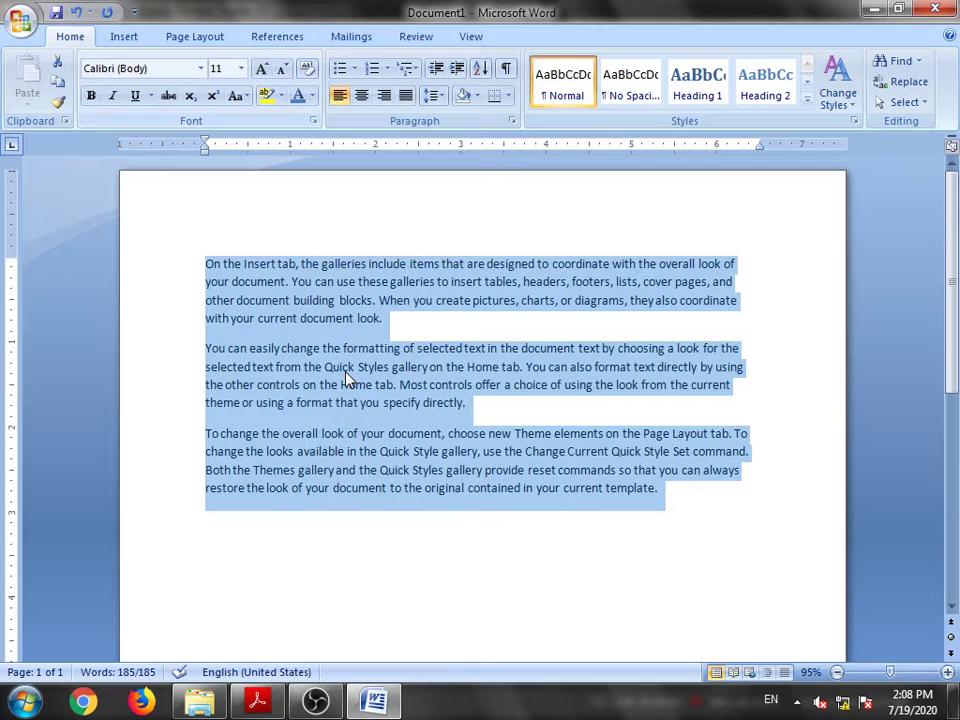
- Make the word "When" in the first paragraph bold, italic and underlined
left_click(395, 318)
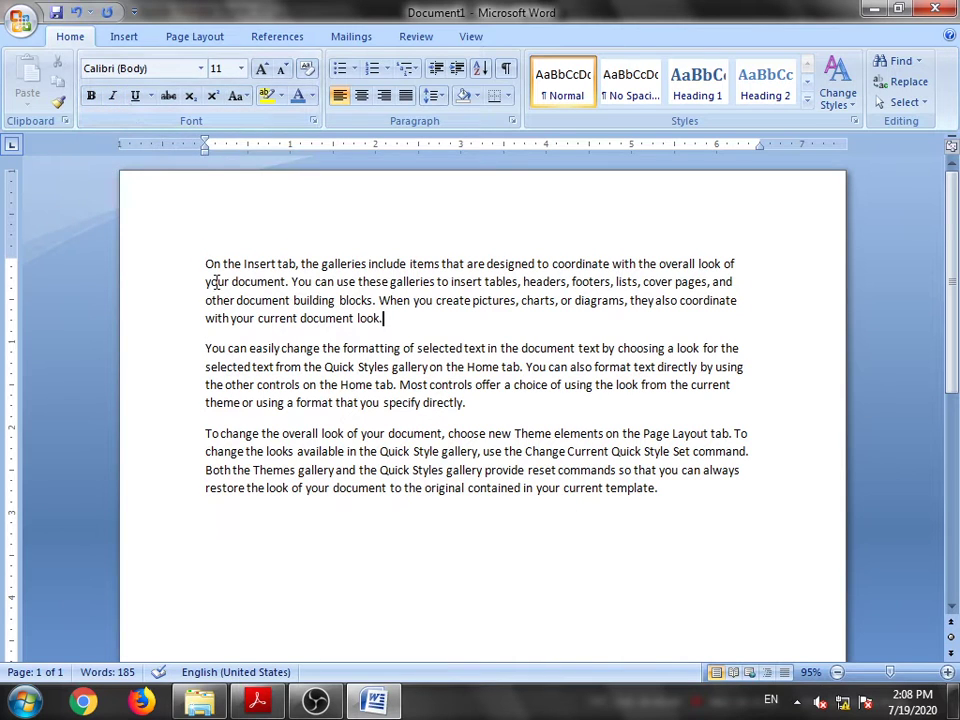
left_click(378, 300)
left_click_drag(378, 300, 410, 300)
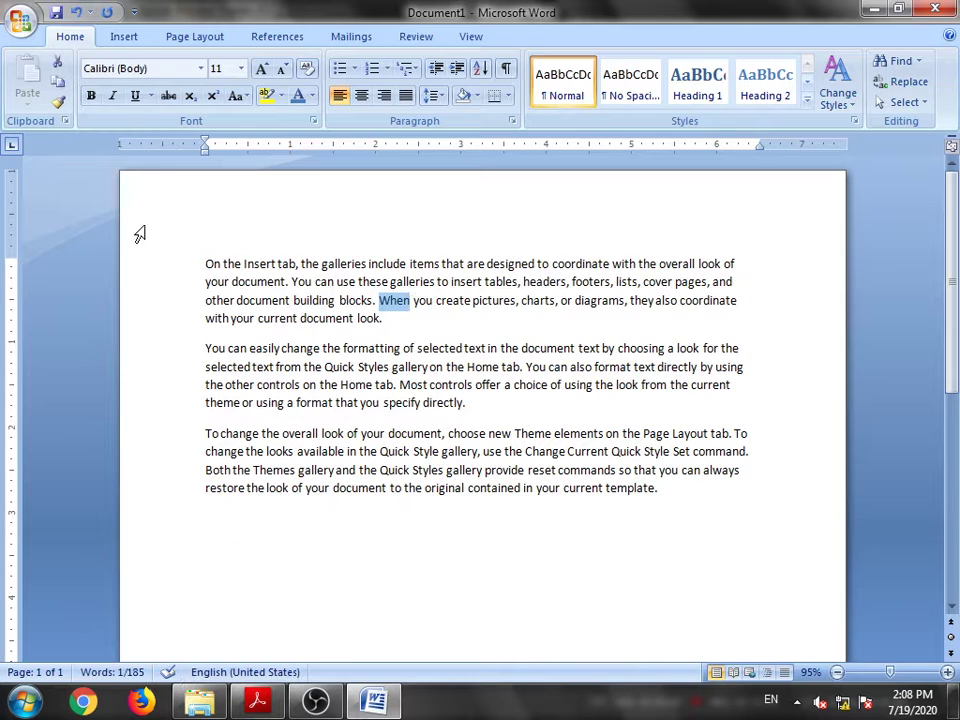
left_click(91, 95)
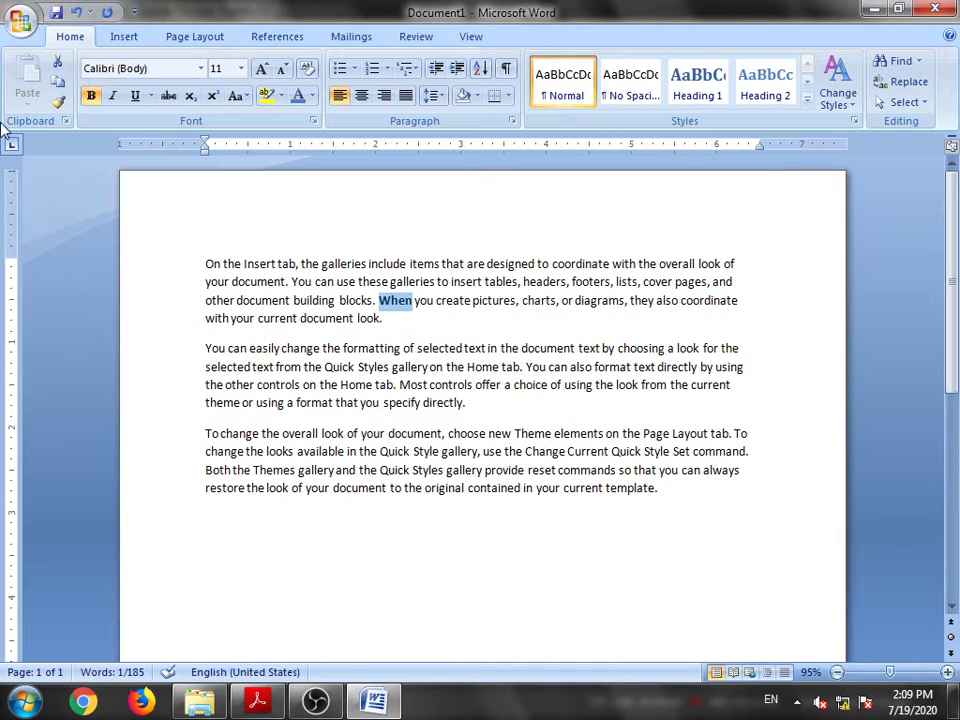
left_click(109, 99)
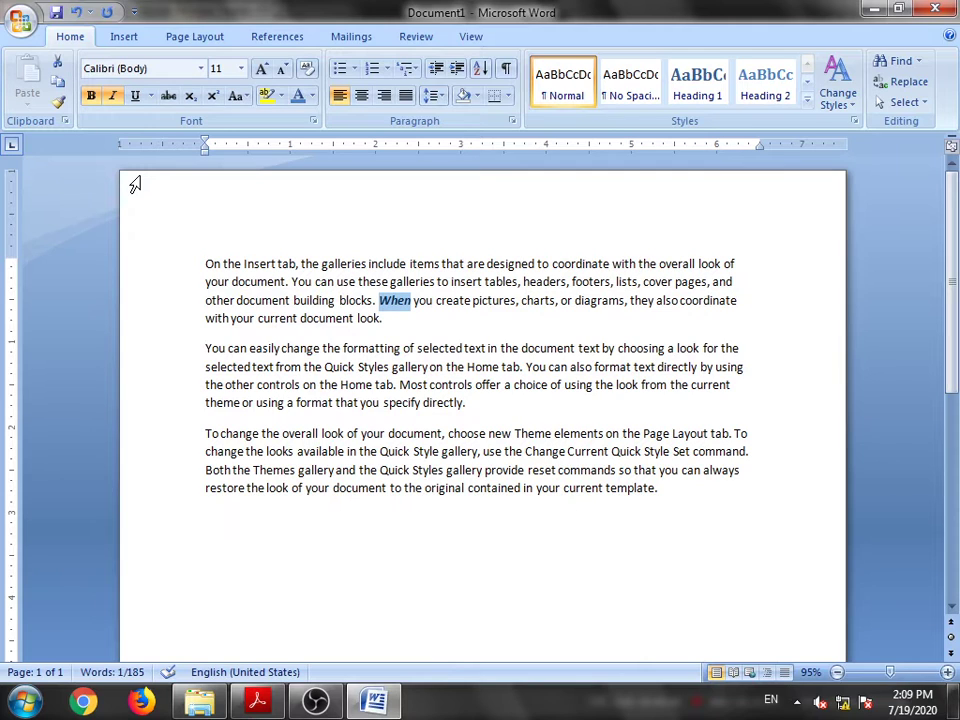
left_click(134, 96)
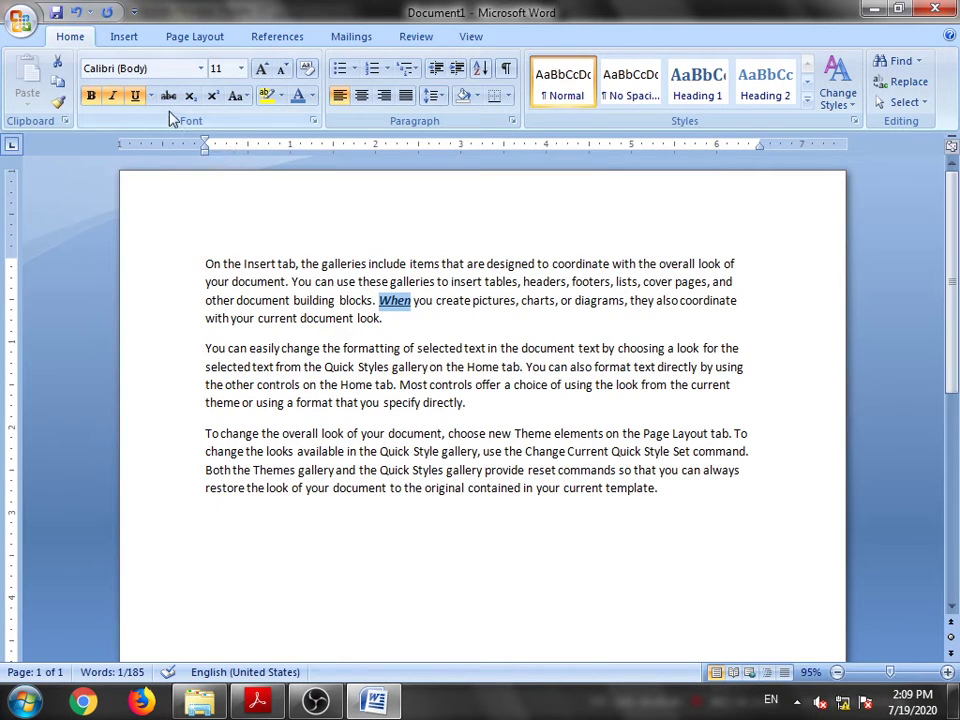
left_click(384, 318)
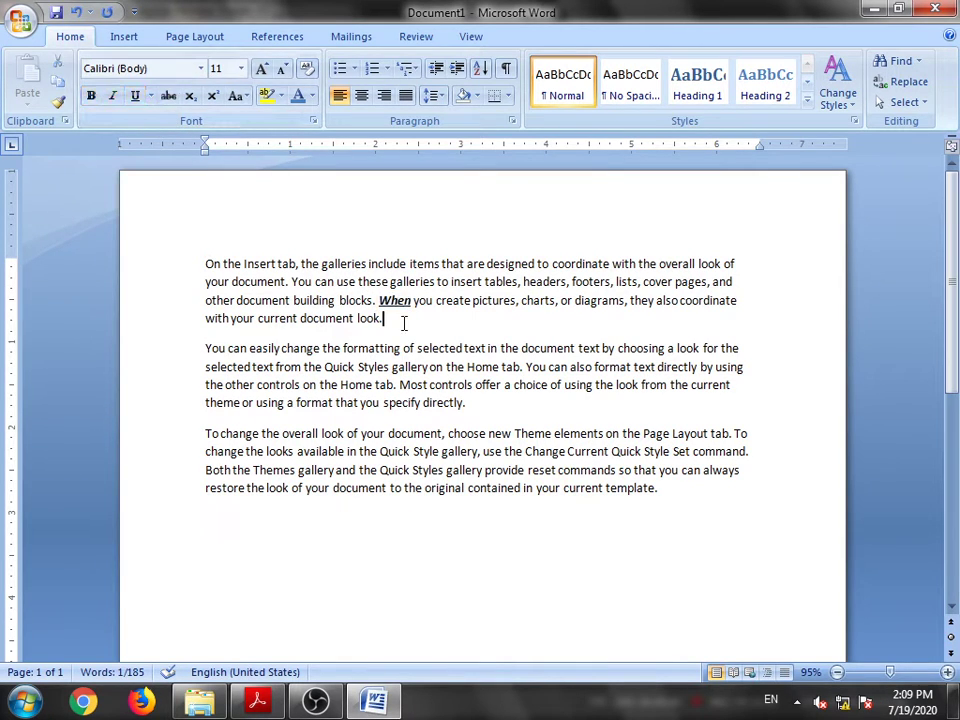
- Enter the sample words "Robbit rabbit" on a new line below the last paragraph
left_click(370, 566)
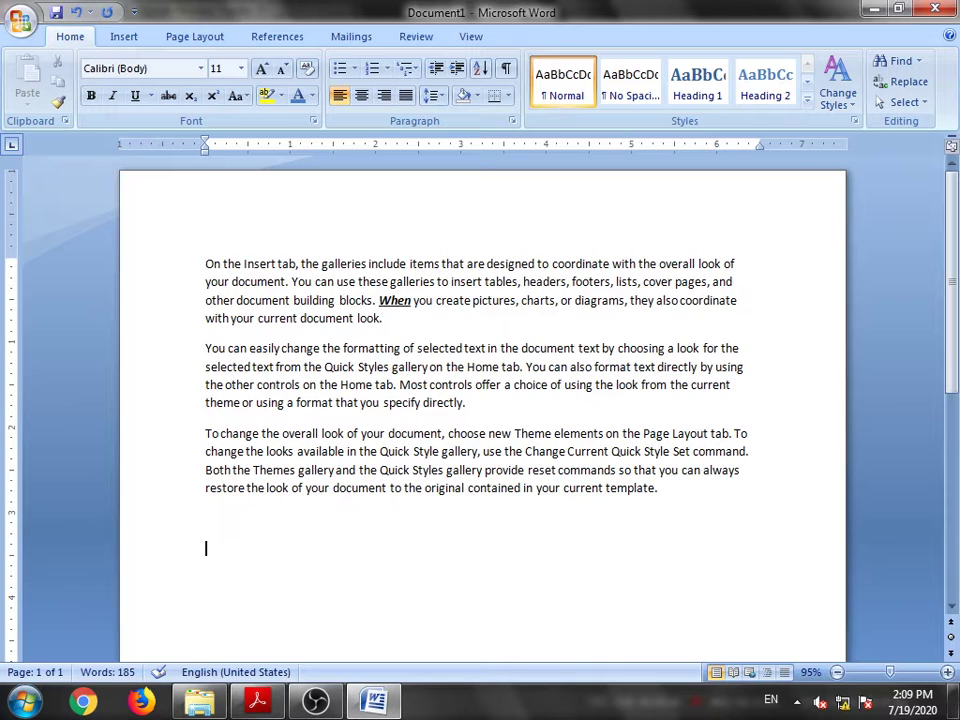
type("rabbit rott")
key("BackSpace")
key("BackSpace")
type("bbit")
left_click(238, 550)
key("BackSpace")
key("BackSpace")
key("BackSpace")
key("BackSpace")
key("BackSpace")
key("BackSpace")
key("BackSpace")
left_click(259, 549)
type("rabbit")
- Apply strikethrough to the misspelled word "Robbit" on the line below the paragraphs
left_click_drag(207, 548, 244, 547)
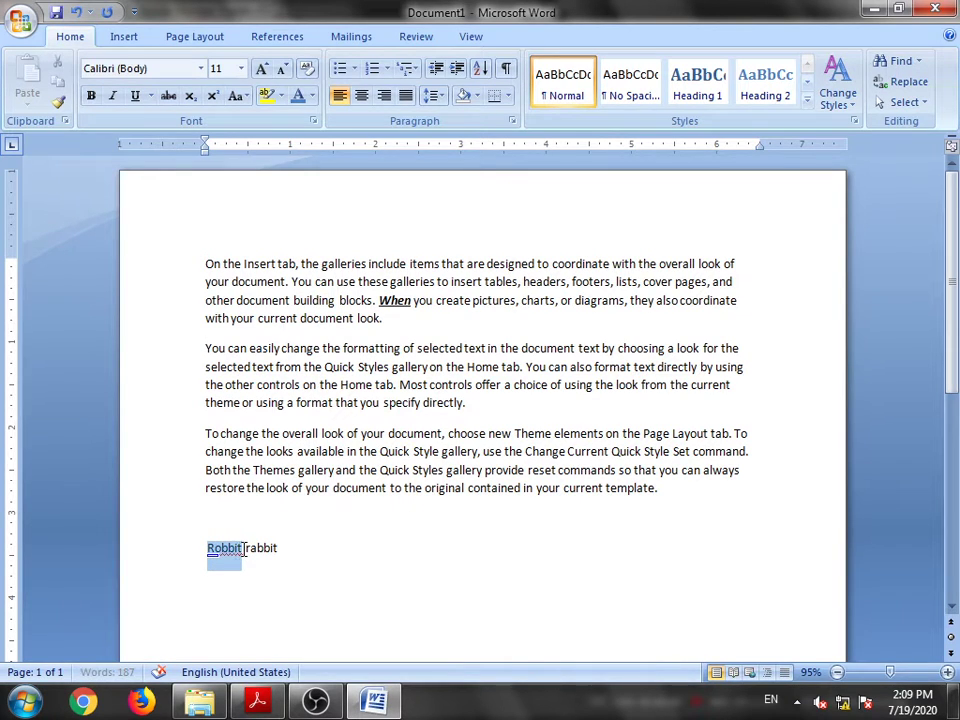
left_click(168, 95)
left_click(258, 613)
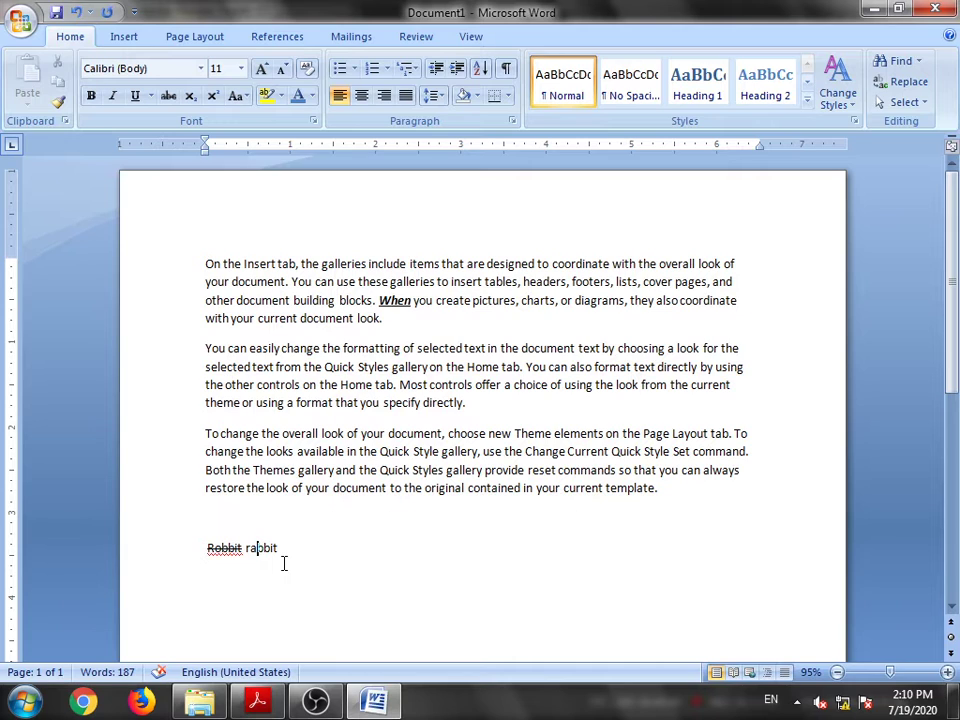
- Replace the sample words below the paragraphs with "H2o" and format its 2 as subscript
left_click_drag(279, 548, 207, 548)
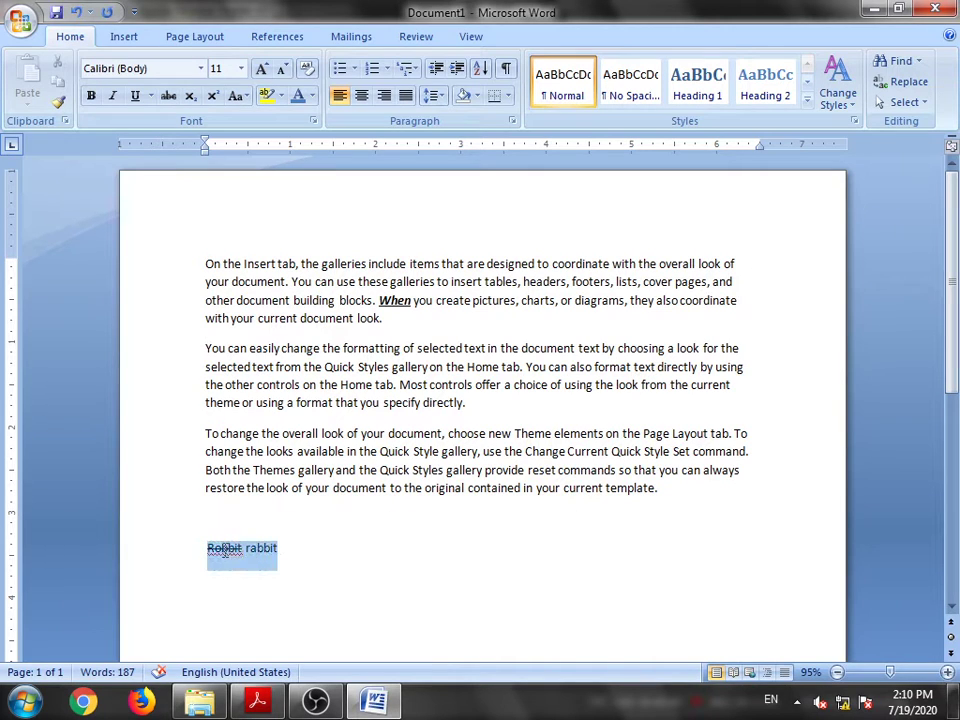
key("Delete")
type("H2o")
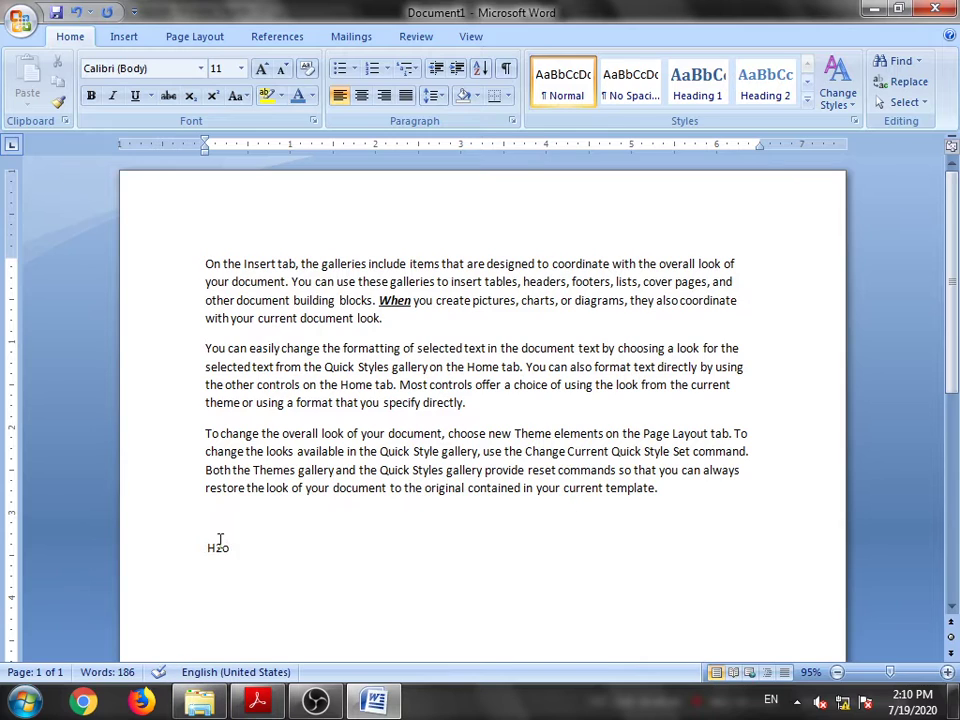
left_click(224, 552)
left_click_drag(224, 552, 218, 553)
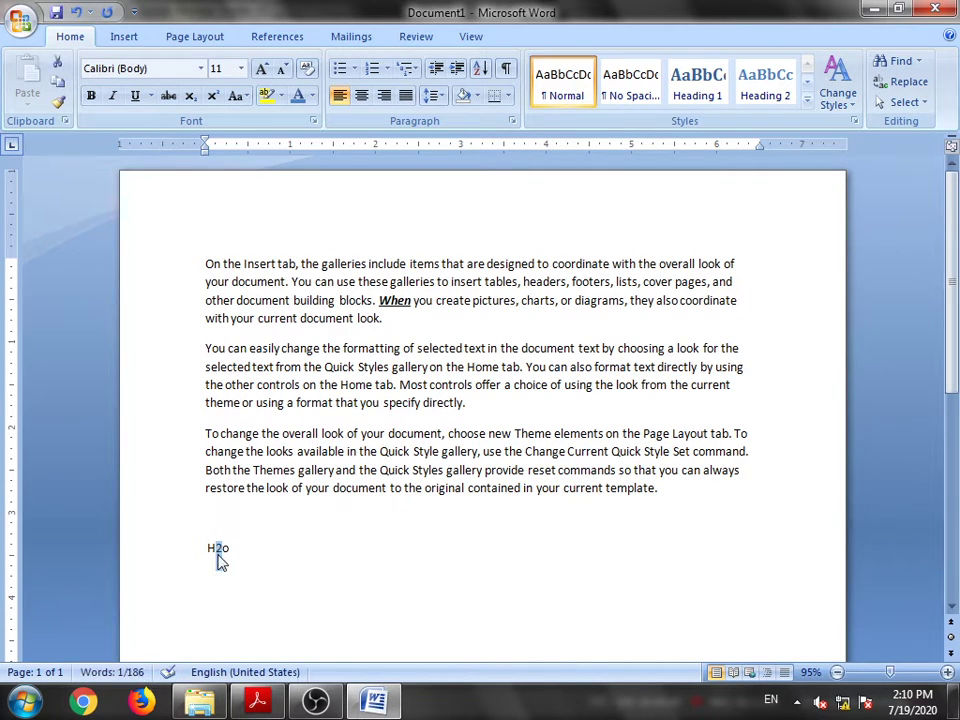
left_click(195, 103)
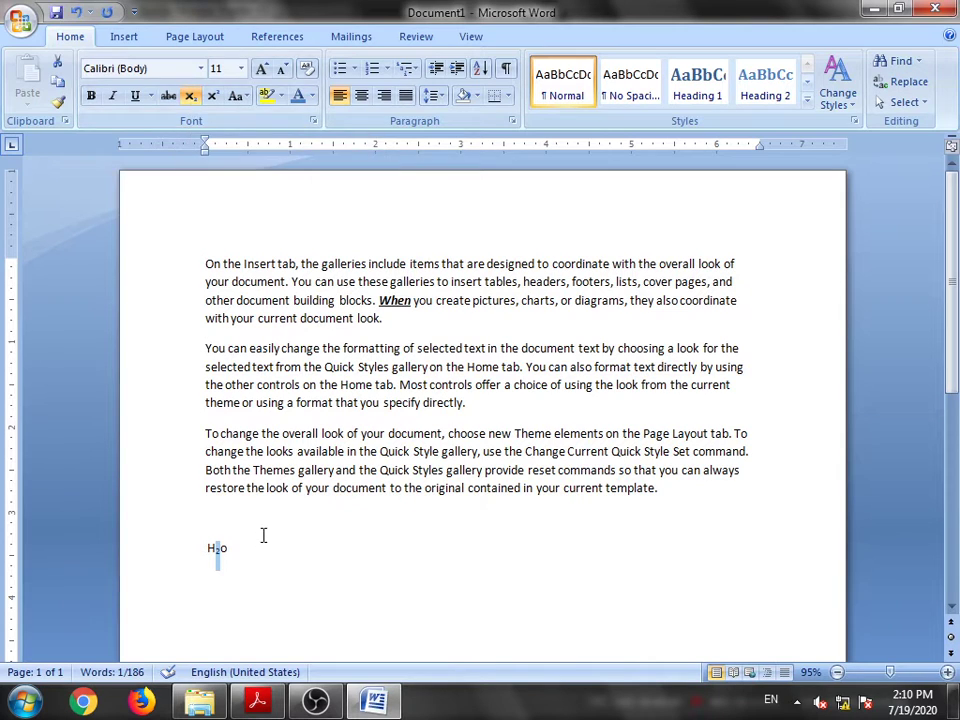
- Add "a2+b2" after the water formula and format both 2s as superscript
left_click(257, 542)
key("Return")
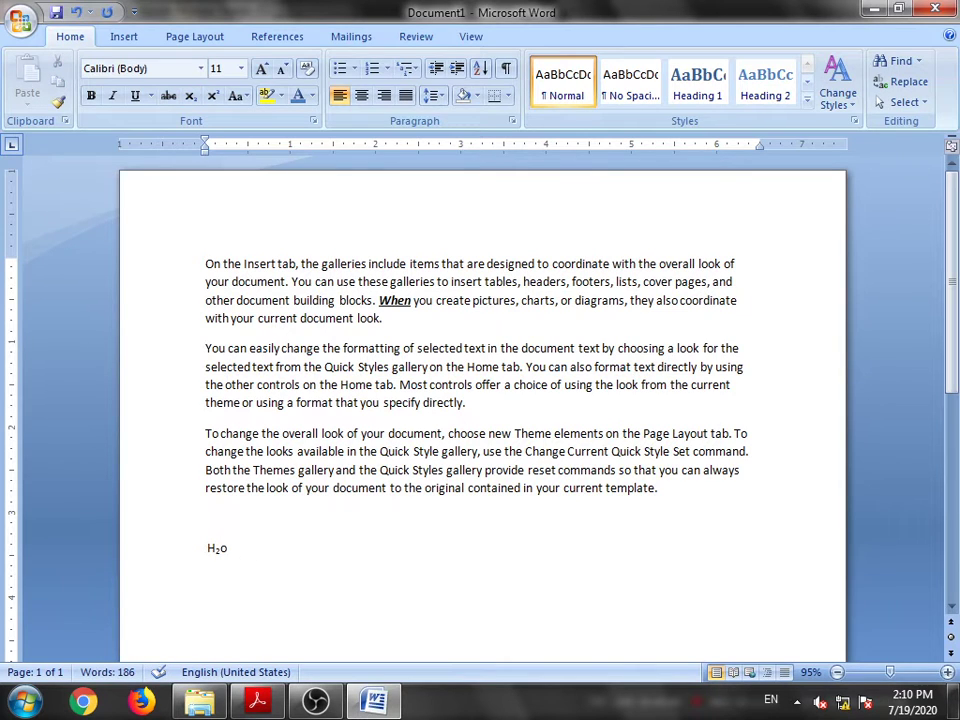
type("a2+b2")
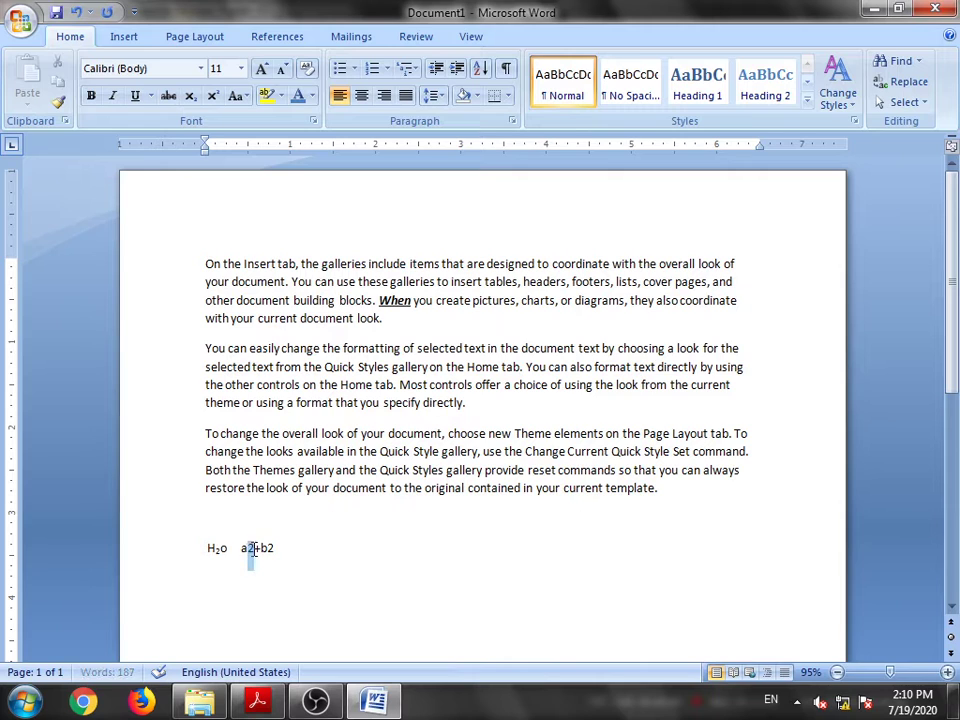
left_click_drag(246, 550, 254, 550)
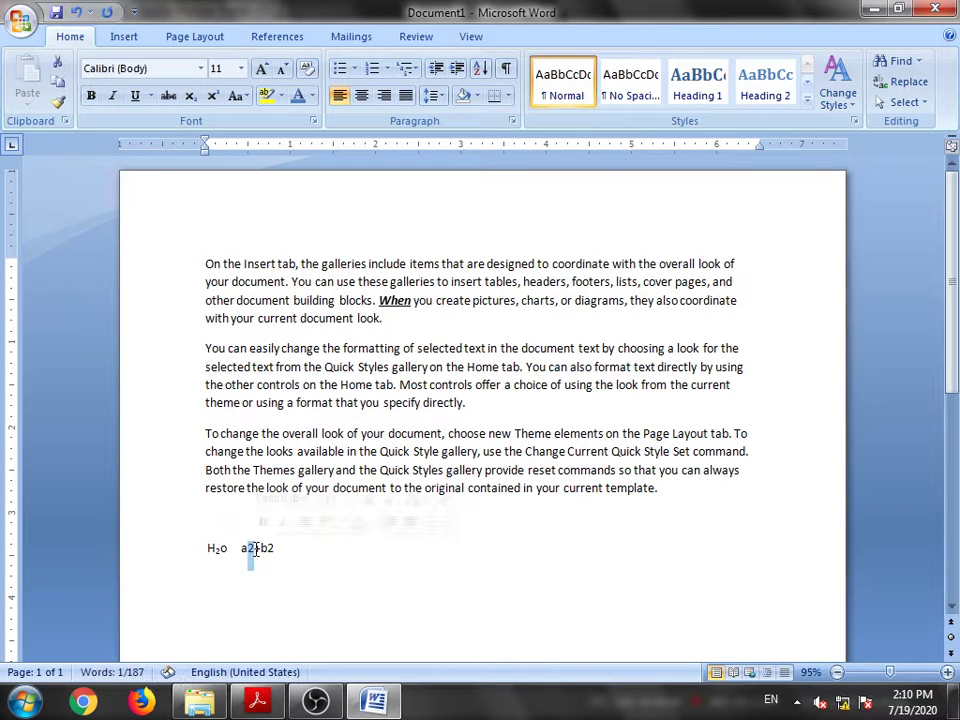
left_click(214, 97)
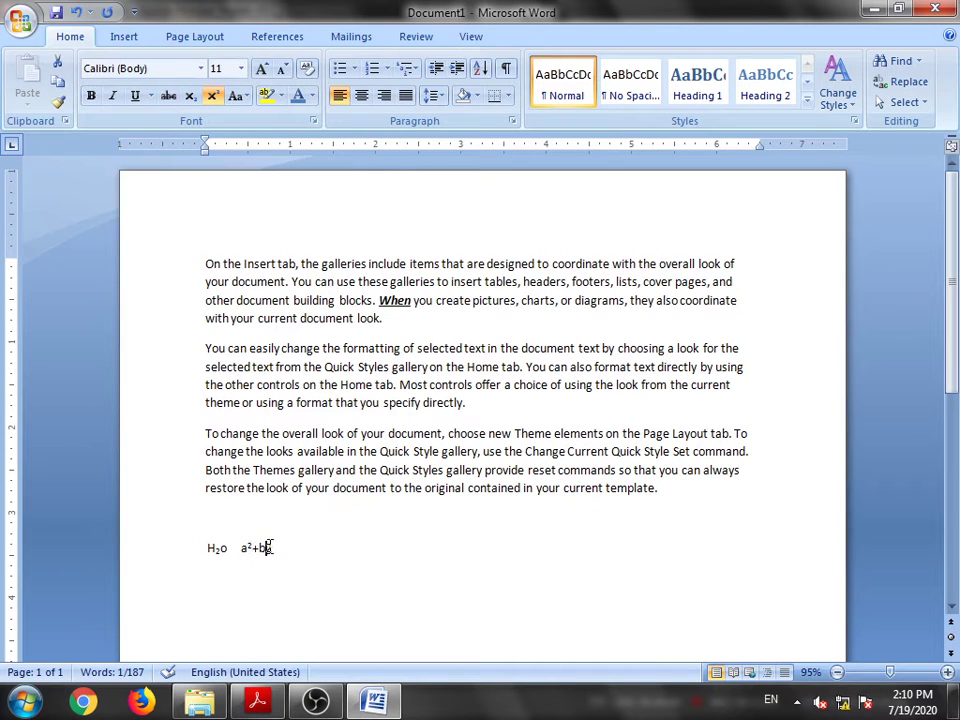
left_click_drag(272, 547, 265, 547)
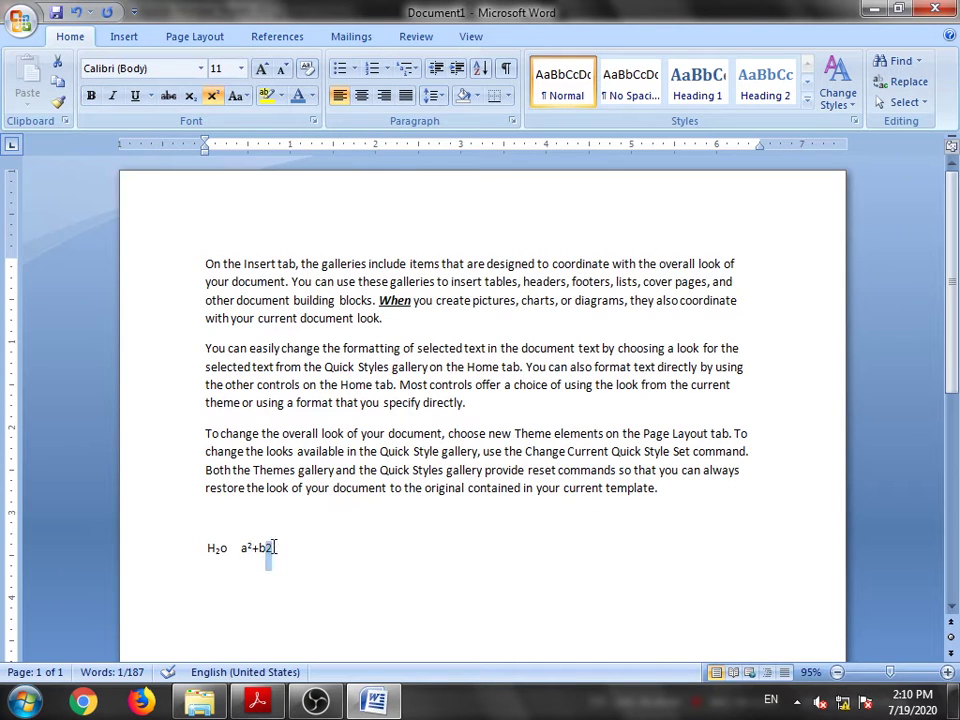
left_click(215, 97)
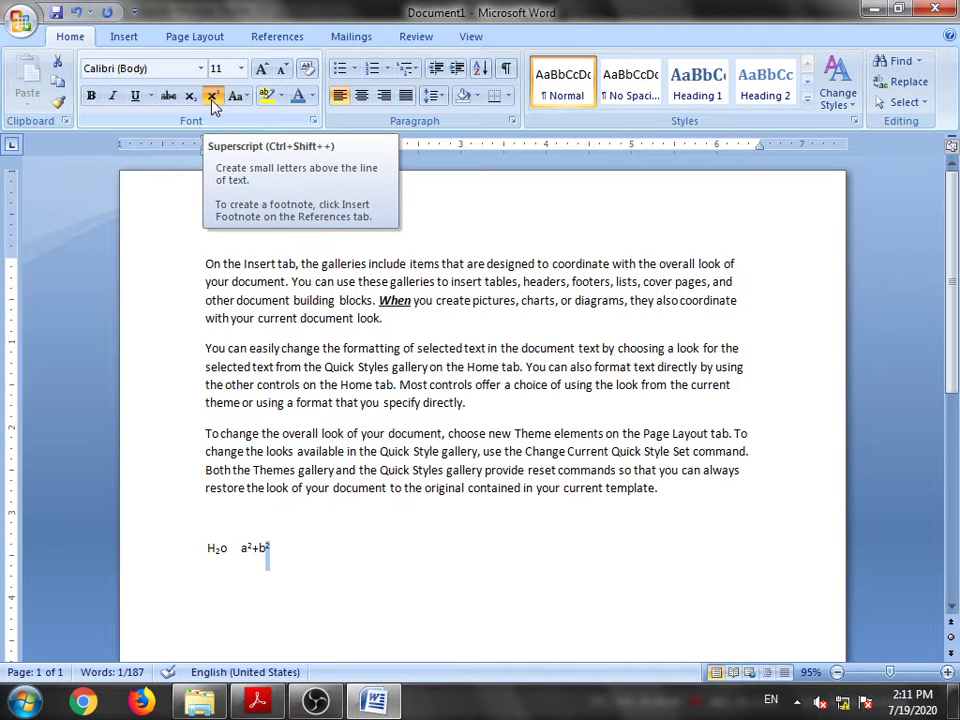
left_click(283, 555)
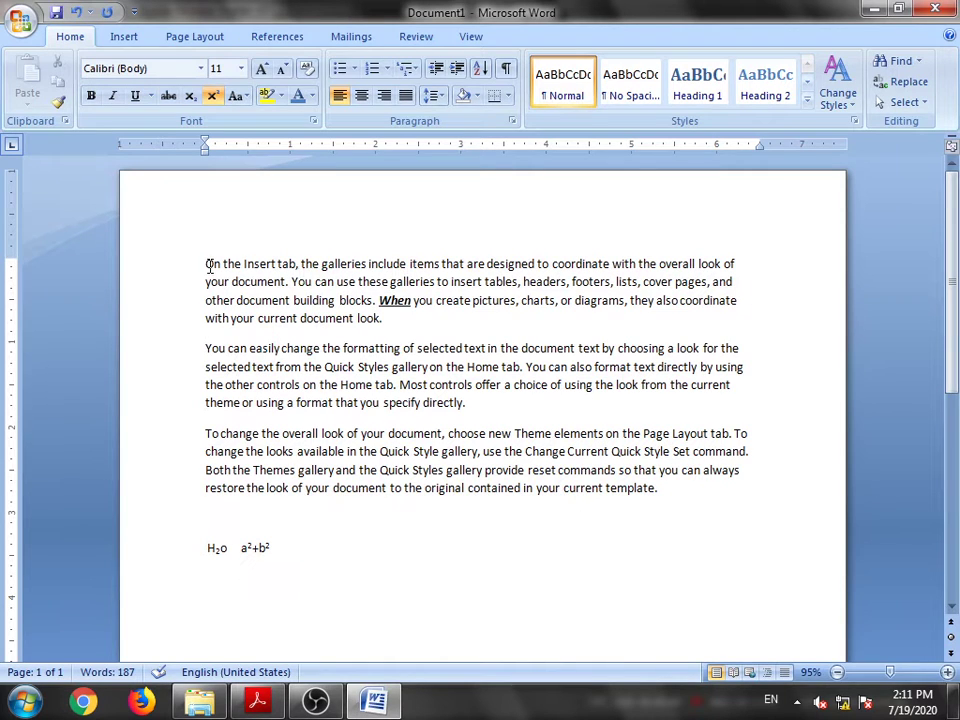
- Change the first sentence of the first paragraph to UPPERCASE, and after that to lowercase
left_click_drag(206, 264, 284, 280)
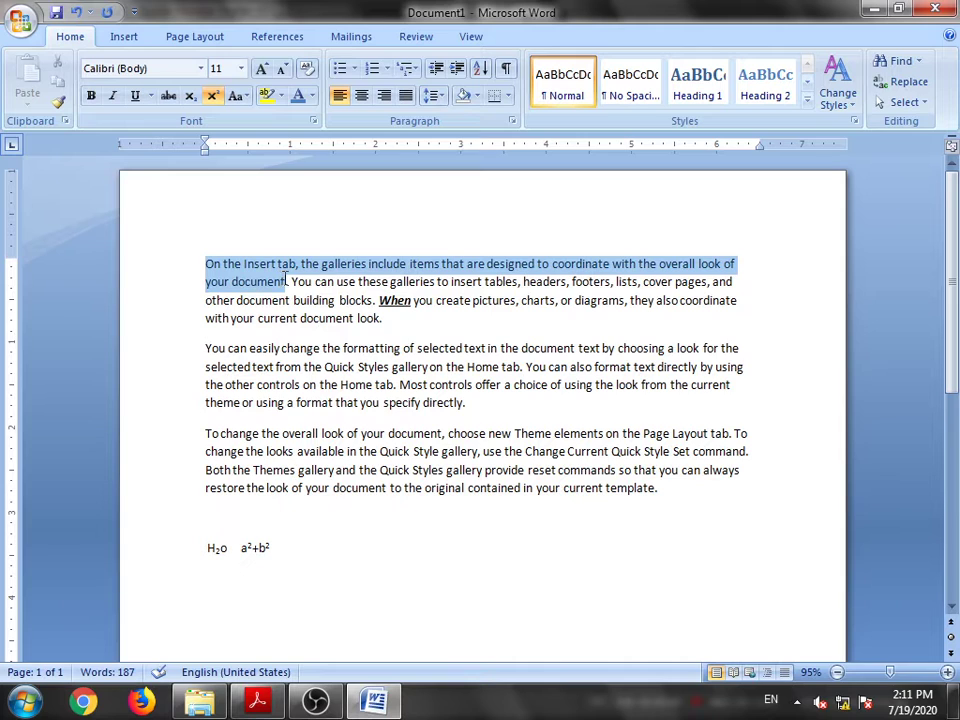
left_click(237, 96)
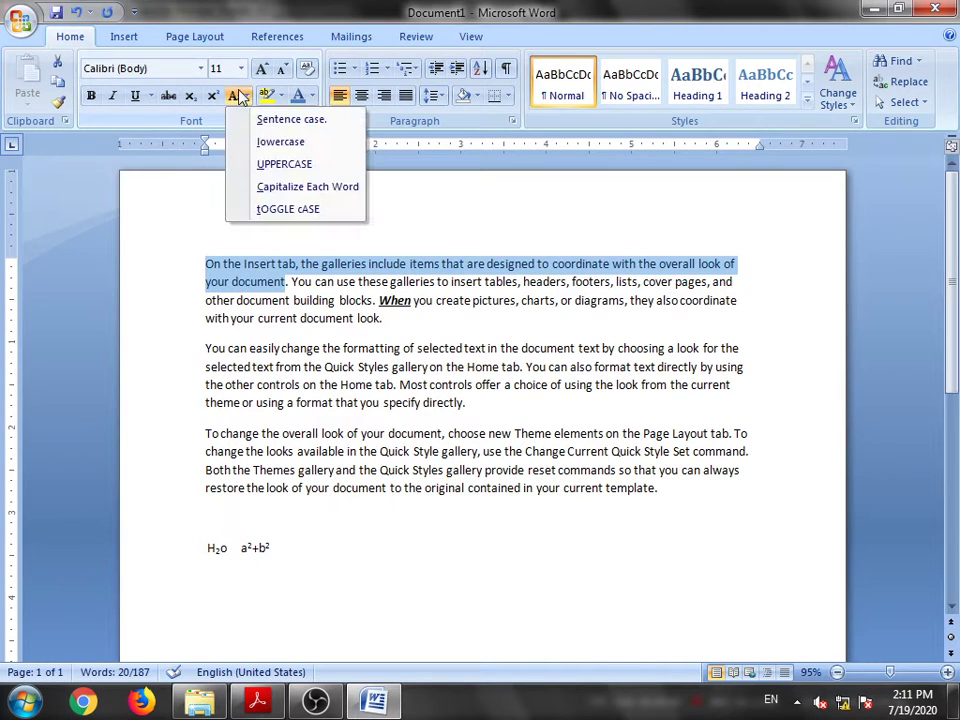
left_click(271, 164)
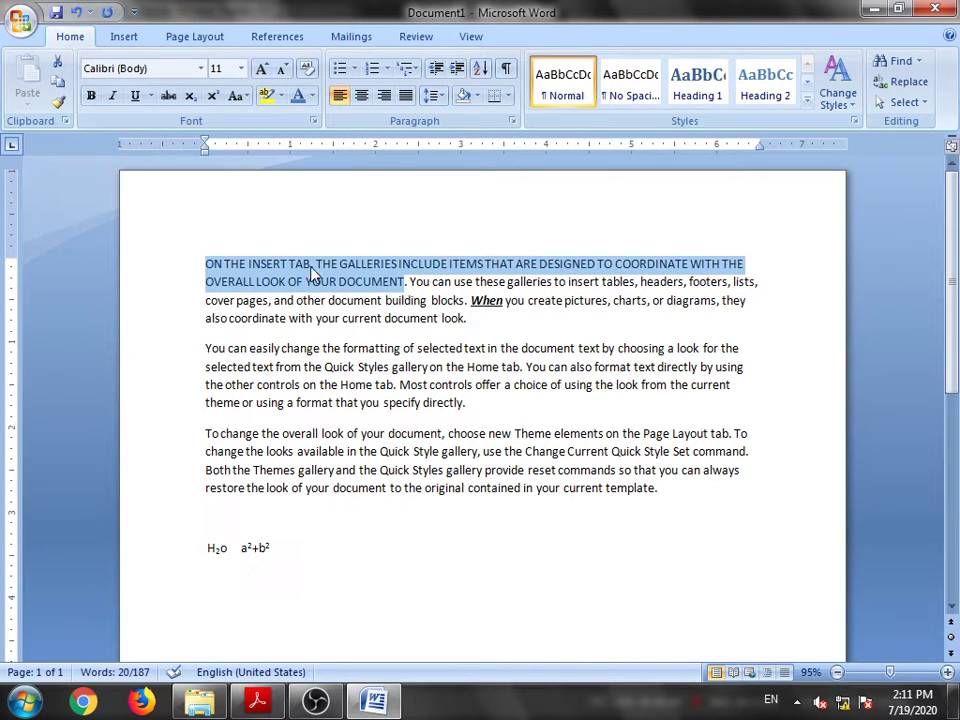
left_click(244, 96)
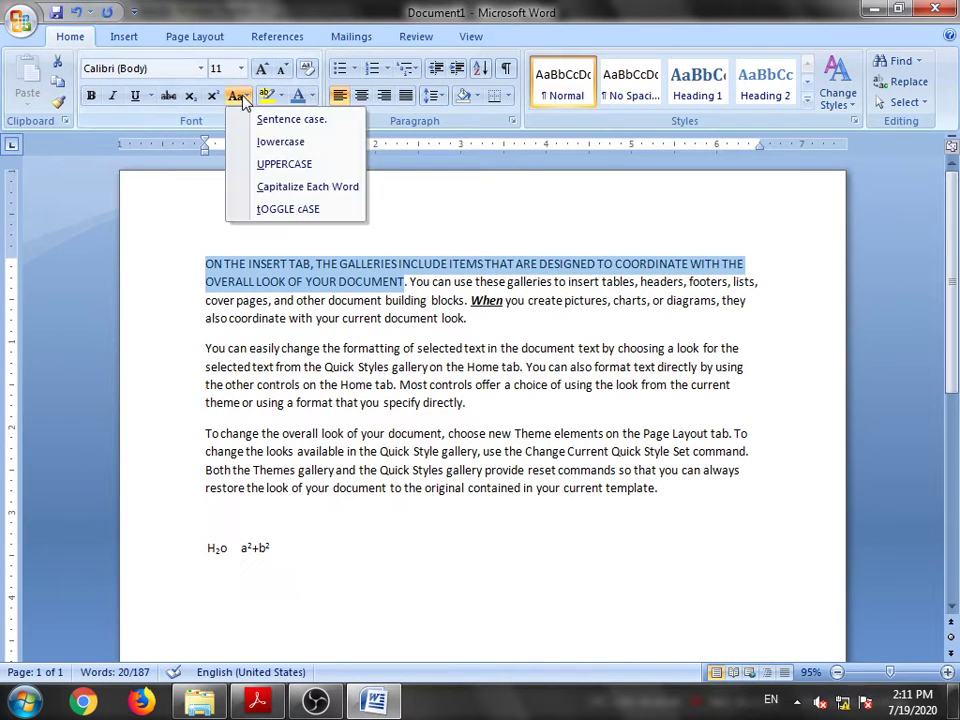
left_click(278, 142)
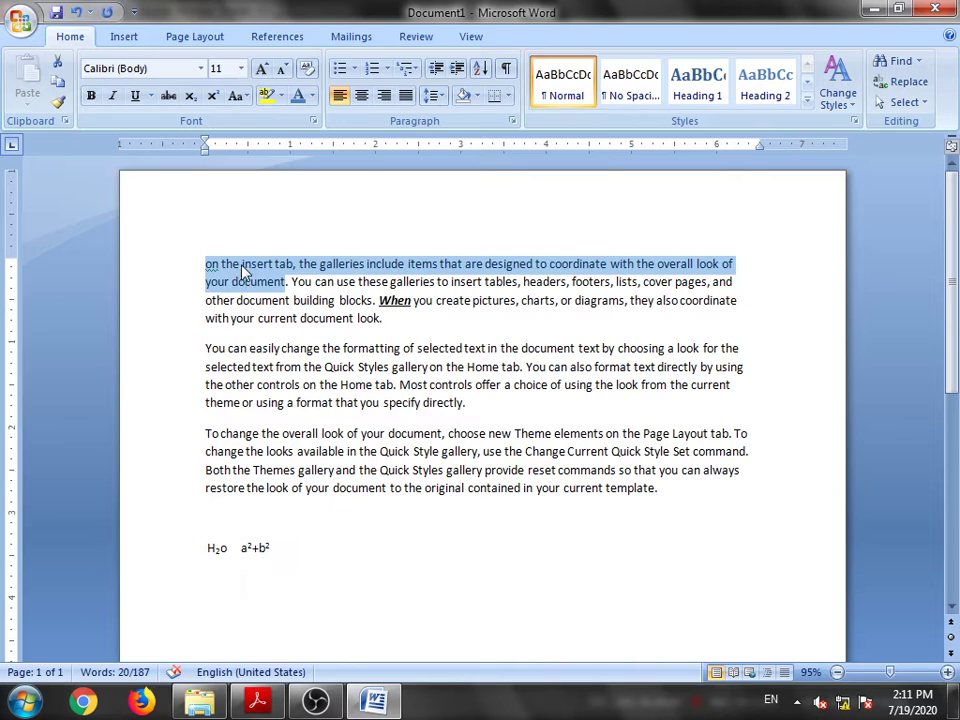
- Apply Capitalize Each Word to the first paragraph's opening sentence, followed by tOGGLE cASE
left_click(241, 96)
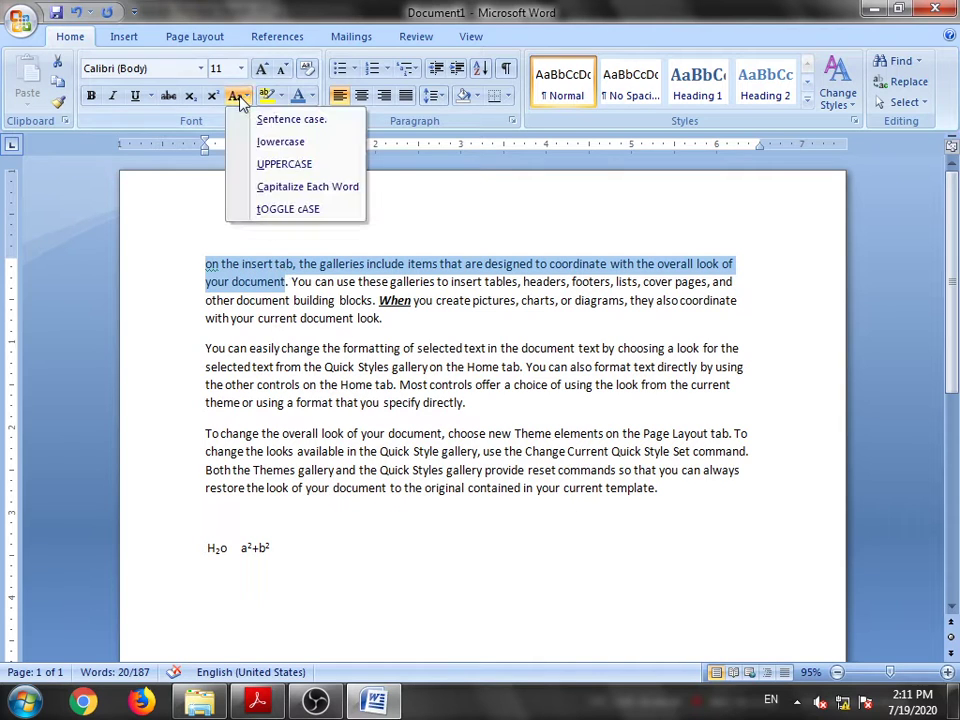
left_click(288, 187)
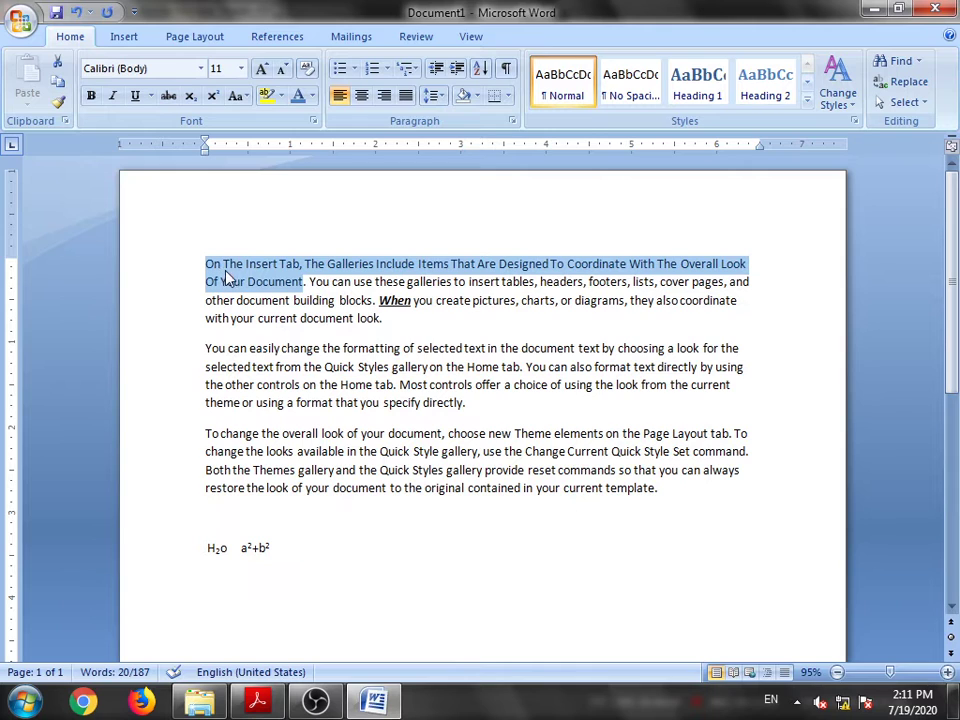
left_click(242, 93)
left_click(262, 208)
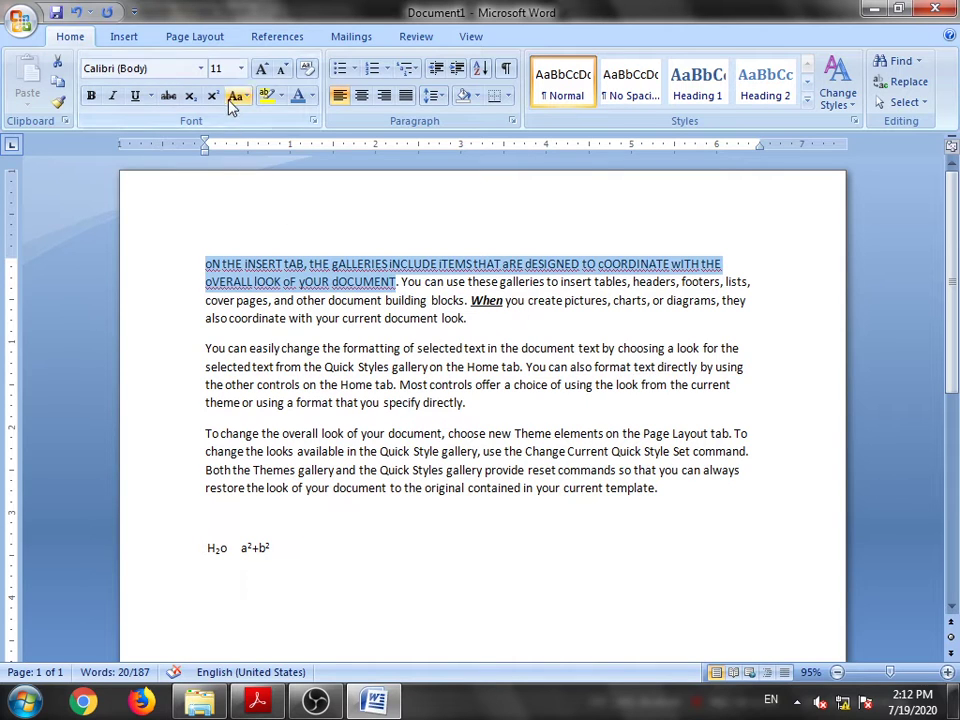
left_click(325, 366)
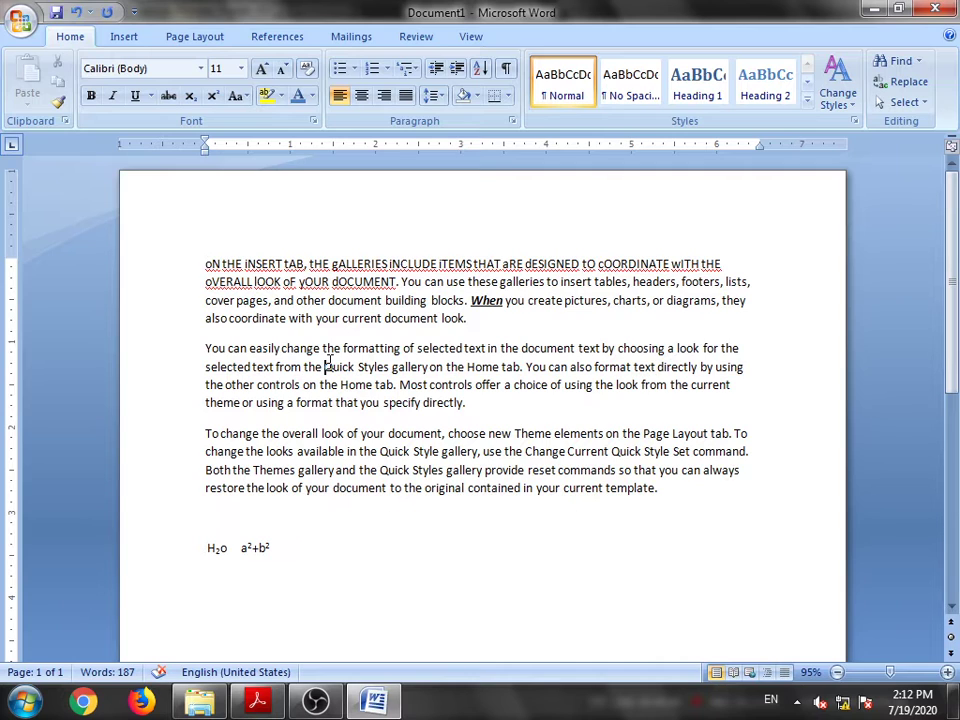
- Highlight the word "formatting" in the second paragraph's first line in yellow
left_click_drag(344, 346, 407, 348)
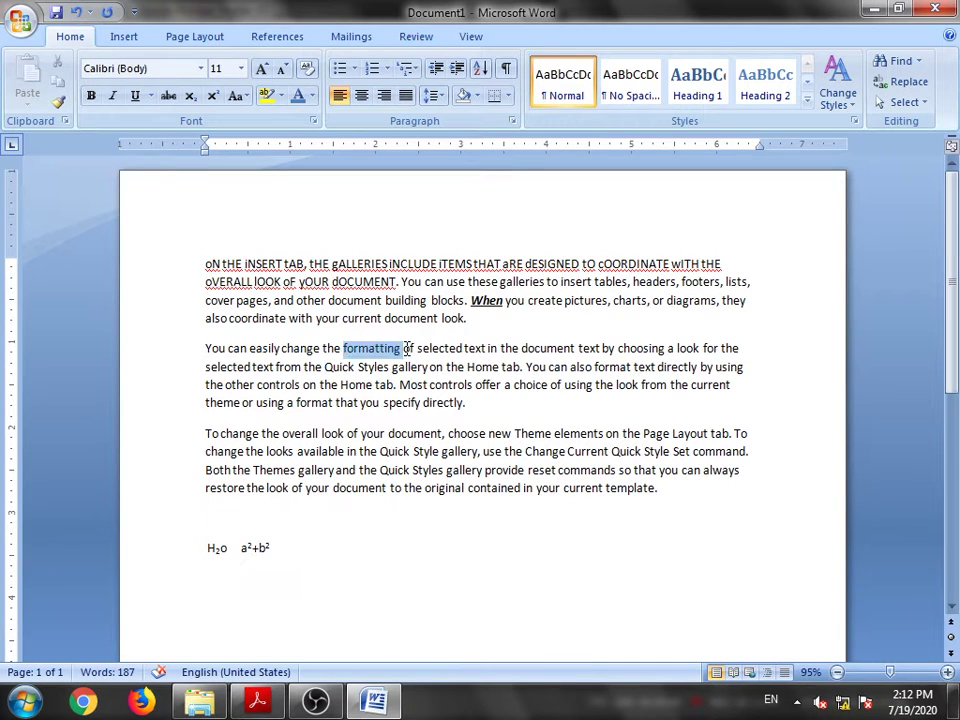
left_click(268, 97)
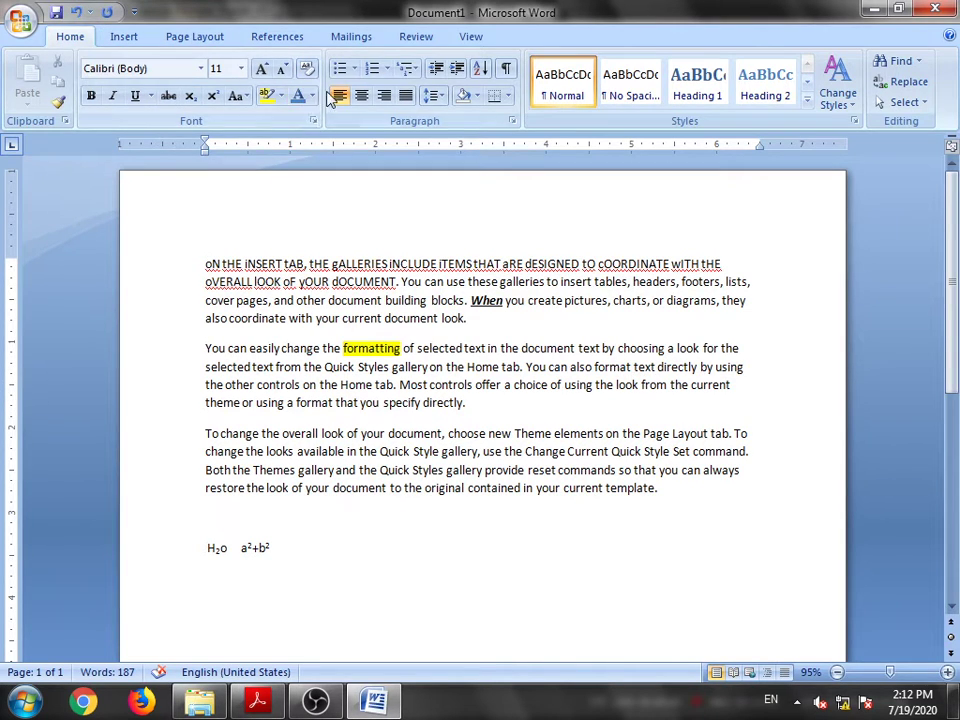
left_click(287, 402)
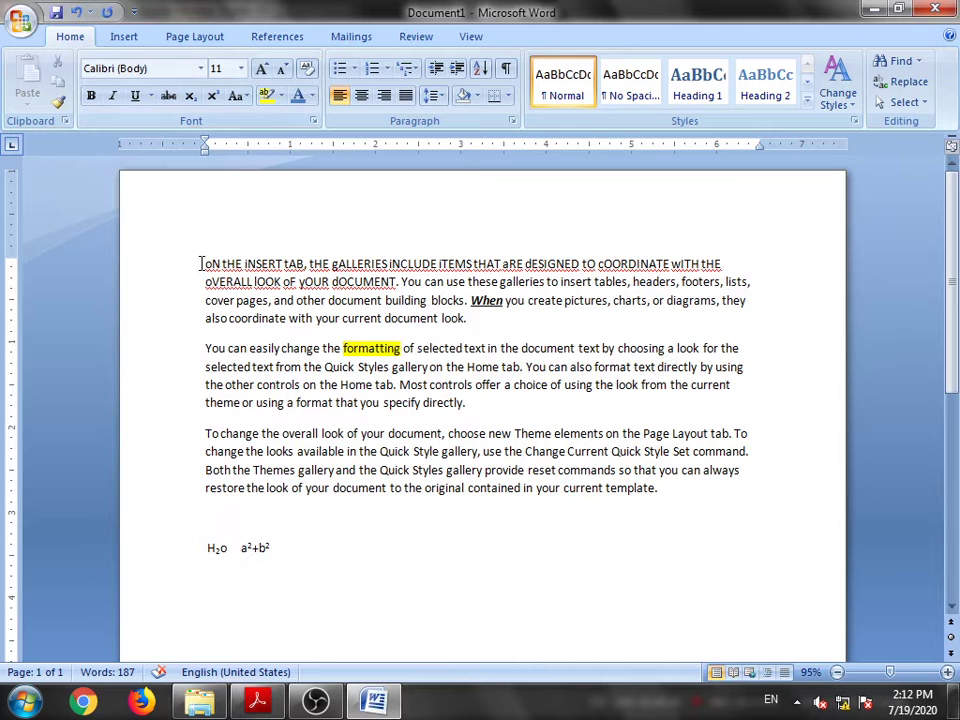
- Set the font color of all three paragraphs to standard red, leaving out the formula line
left_click_drag(201, 260, 673, 484)
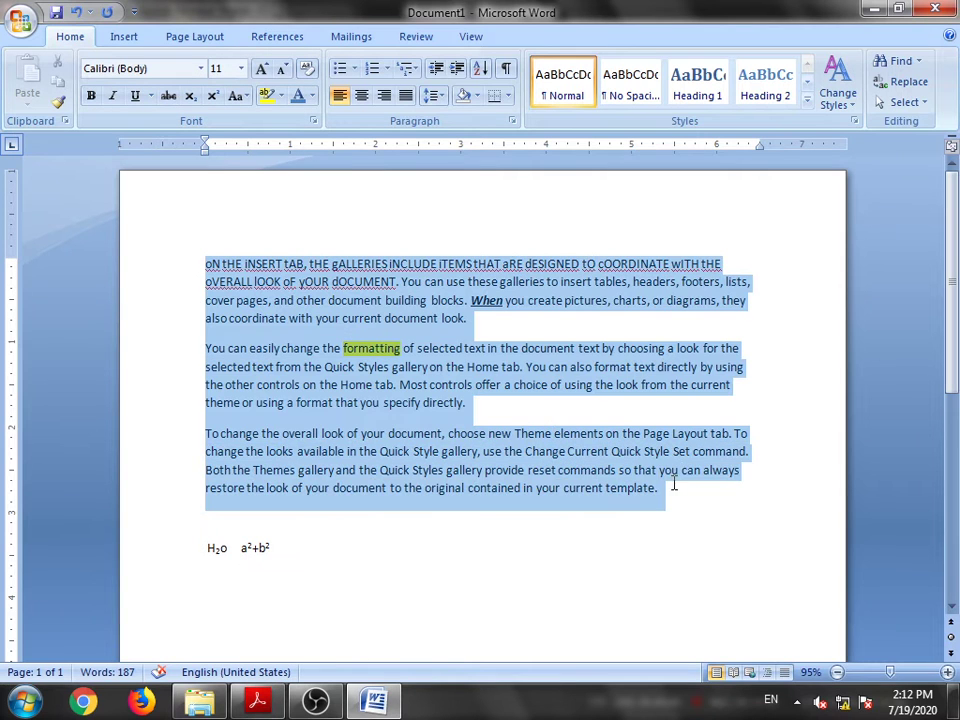
left_click(312, 96)
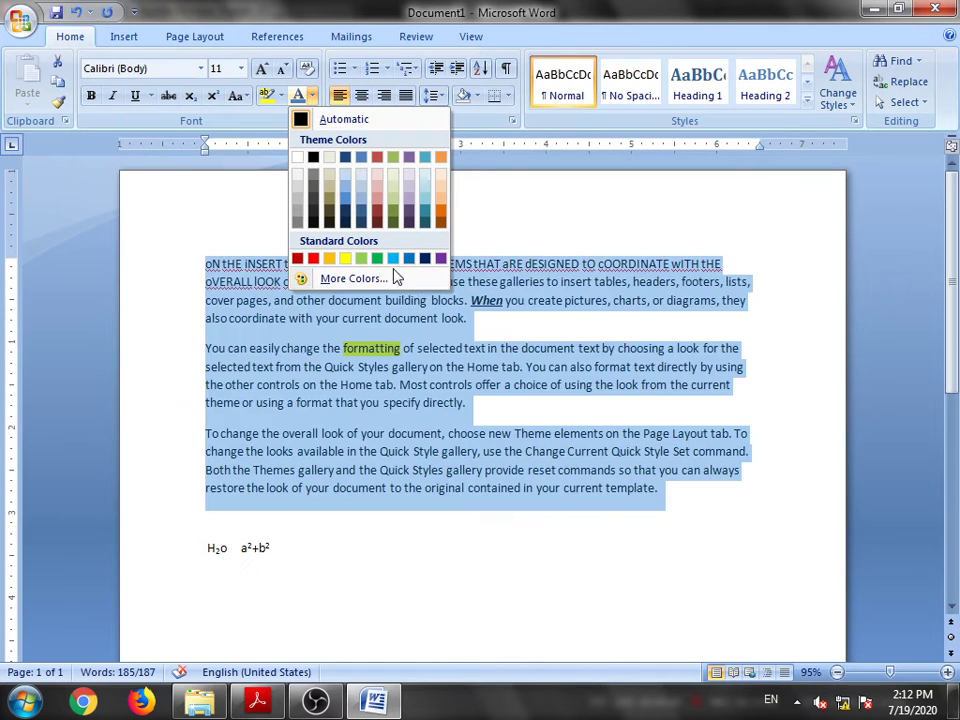
left_click(313, 259)
left_click(415, 540)
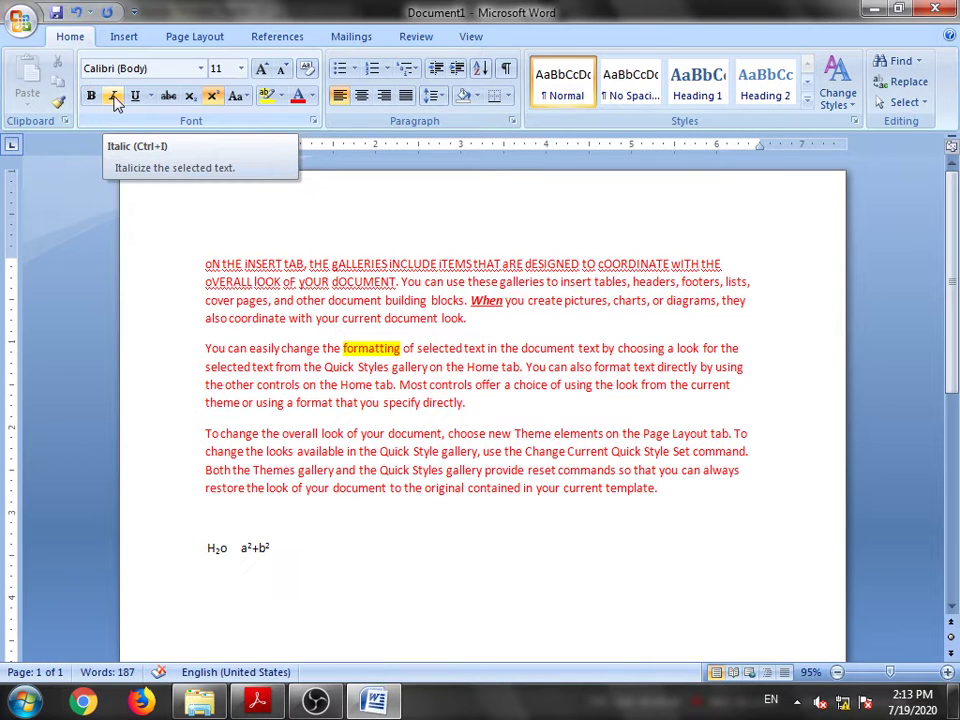
- Place the insertion point at the end of the second paragraph, after "specify directly."
left_click(214, 98)
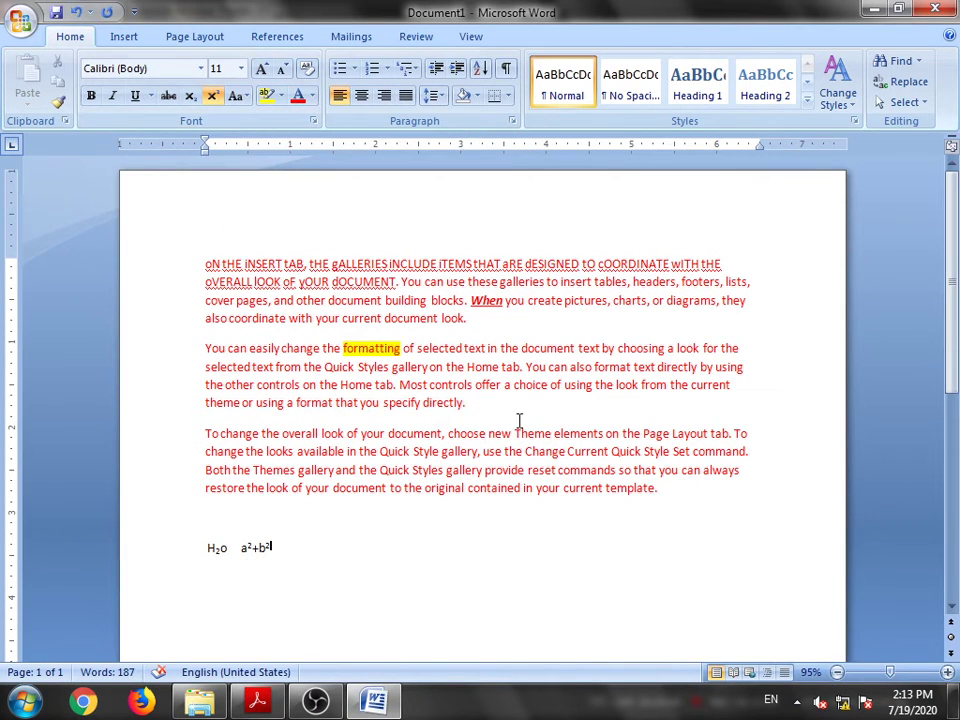
left_click(350, 302)
left_click(470, 402)
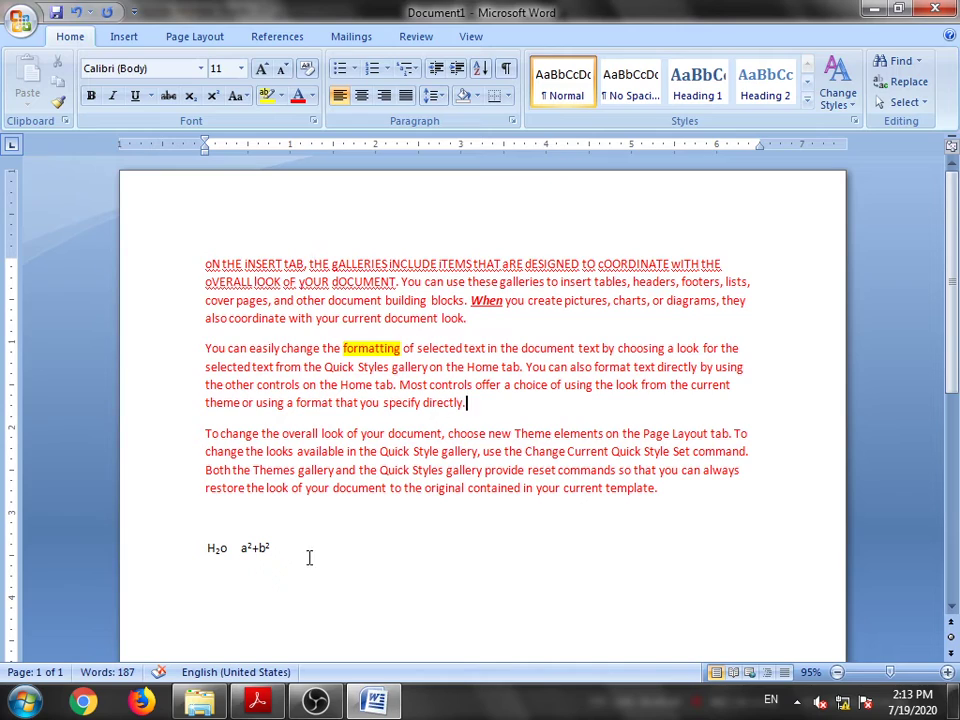
- Switch to the Computer X book PDF in Acrobat Reader and review the Session 7 exercise activities
left_click(257, 700)
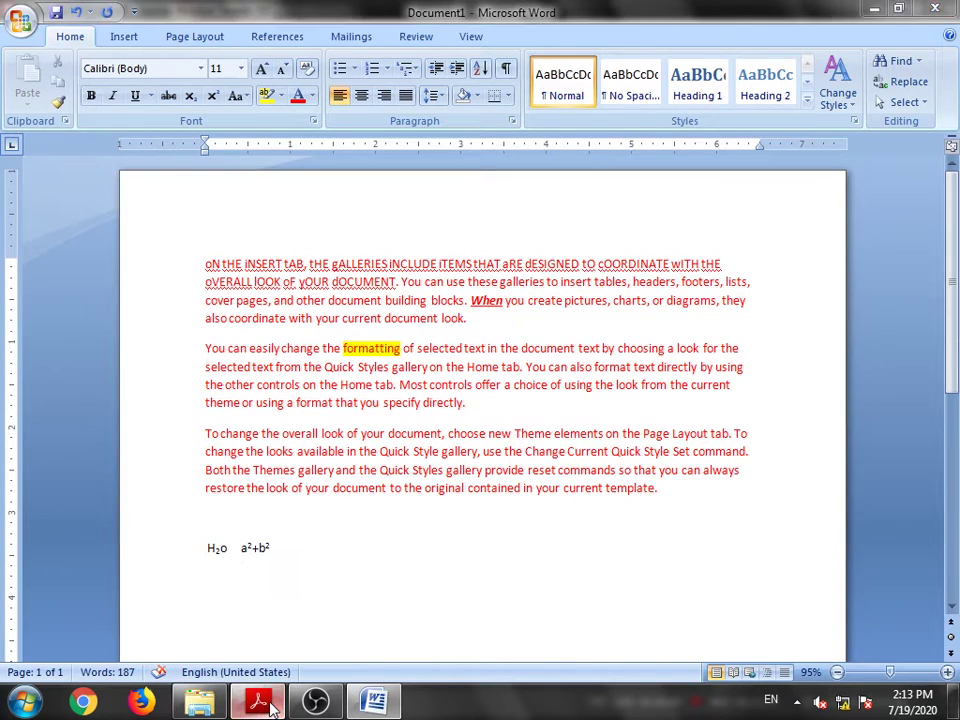
scroll(315, 345, "down", 15)
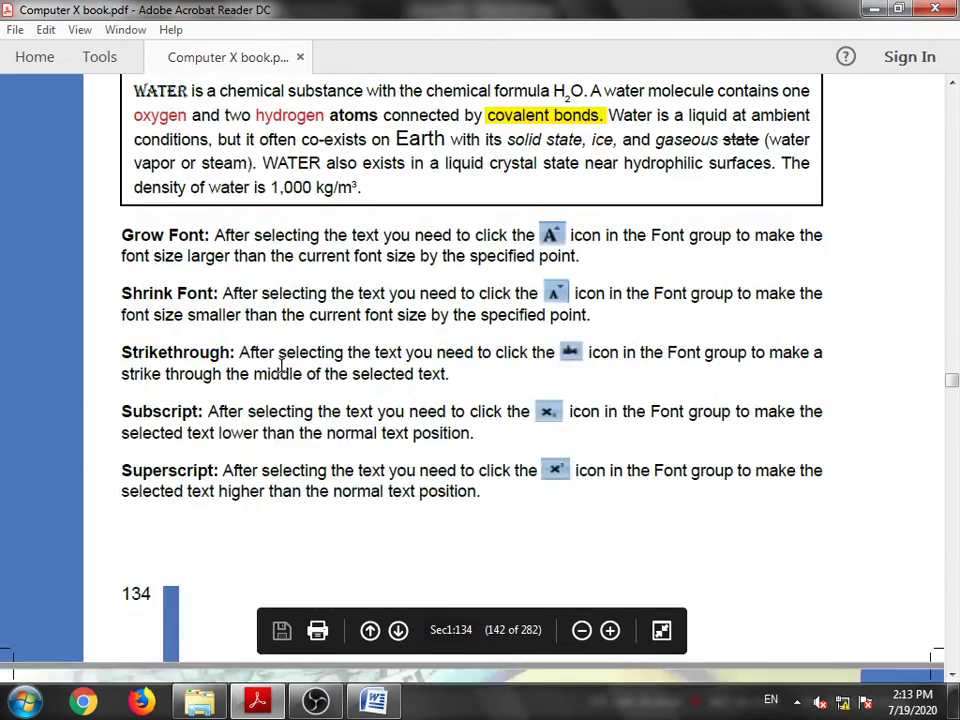
scroll(283, 373, "down", 15)
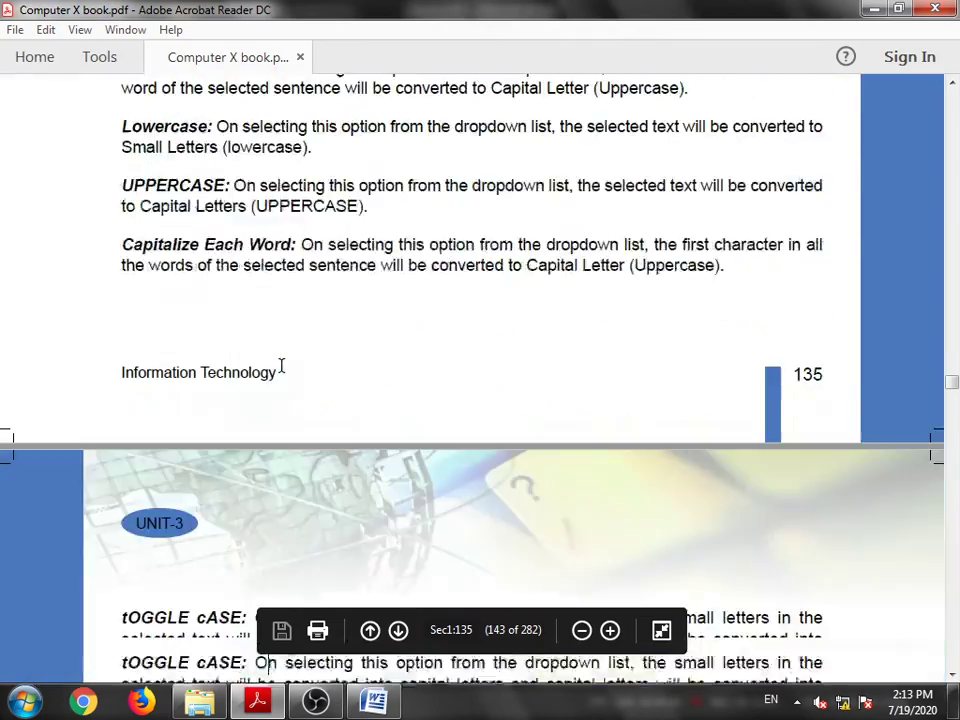
scroll(281, 365, "down", 14)
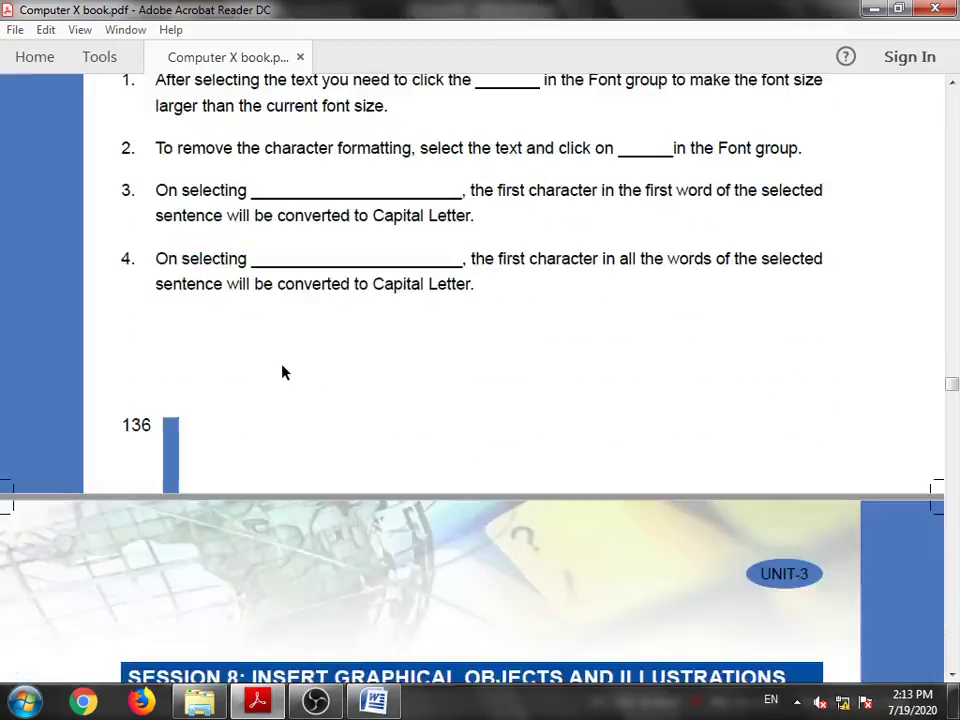
scroll(283, 370, "up", 10)
scroll(283, 366, "up", 4)
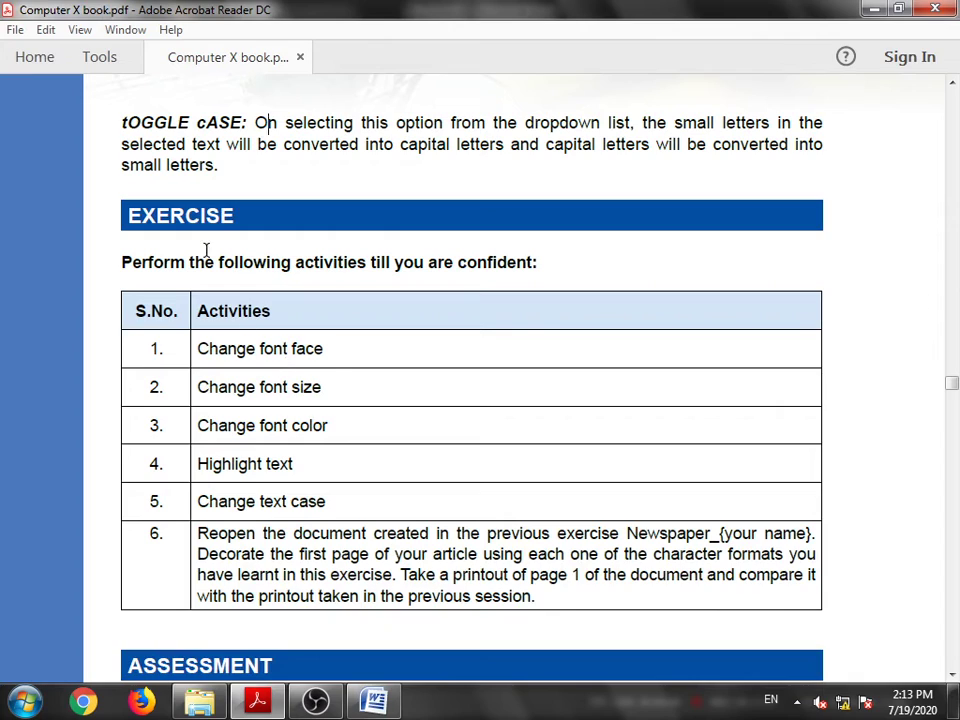
- Read Session 8, Insert Graphical Objects and Illustrations, from its introduction to the steps for inserting clip art
scroll(228, 417, "down", 1)
scroll(228, 417, "down", 20)
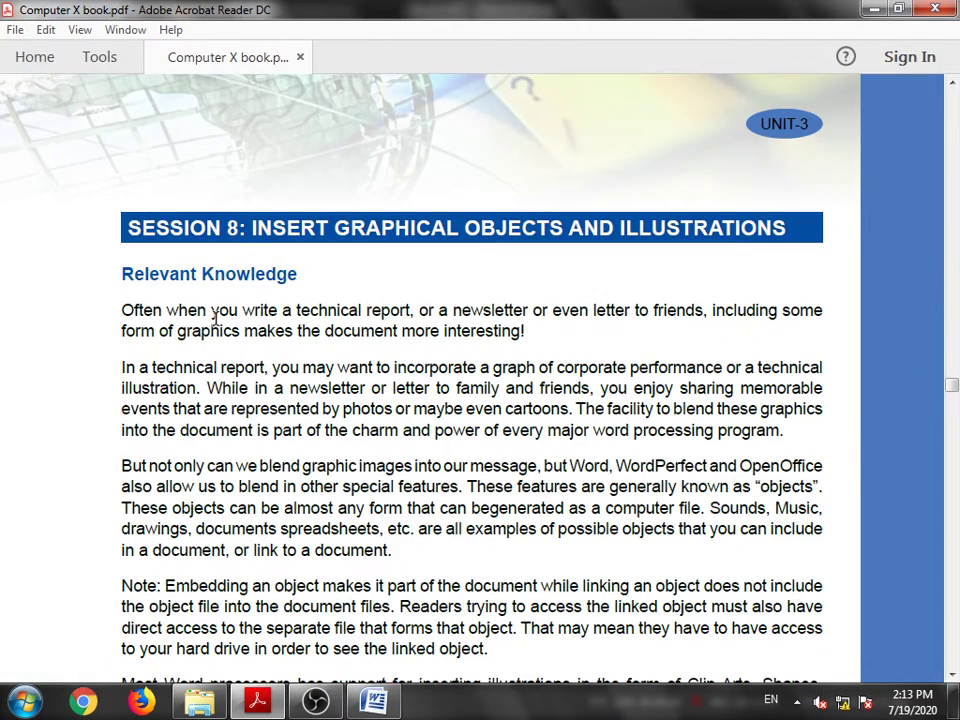
scroll(214, 317, "down", 2)
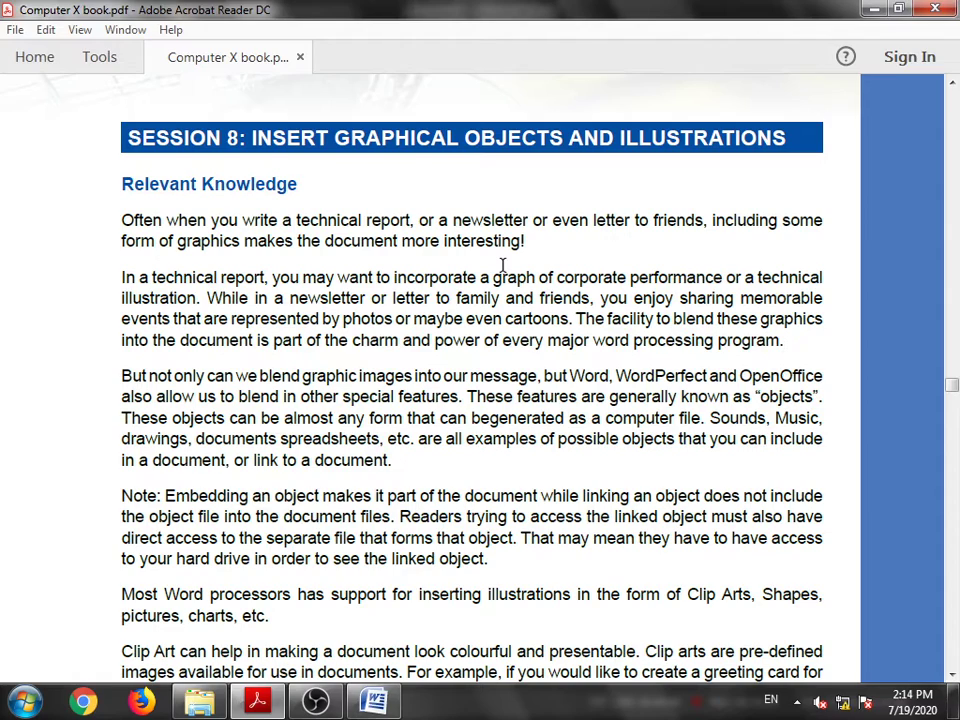
scroll(502, 265, "down", 9)
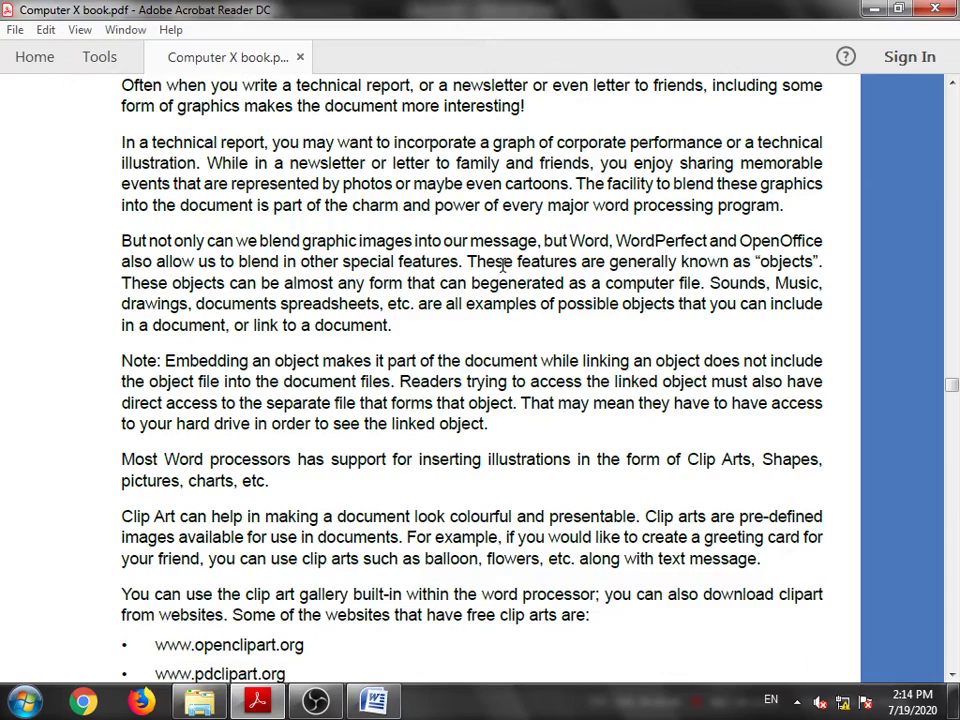
scroll(499, 285, "down", 1)
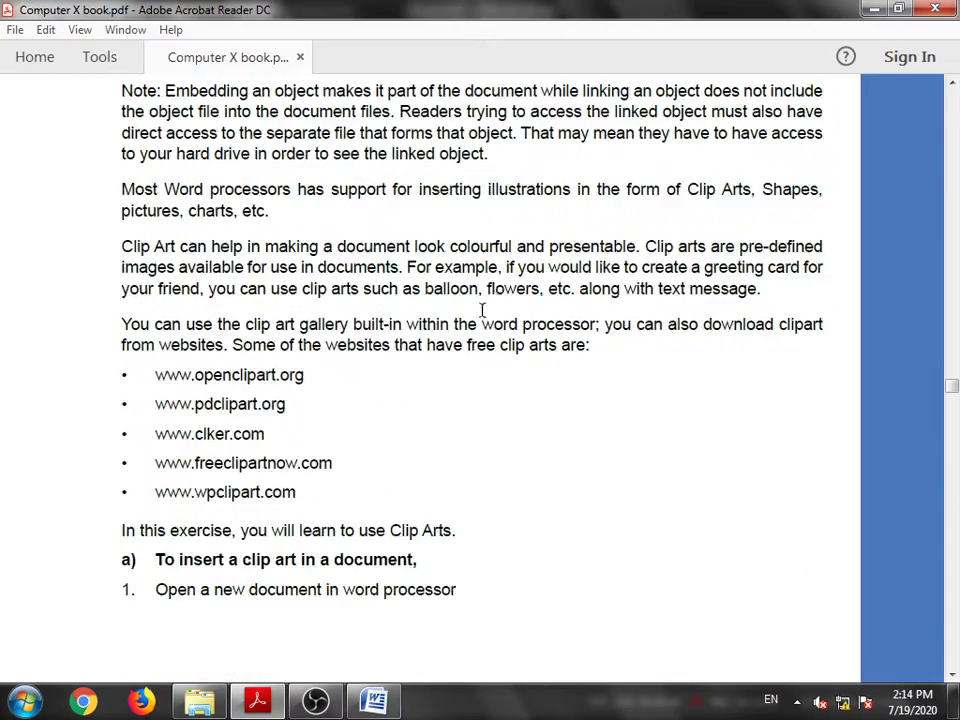
scroll(317, 347, "down", 13)
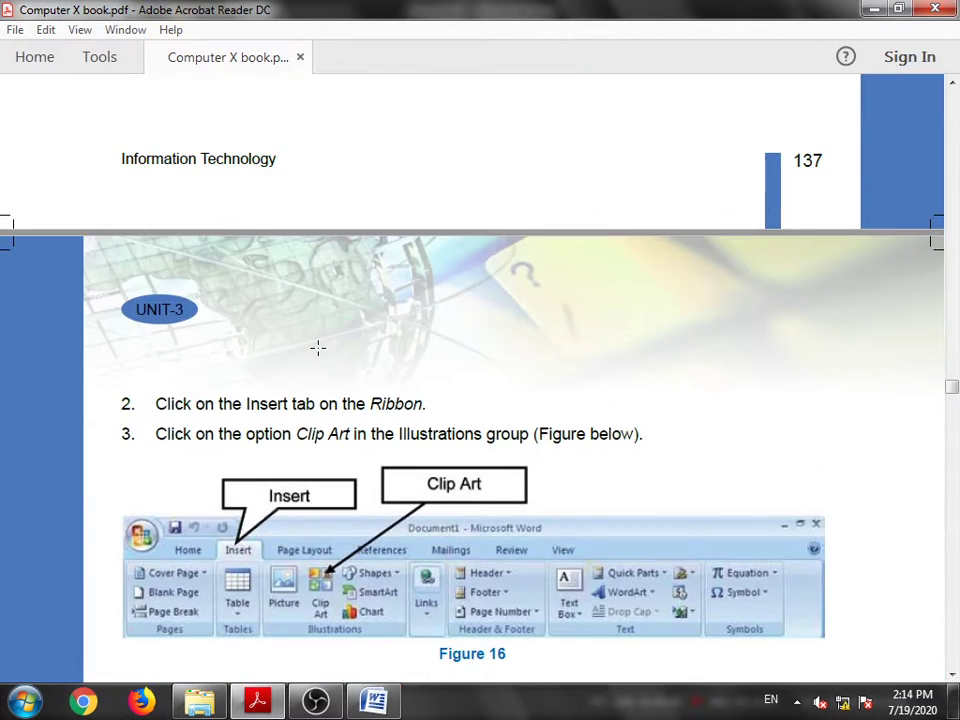
scroll(317, 347, "down", 1)
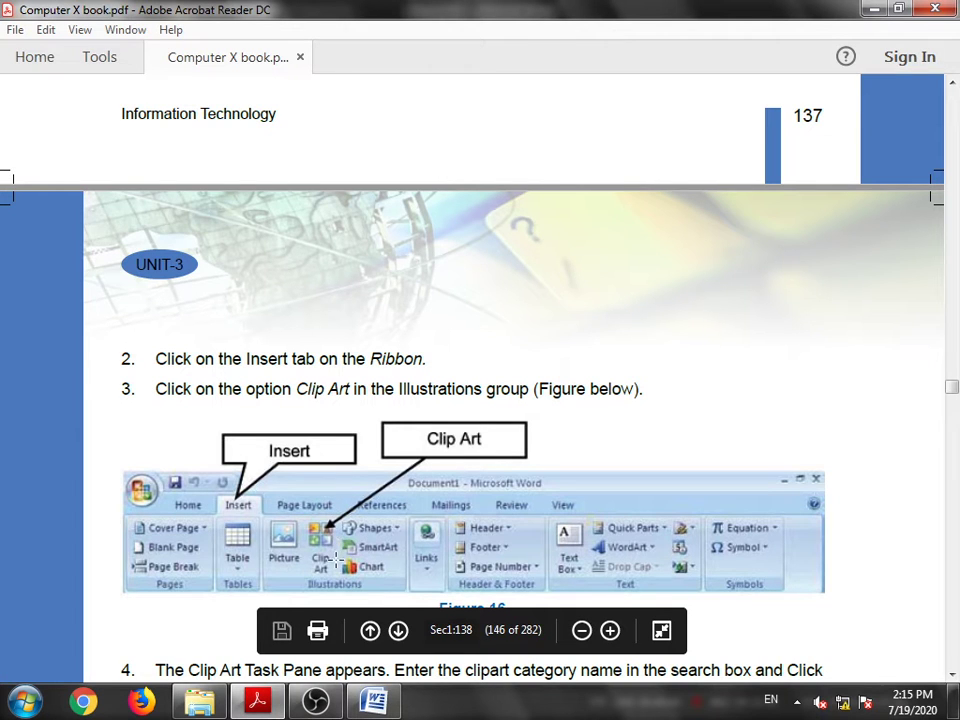
- Switch back to the Word document, start inserting a picture from file and look through the Pictures library
left_click(374, 700)
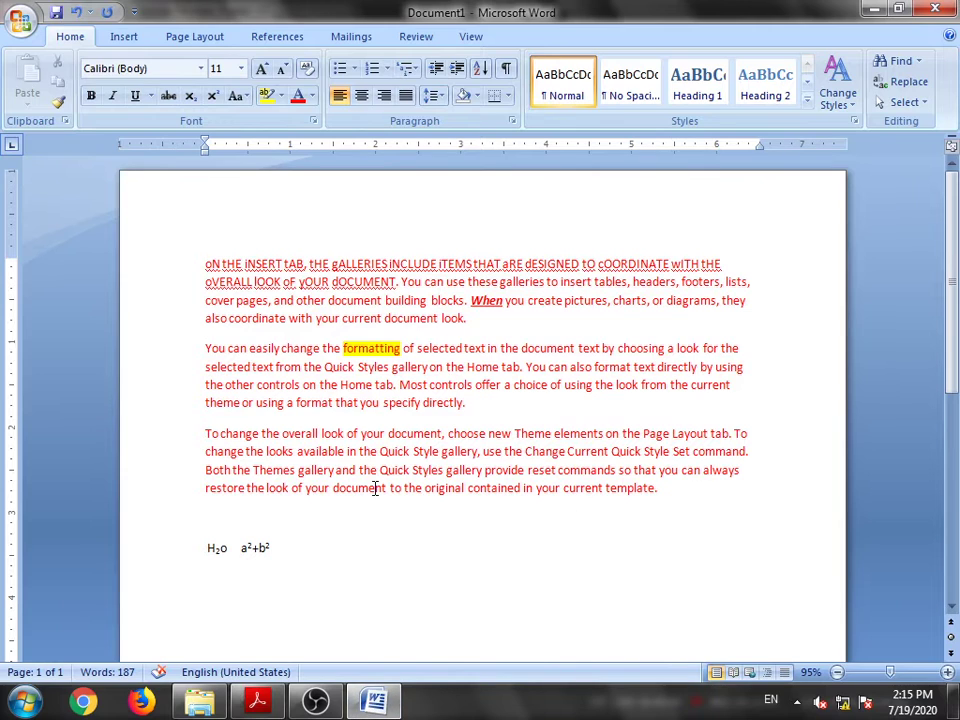
left_click(130, 37)
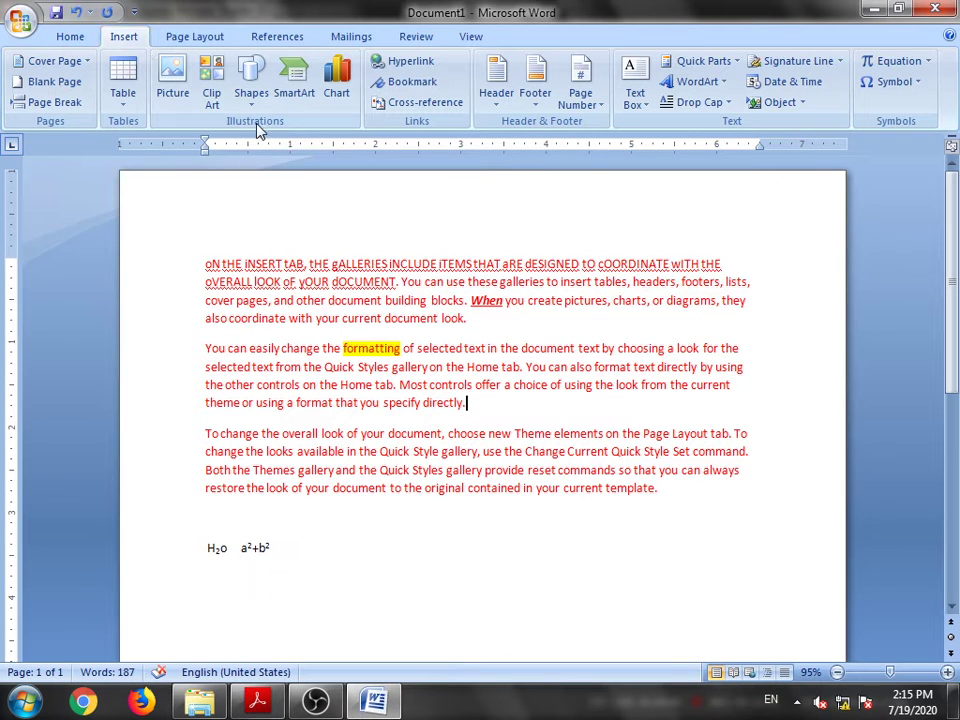
left_click(170, 95)
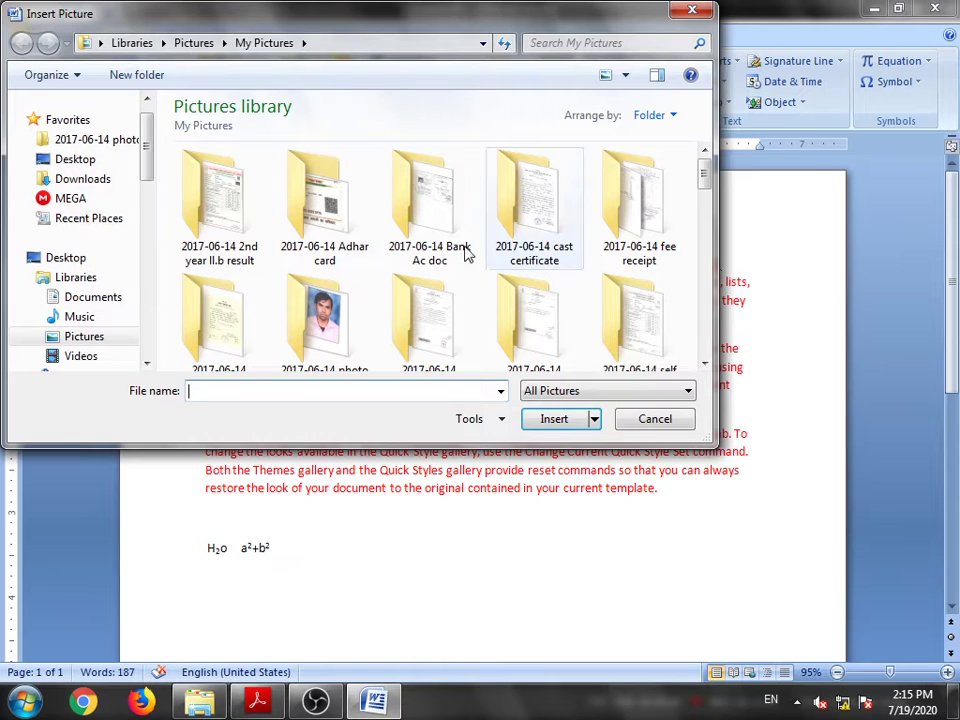
left_click_drag(706, 182, 706, 285)
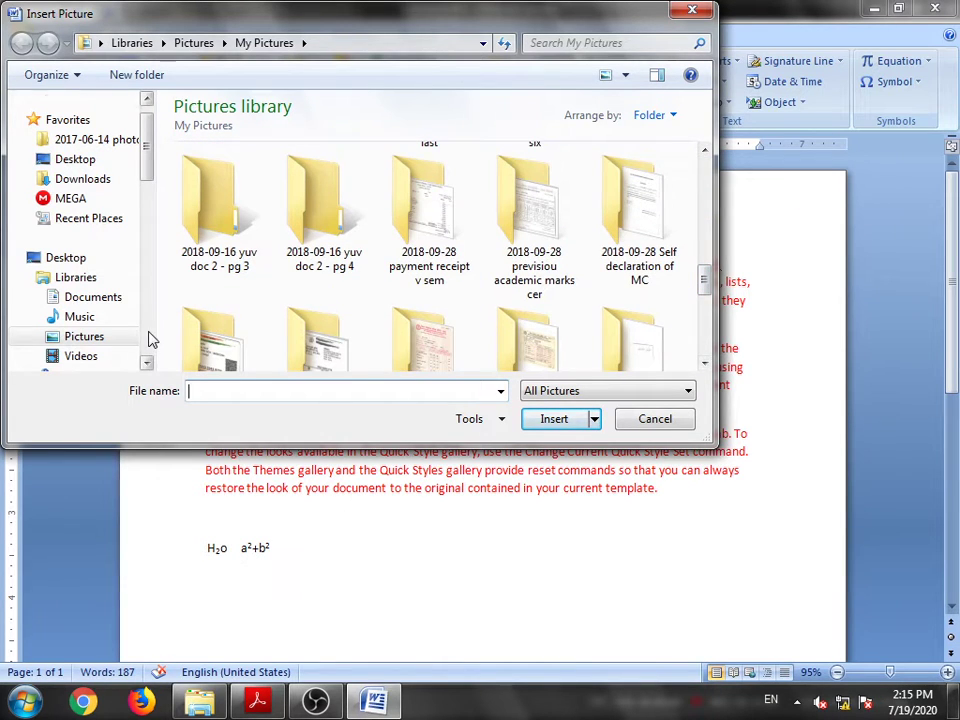
- Browse to the Saved Pictures folder inside "Redme note 5 pro" on Local Disk (D:)
scroll(149, 336, "down", 7)
scroll(145, 330, "down", 3)
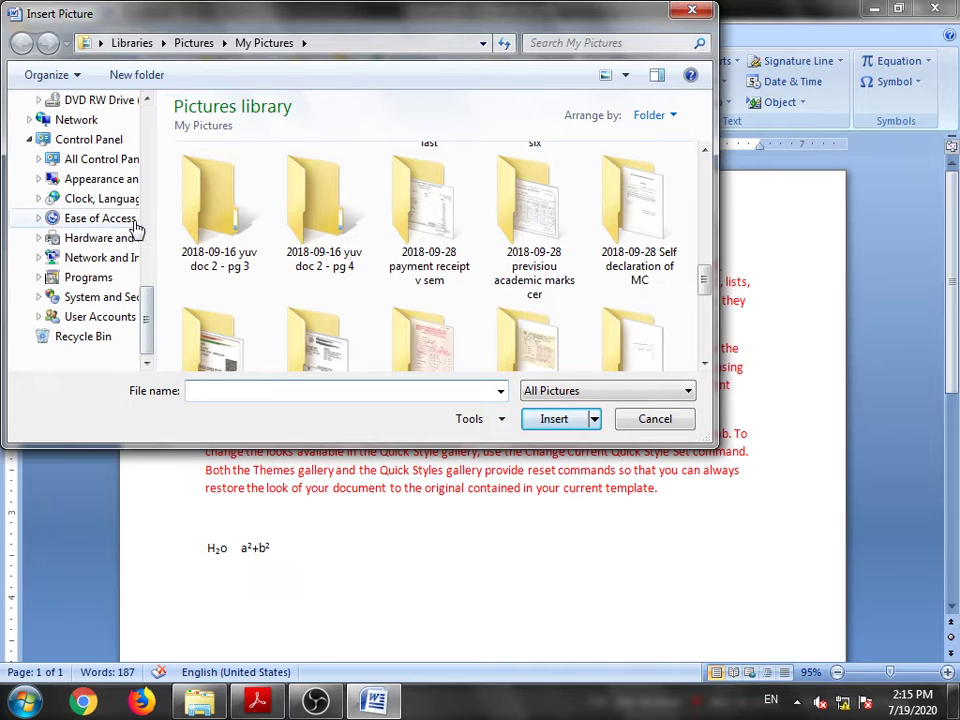
left_click(147, 100)
left_click(147, 100)
left_click(147, 100)
left_click(147, 100)
left_click(147, 100)
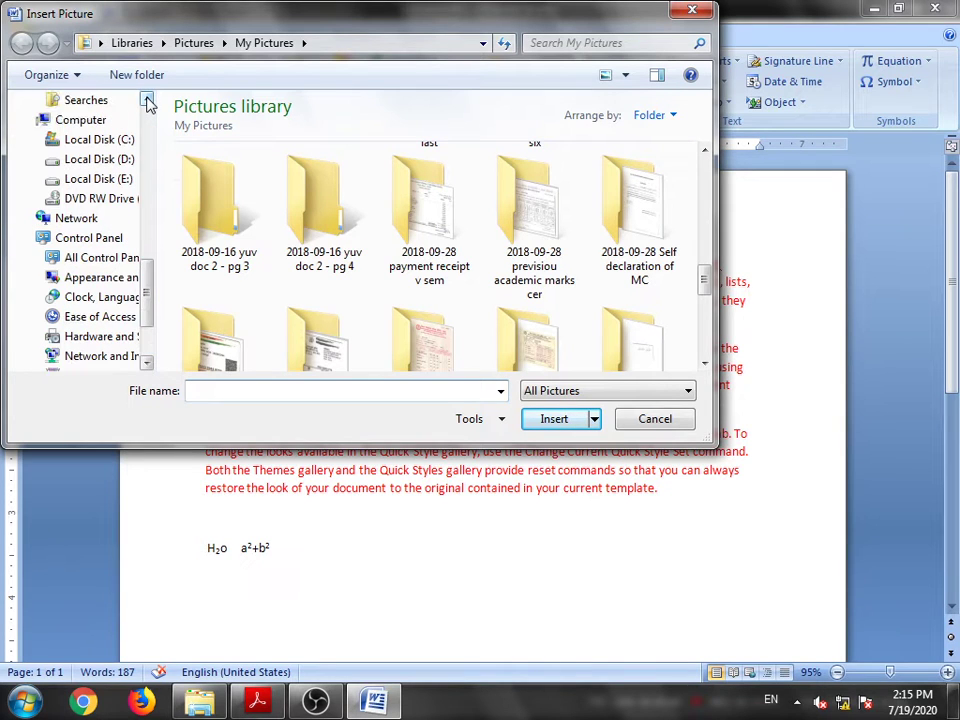
left_click(118, 160)
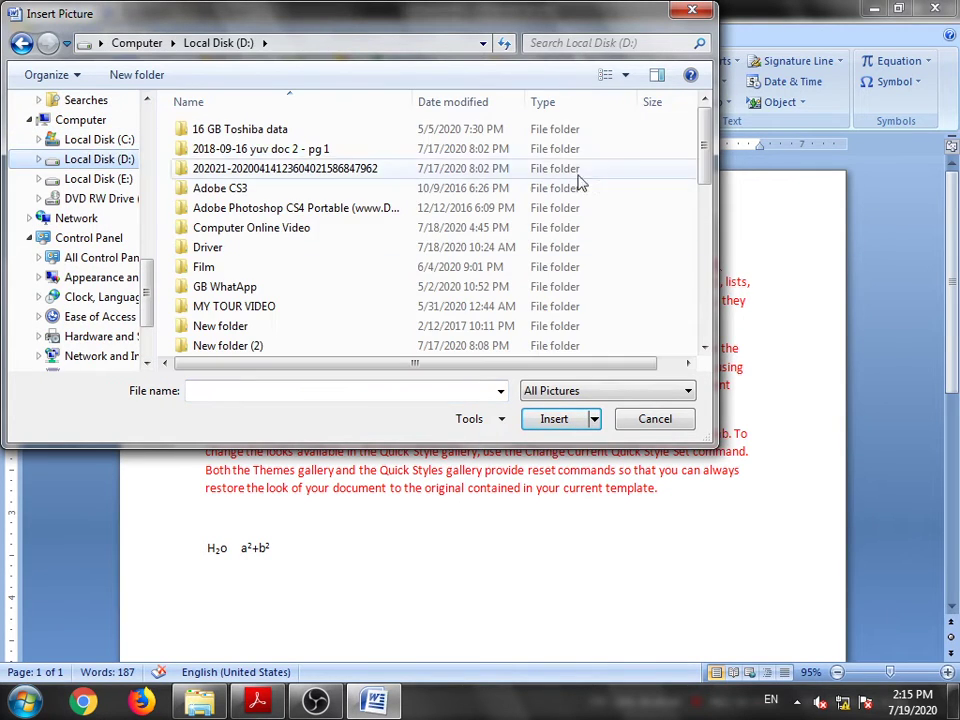
left_click_drag(711, 162, 707, 251)
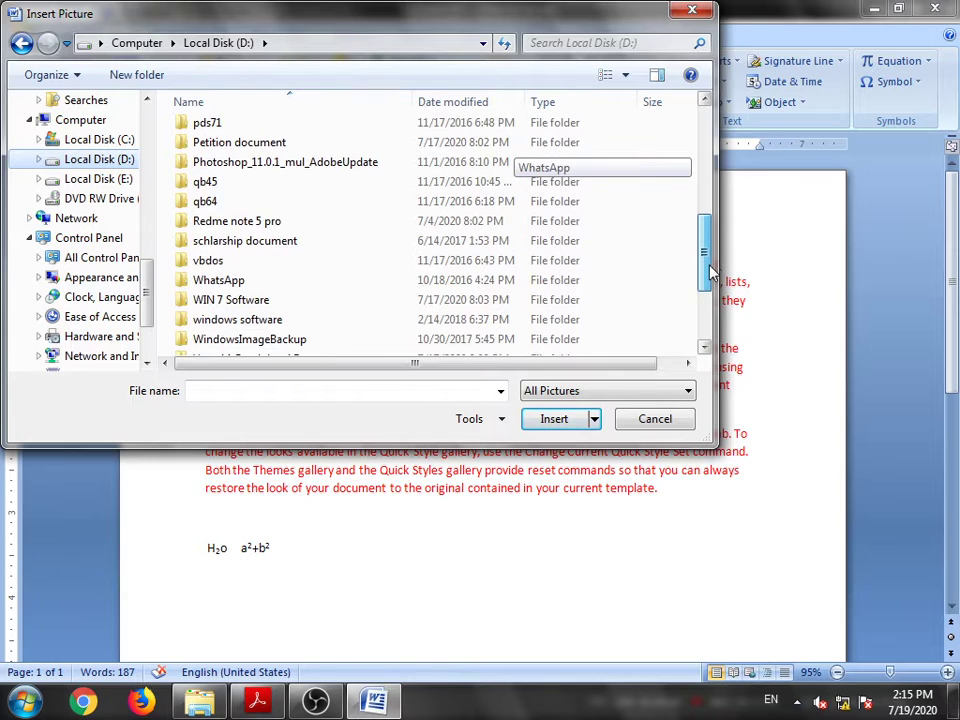
double_click(292, 231)
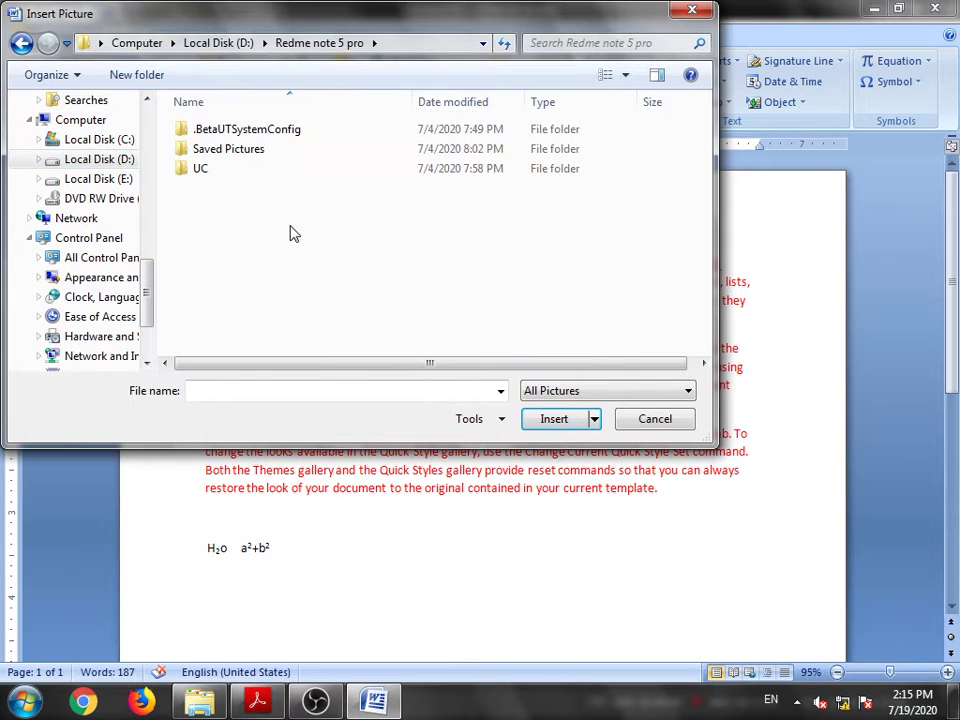
double_click(252, 151)
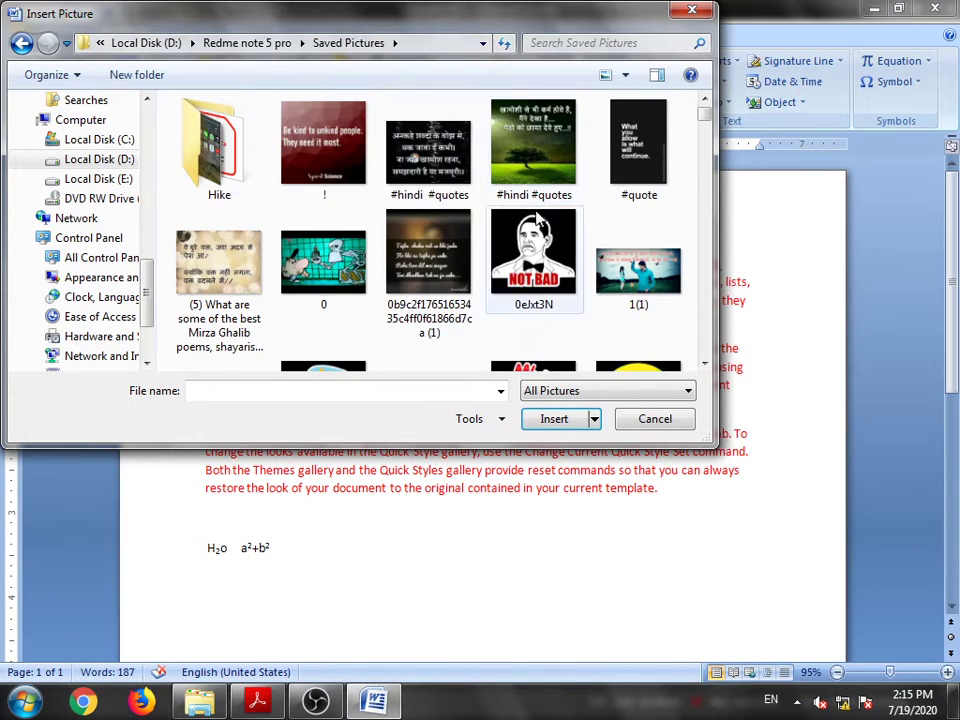
- Find the Happy Birthday balloons picture in the folder and insert it at the end of the second paragraph
scroll(536, 225, "down", 3)
scroll(588, 292, "down", 3)
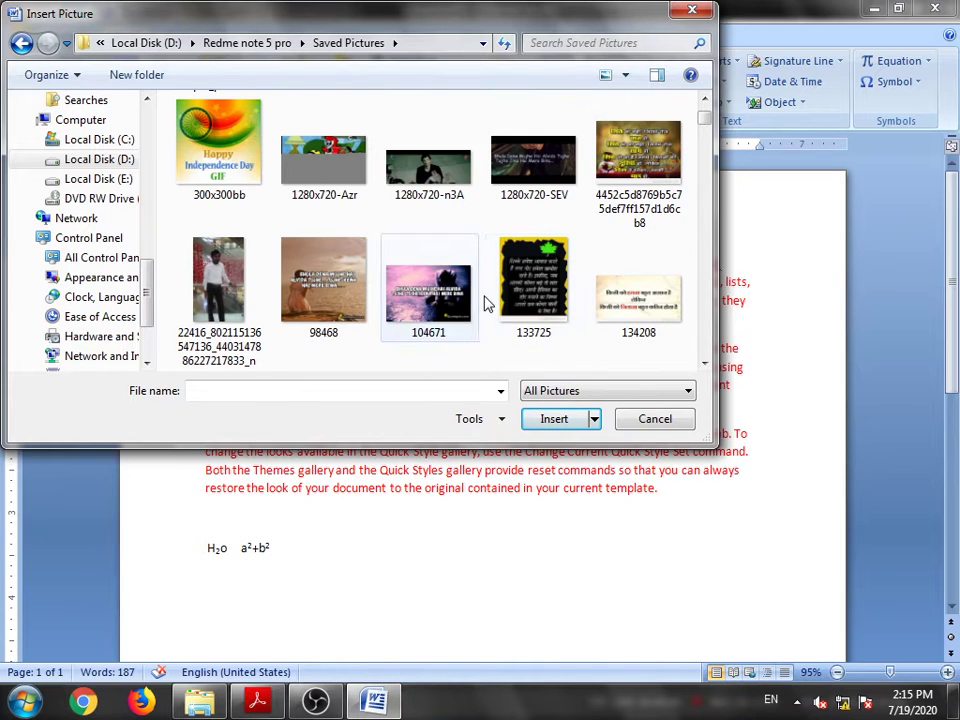
scroll(312, 268, "down", 3)
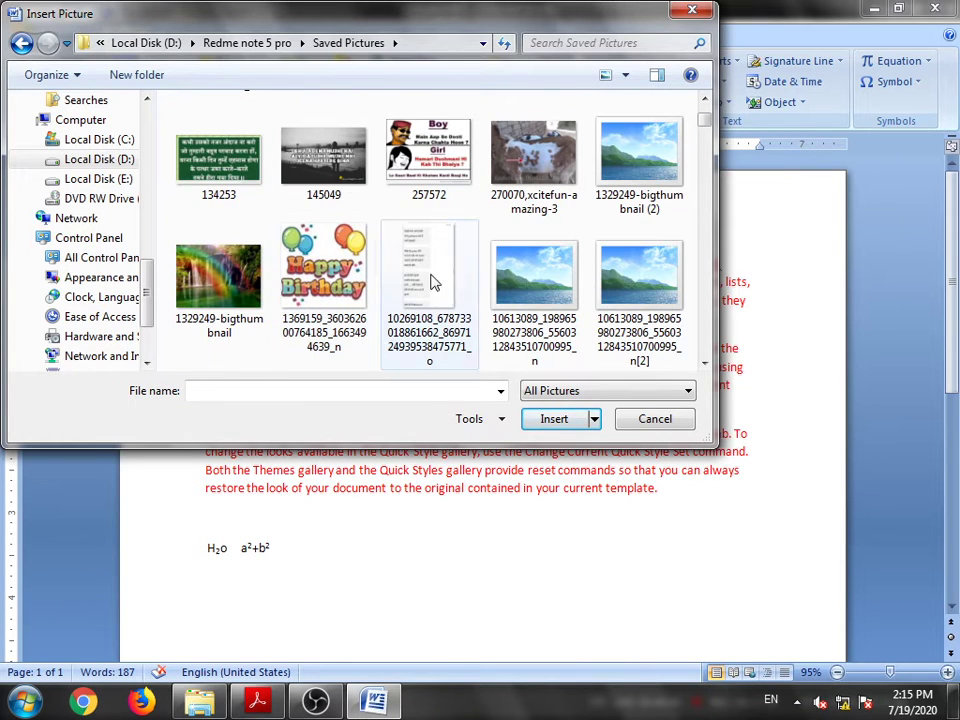
scroll(433, 279, "down", 3)
scroll(290, 245, "up", 2)
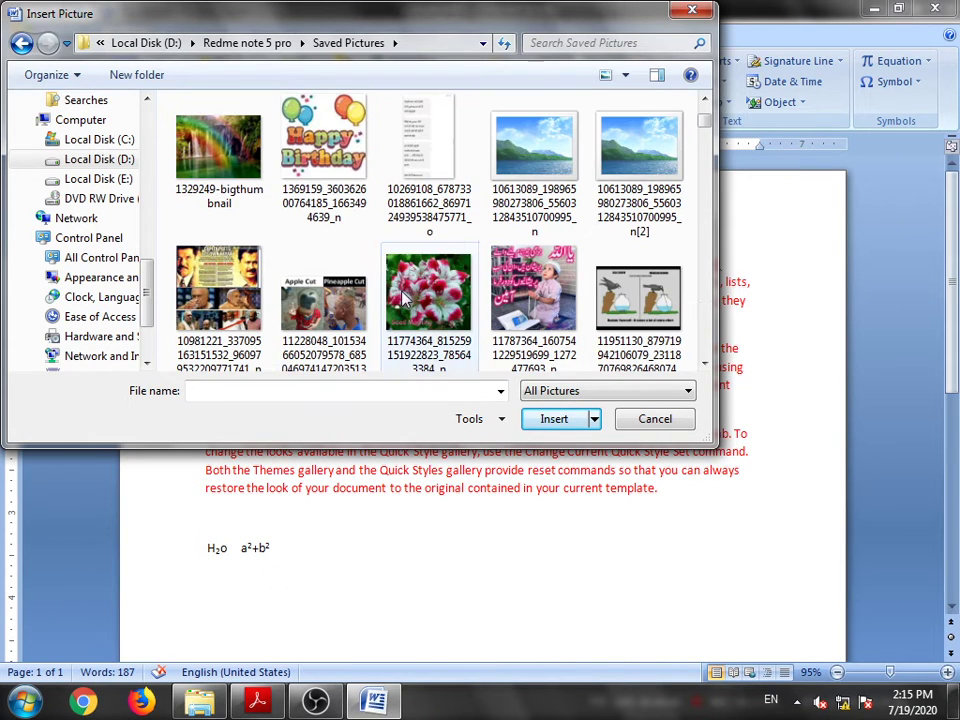
double_click(323, 130)
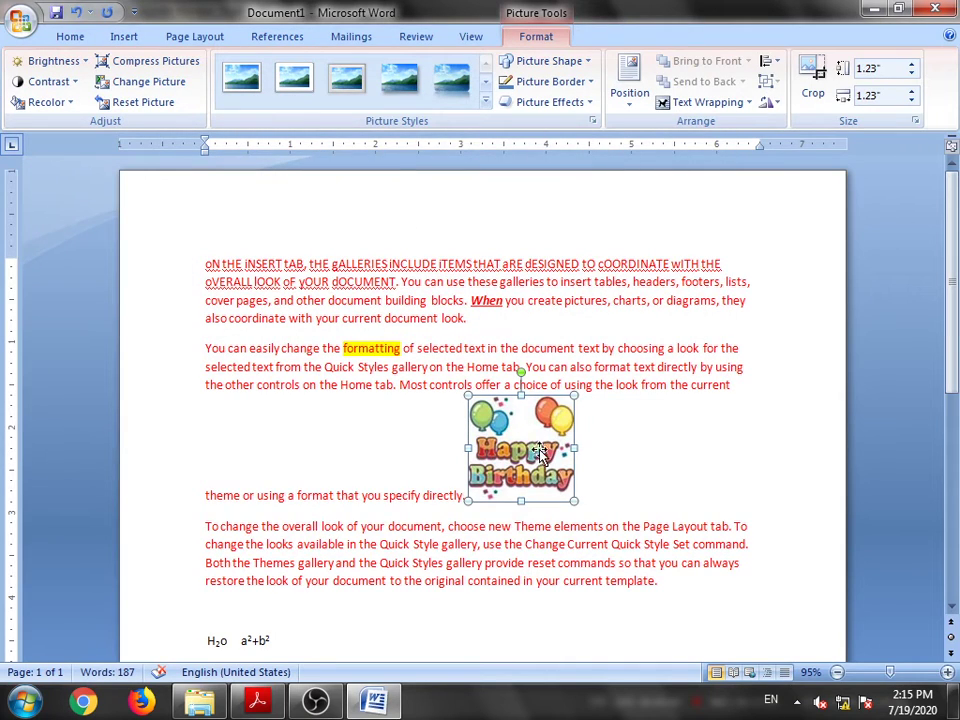
- Enlarge the Happy Birthday picture proportionally to about 2.18" by 2.18"
left_click_drag(579, 500, 656, 584)
scroll(517, 340, "down", 3)
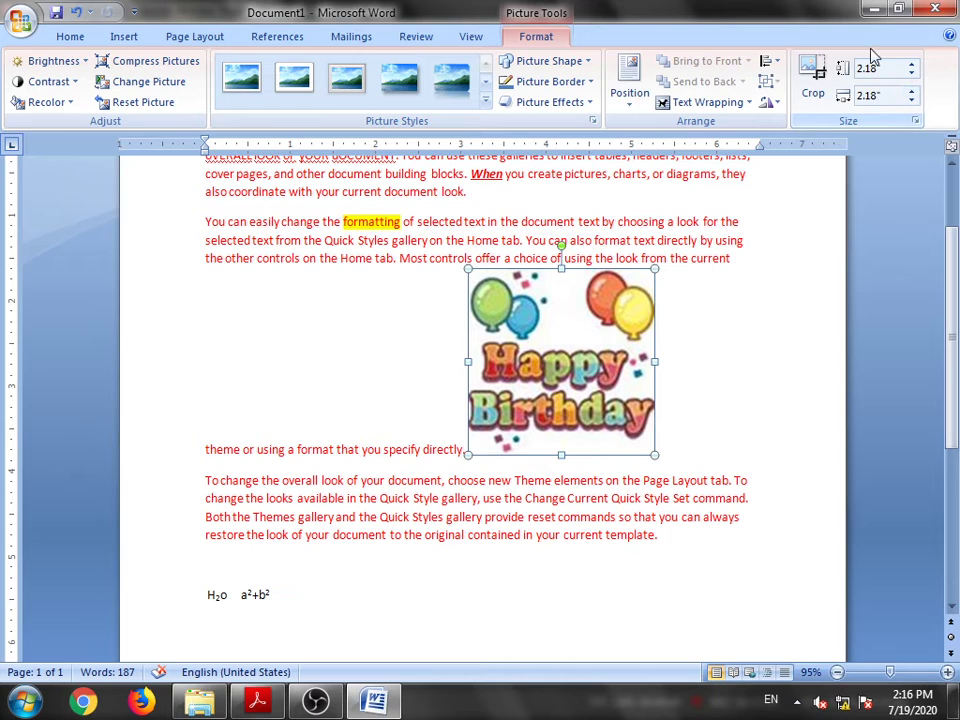
- Set the picture's text wrapping to In Front of Text and move it over the second and third paragraphs
left_click(690, 103)
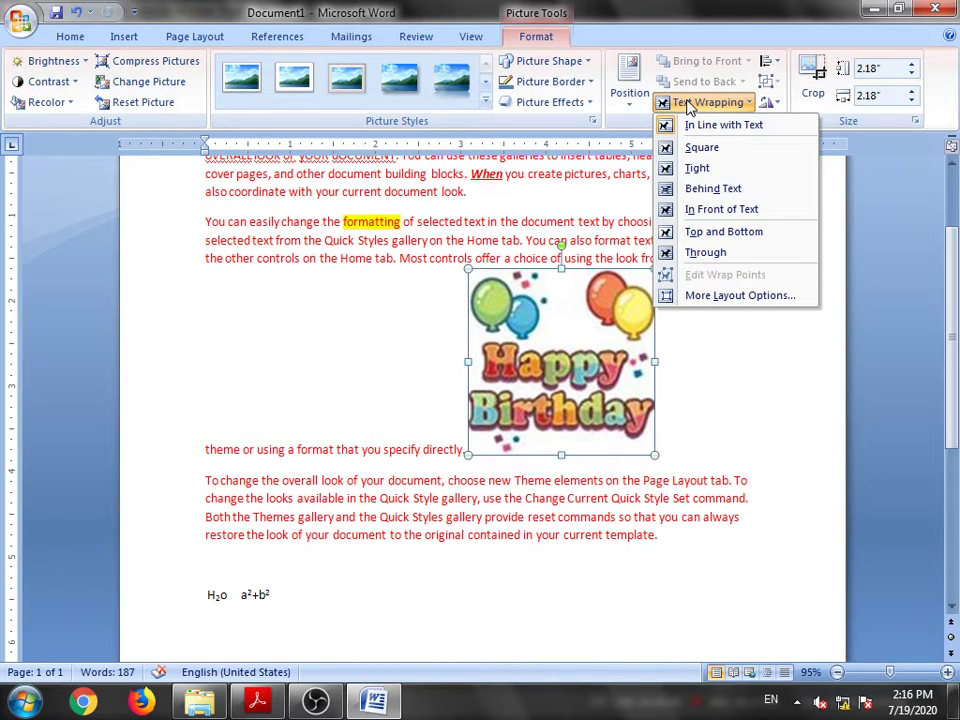
left_click(697, 217)
left_click_drag(647, 306, 563, 318)
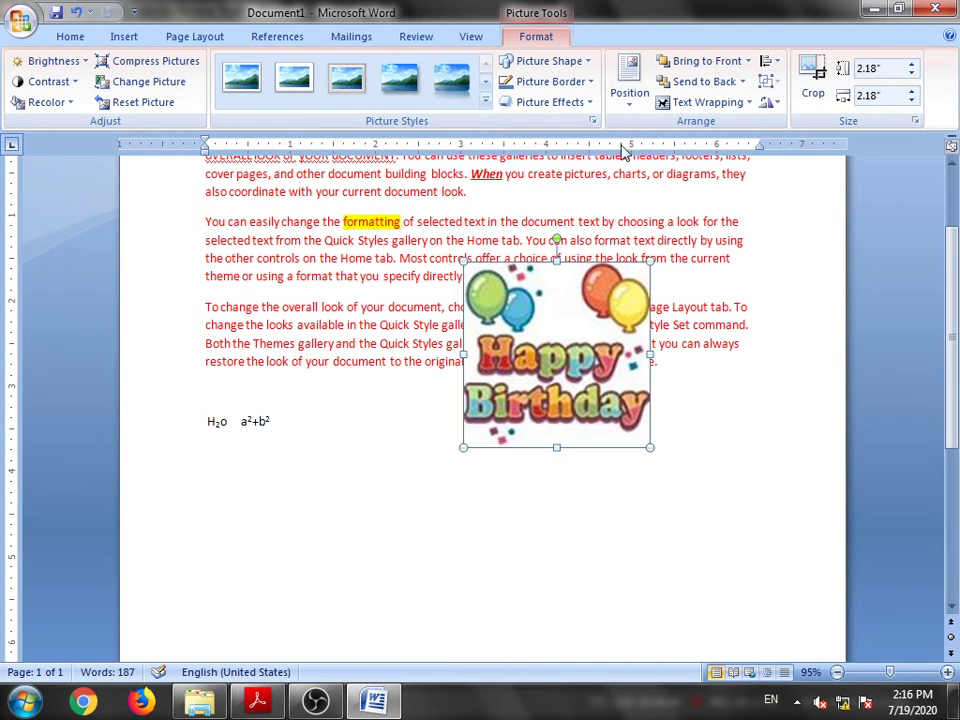
- Change the Happy Birthday picture's text wrapping to Behind Text, and after that to Square
left_click(680, 102)
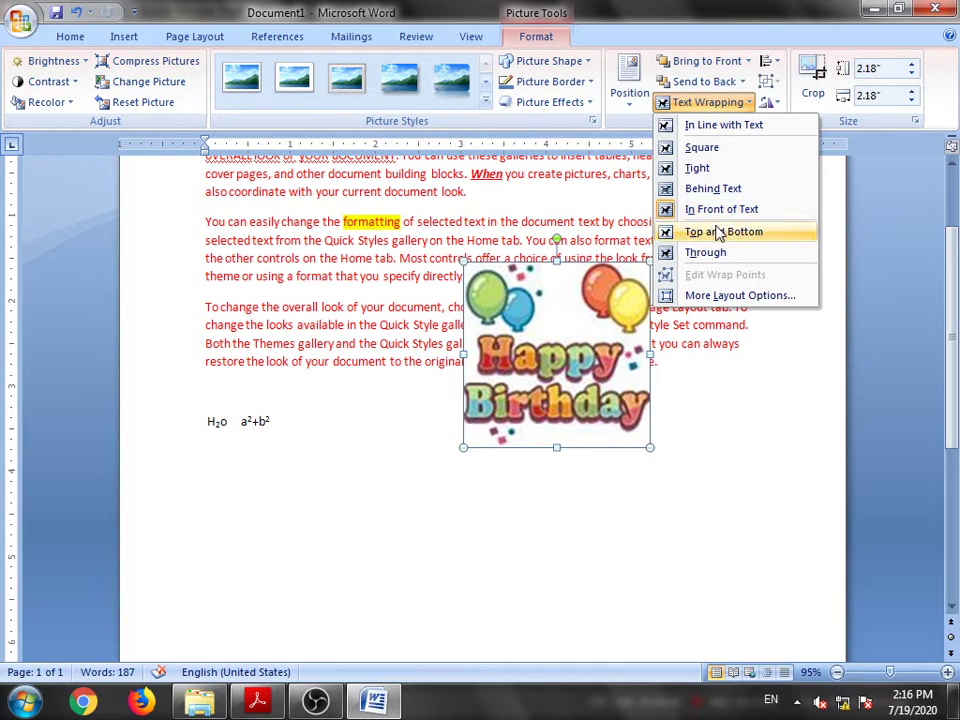
left_click(703, 193)
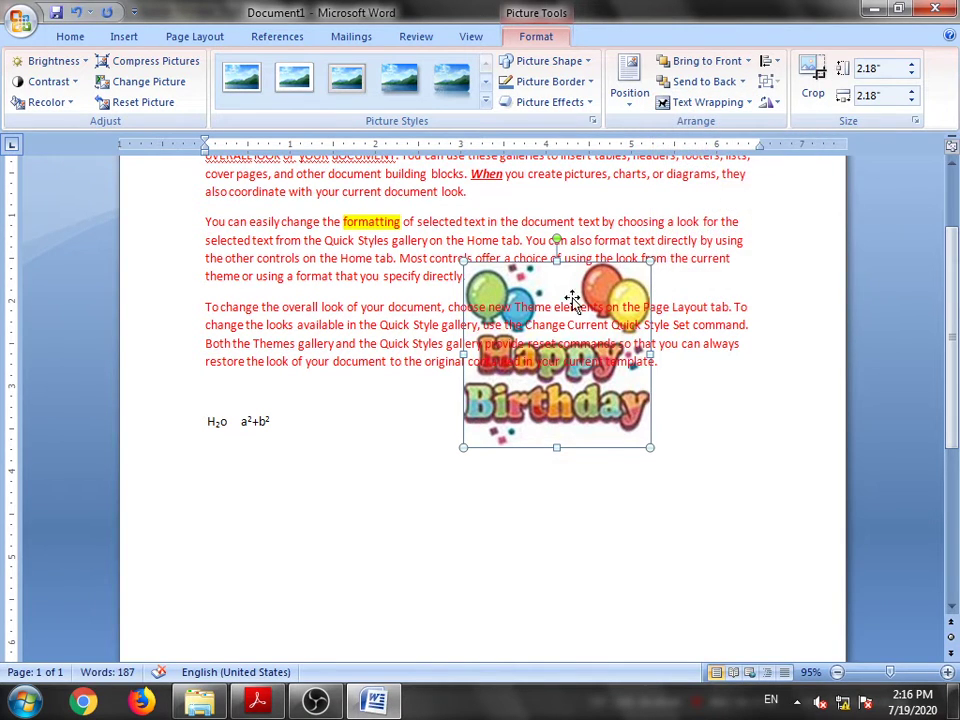
left_click(682, 104)
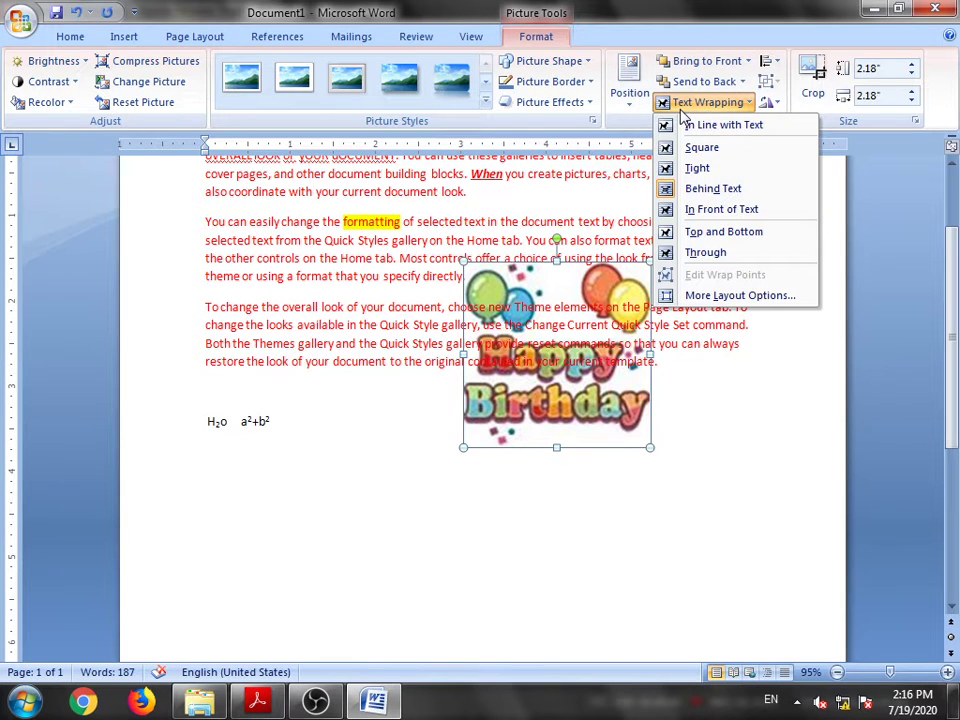
left_click(688, 148)
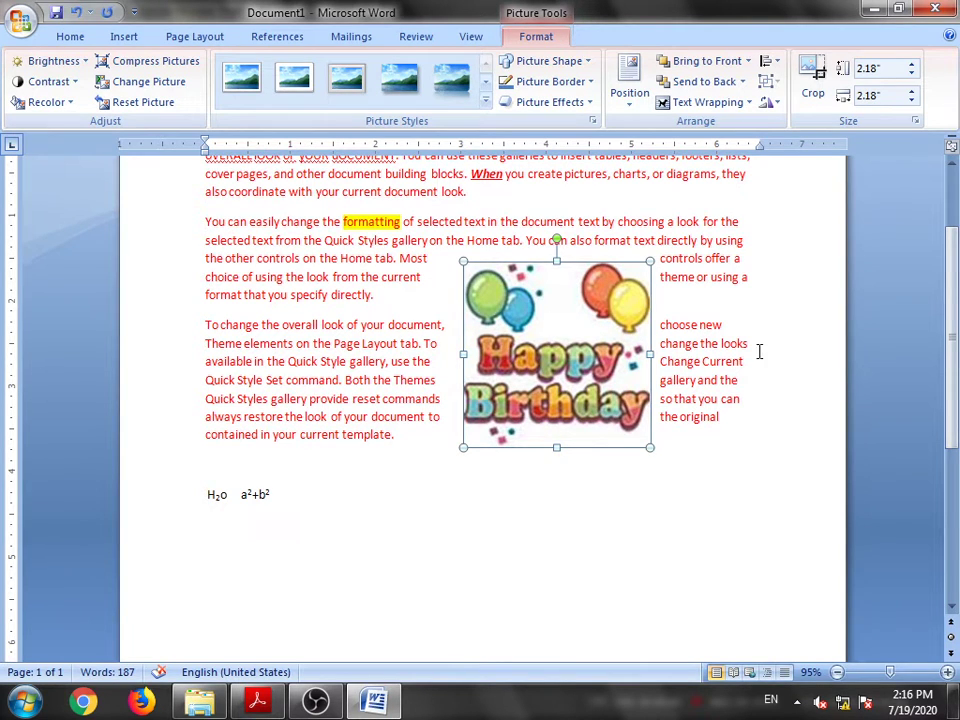
- Change the Happy Birthday picture's text wrapping to Tight, and after that to Through
left_click(695, 104)
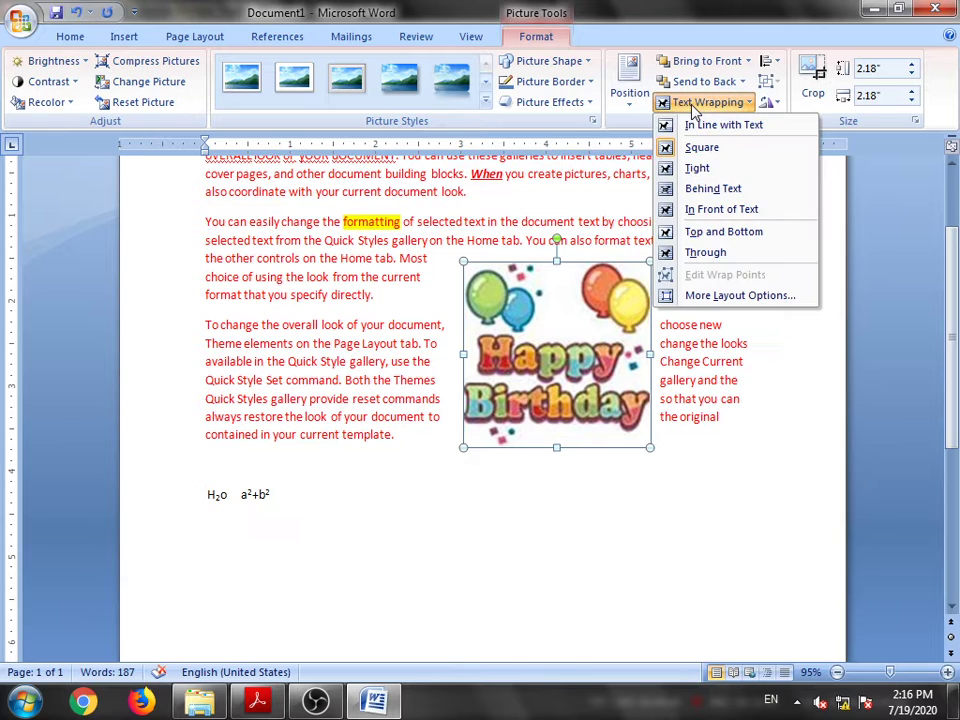
left_click(690, 169)
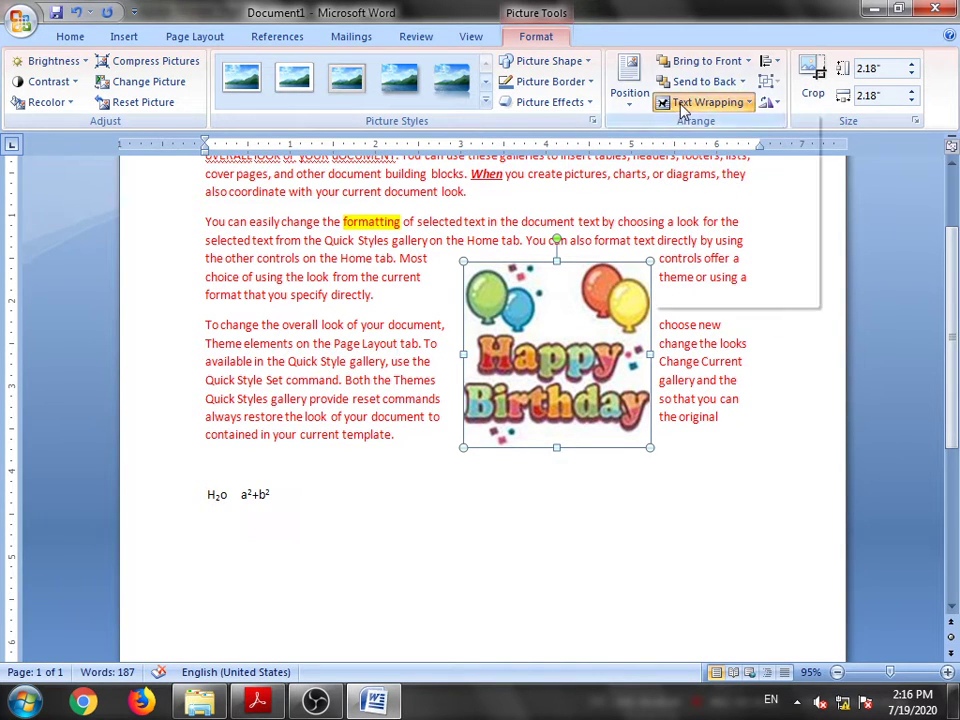
left_click(688, 102)
left_click(698, 253)
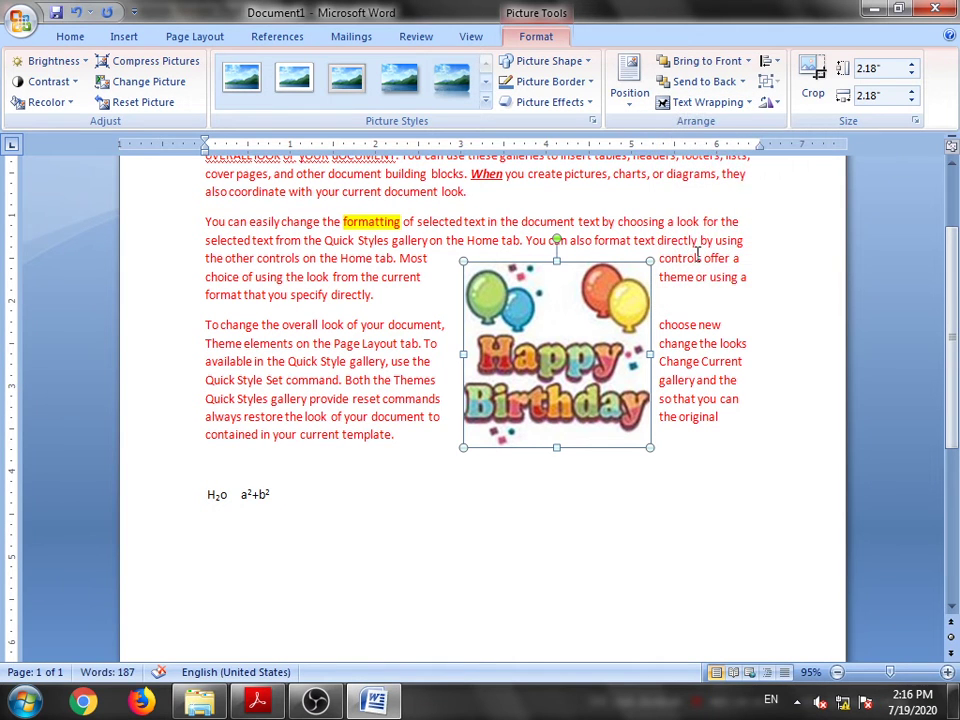
left_click(707, 102)
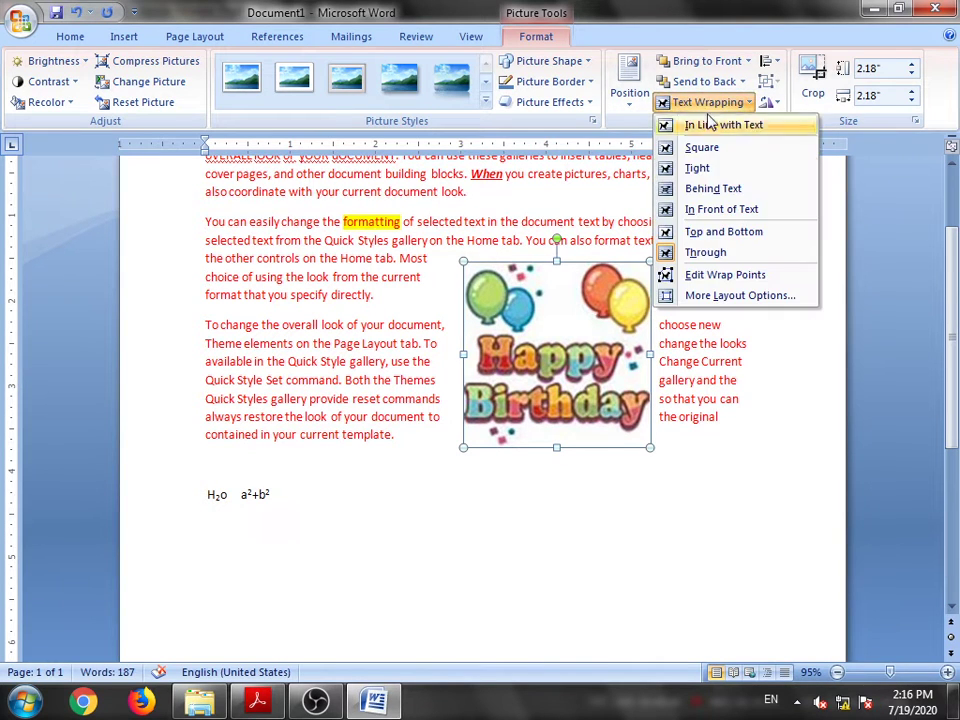
left_click(783, 357)
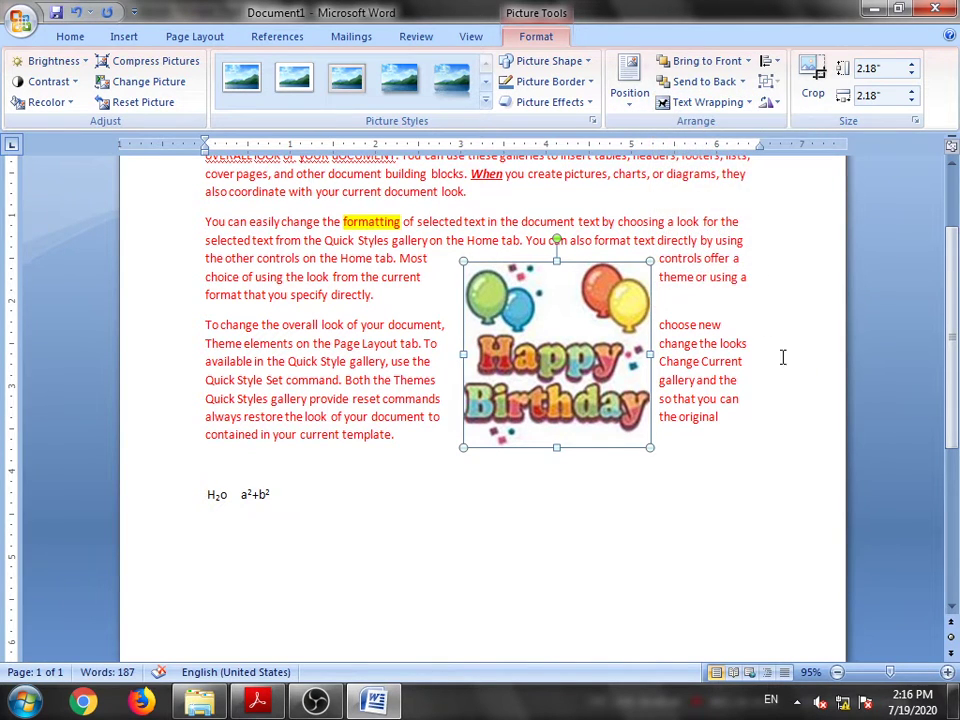
- Rotate the Happy Birthday picture right 90° and flip it horizontally
left_click(767, 102)
left_click(800, 130)
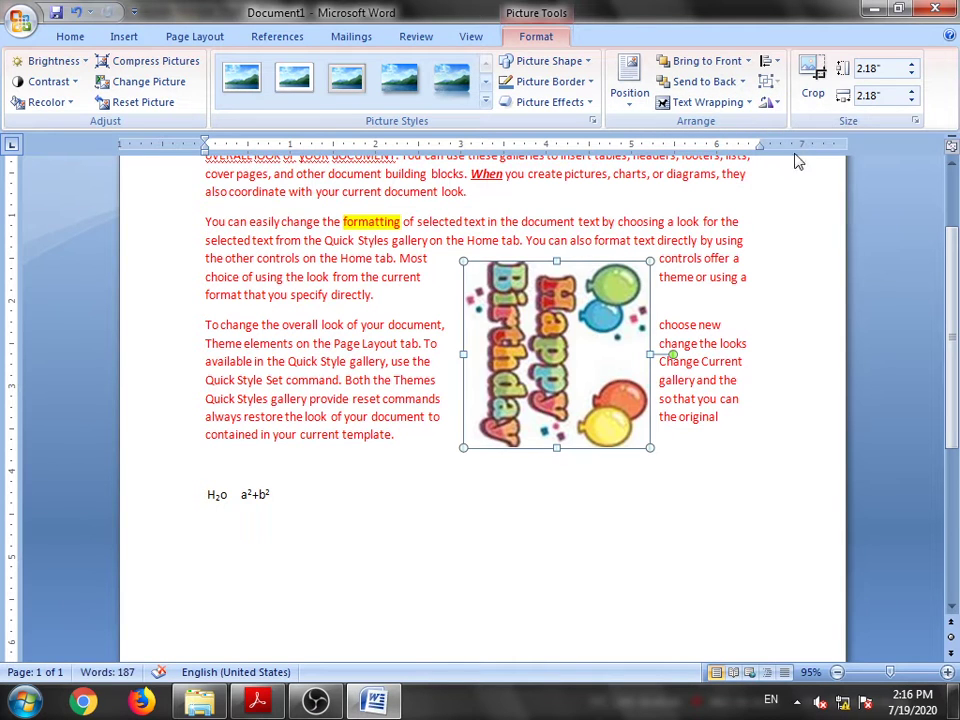
left_click(767, 102)
left_click(799, 194)
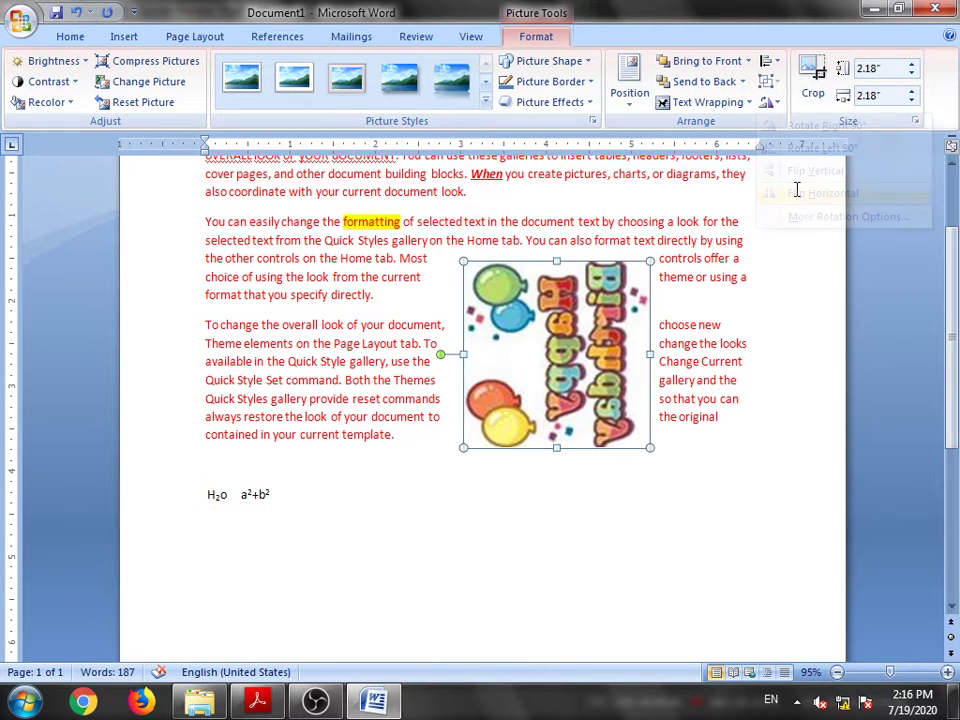
- Try the Happy Birthday picture in the top centre, top left and bottom right page positions with text wrapping
left_click(645, 100)
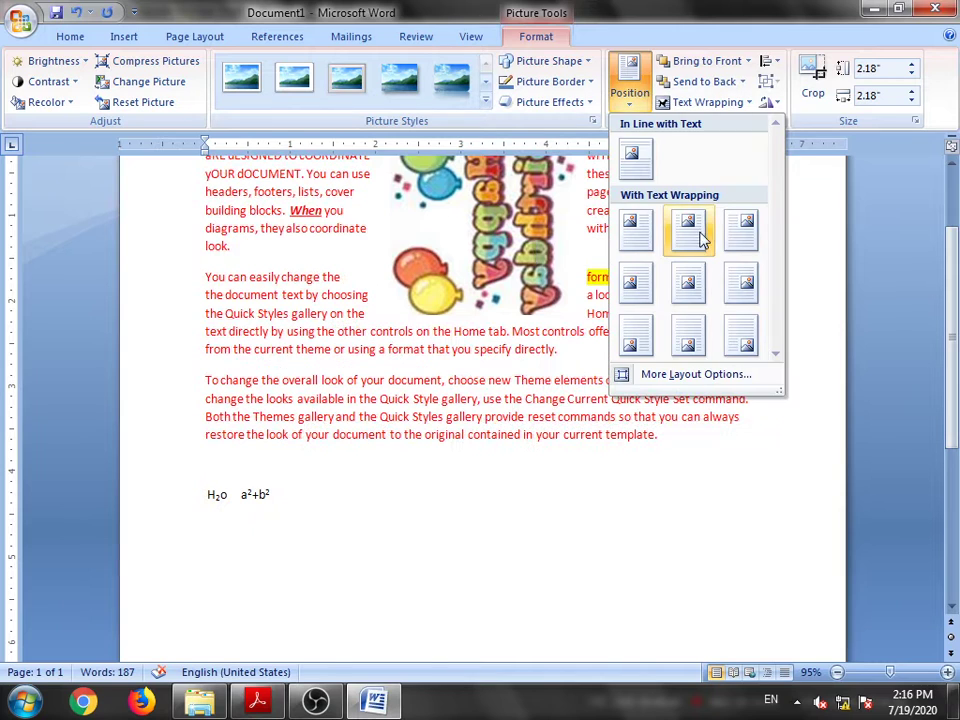
left_click(688, 229)
left_click(630, 92)
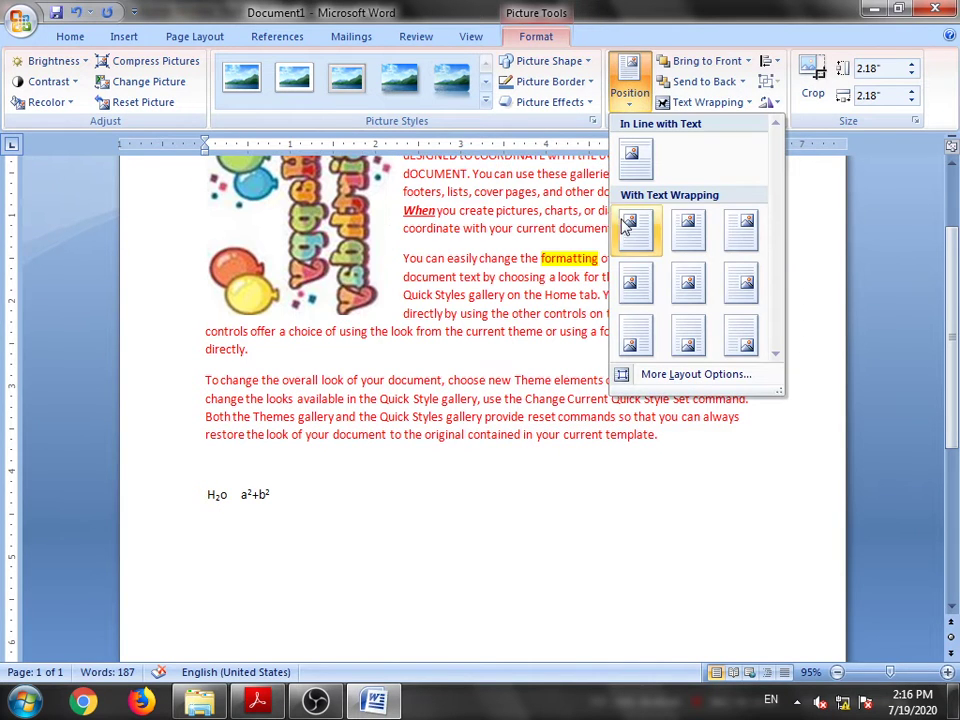
left_click(630, 225)
left_click(626, 95)
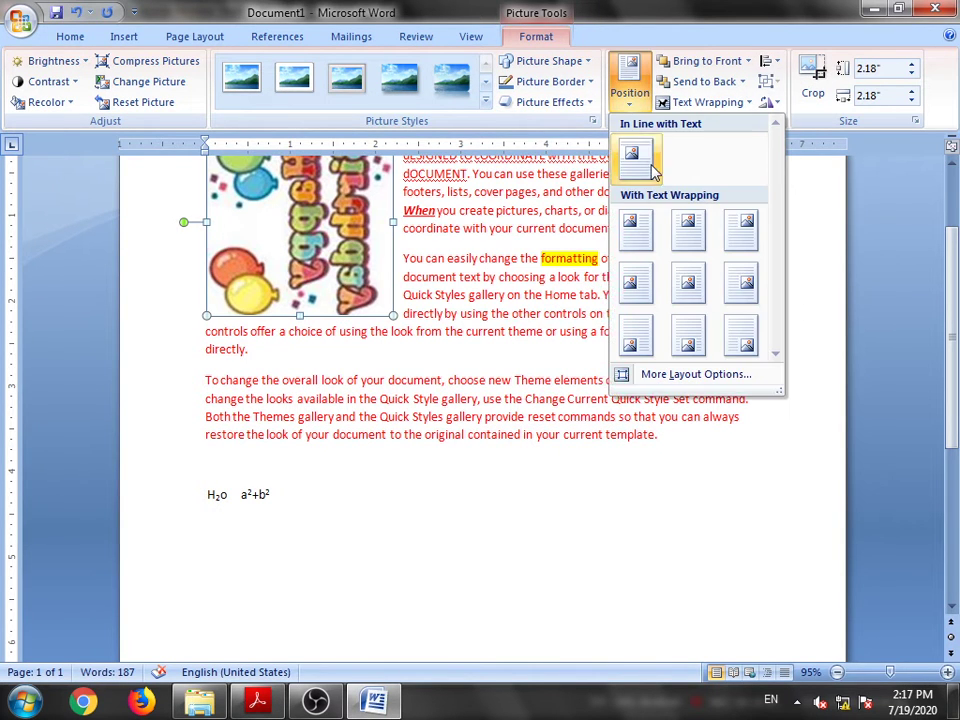
left_click(741, 341)
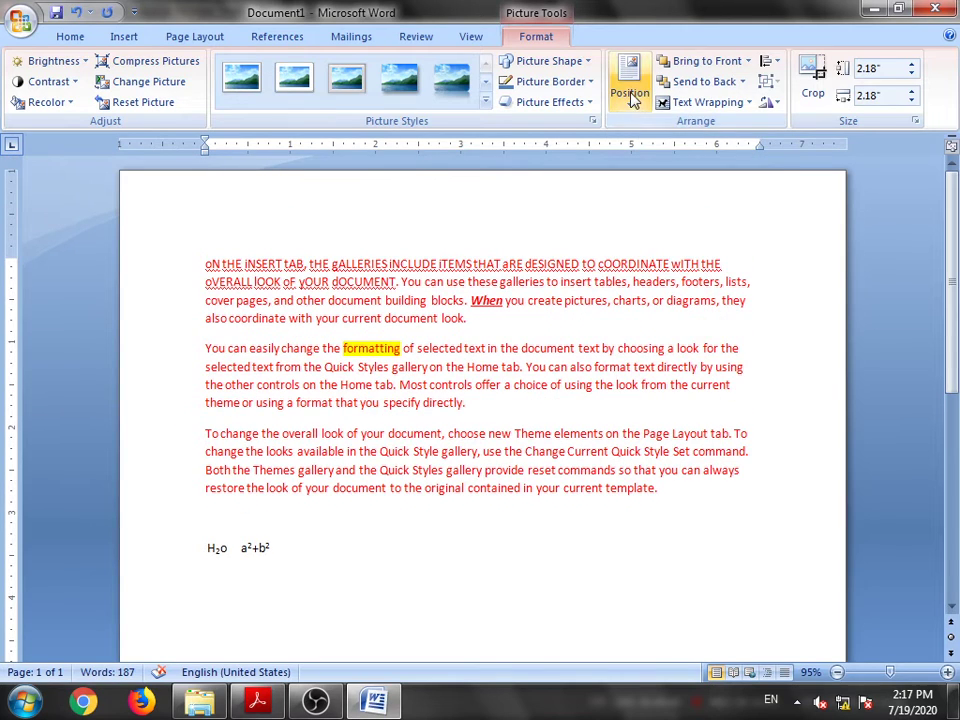
- Position the Happy Birthday picture in the middle centre of the page with text wrapping
left_click(628, 90)
left_click(688, 280)
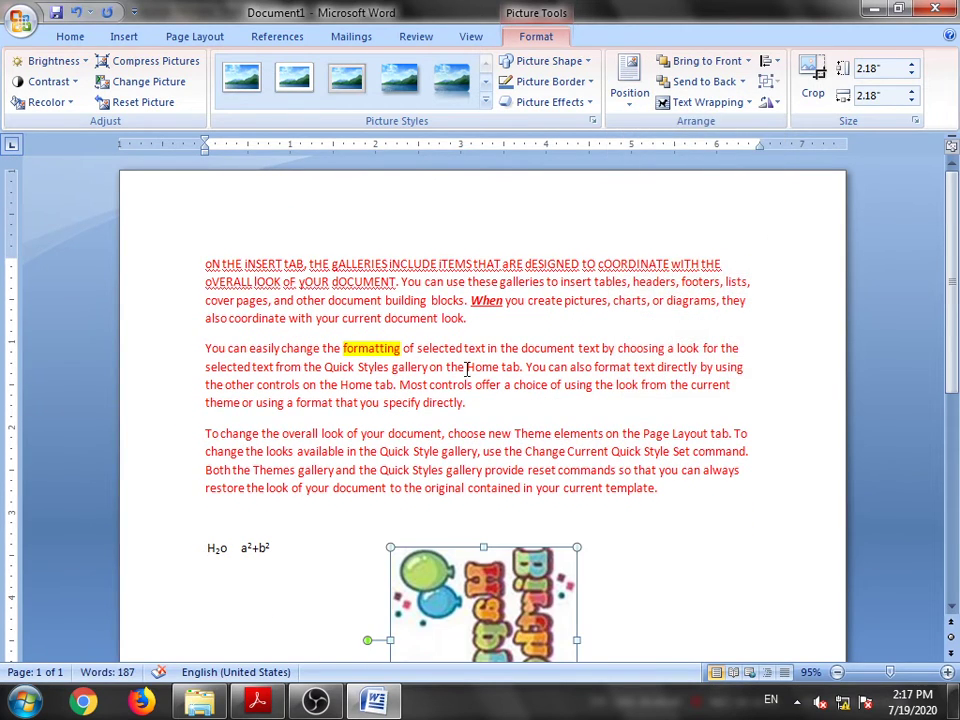
scroll(469, 444, "down", 2)
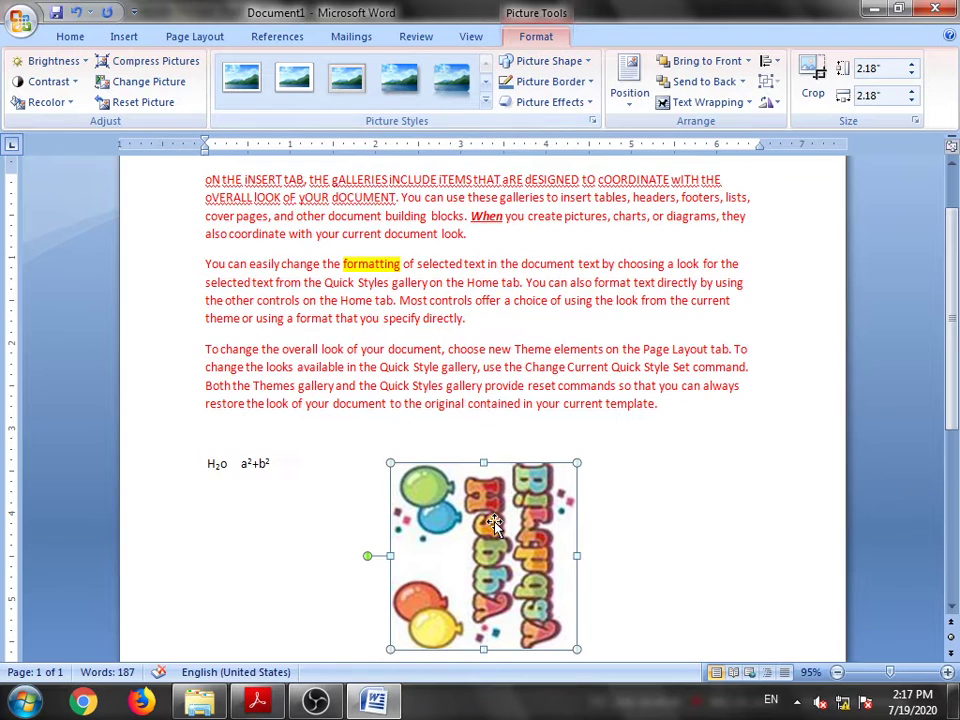
scroll(370, 391, "down", 3)
- Rotate the Happy Birthday picture right 90° and back left 90°
left_click(769, 106)
left_click(768, 106)
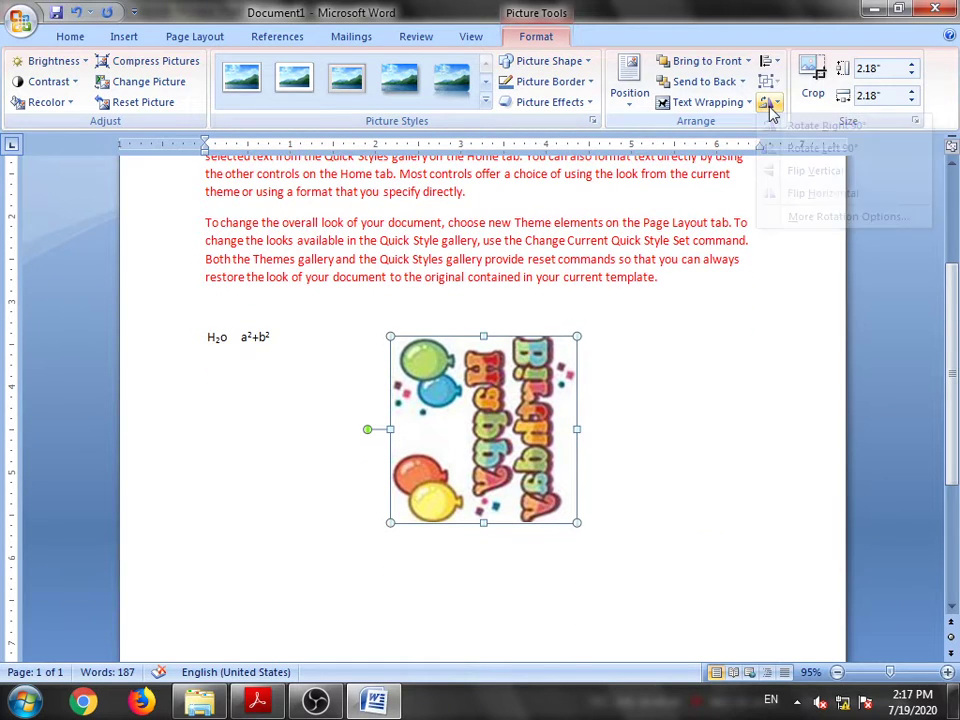
left_click(768, 106)
left_click(808, 130)
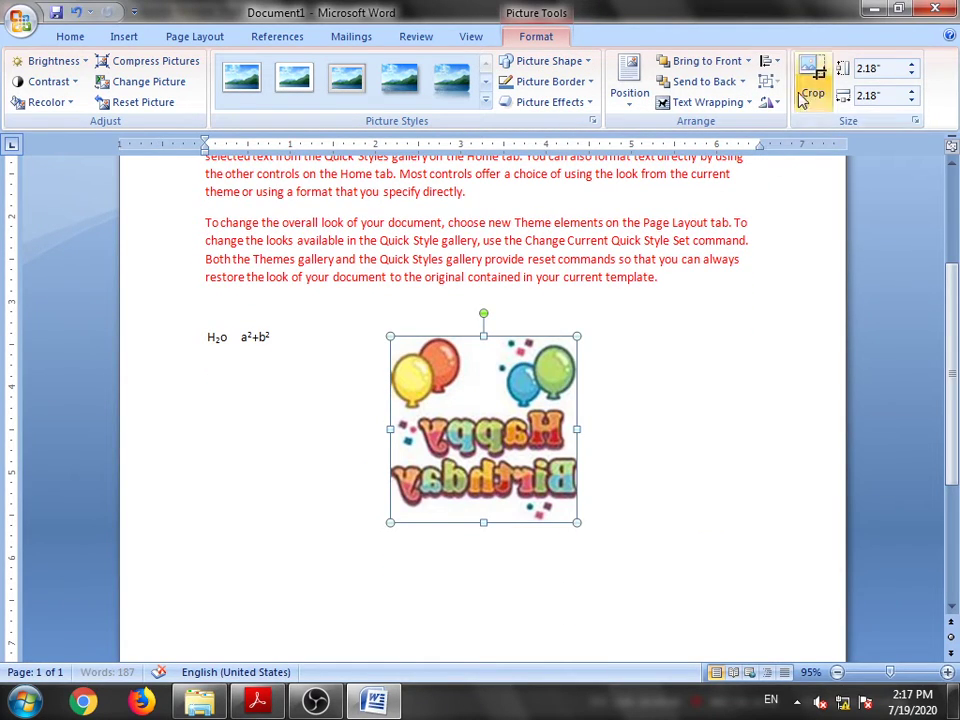
left_click(768, 107)
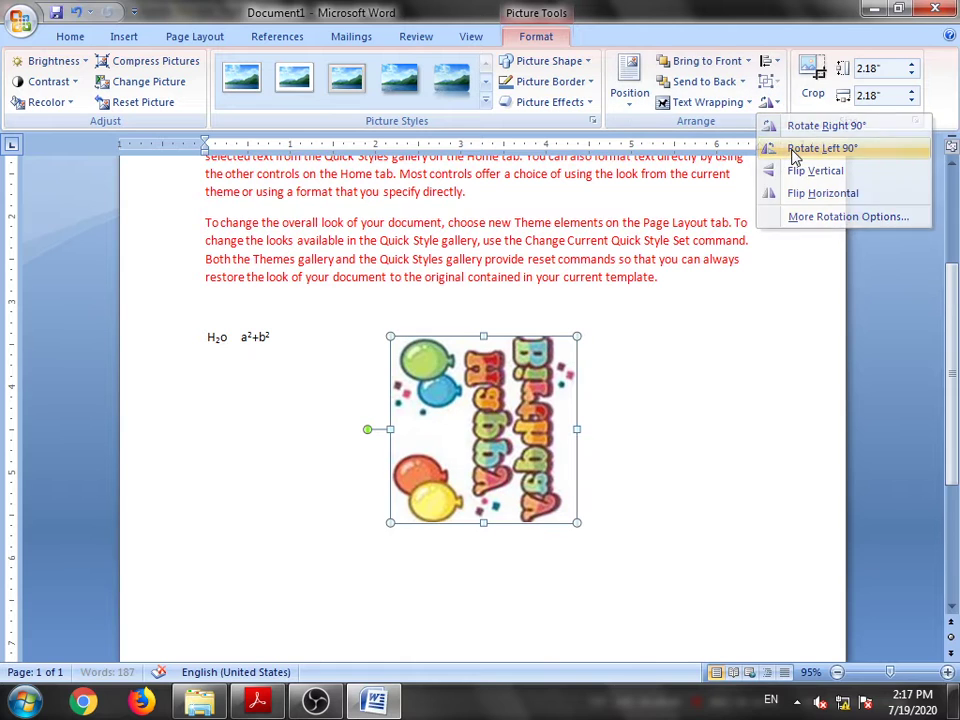
left_click(800, 148)
- Flip the Happy Birthday picture horizontally and rotate it left 90° so it stands upright
left_click(769, 107)
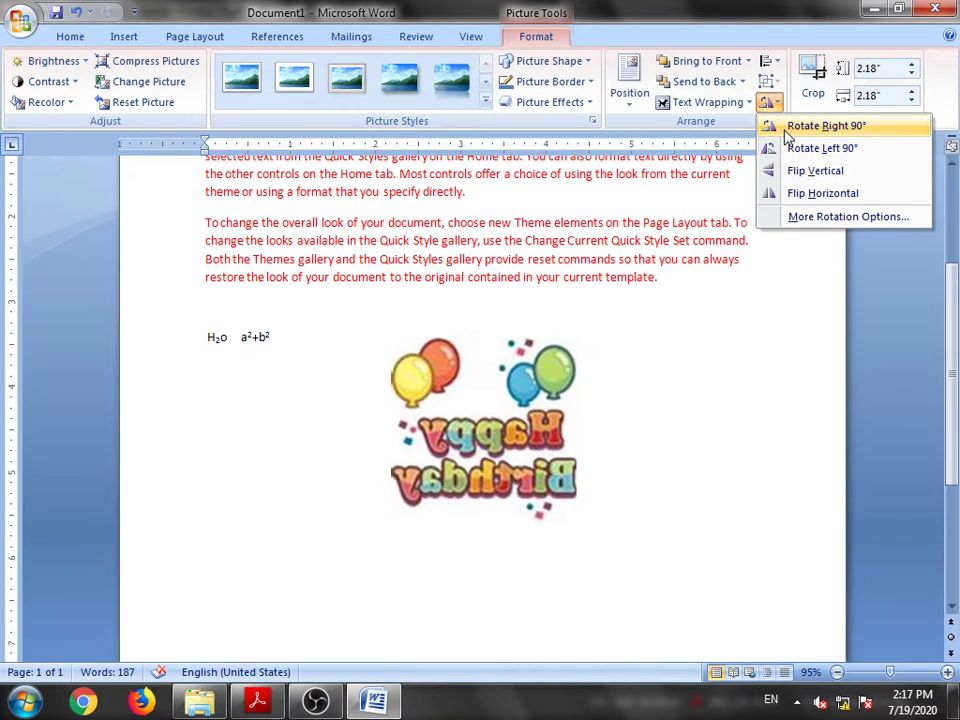
left_click(808, 195)
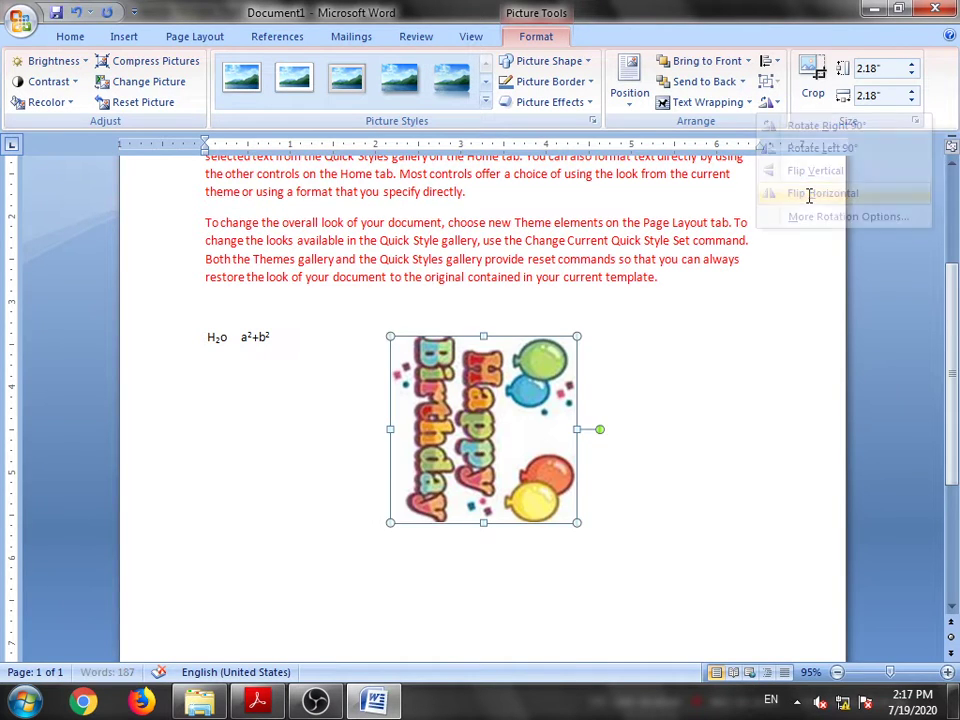
left_click(770, 103)
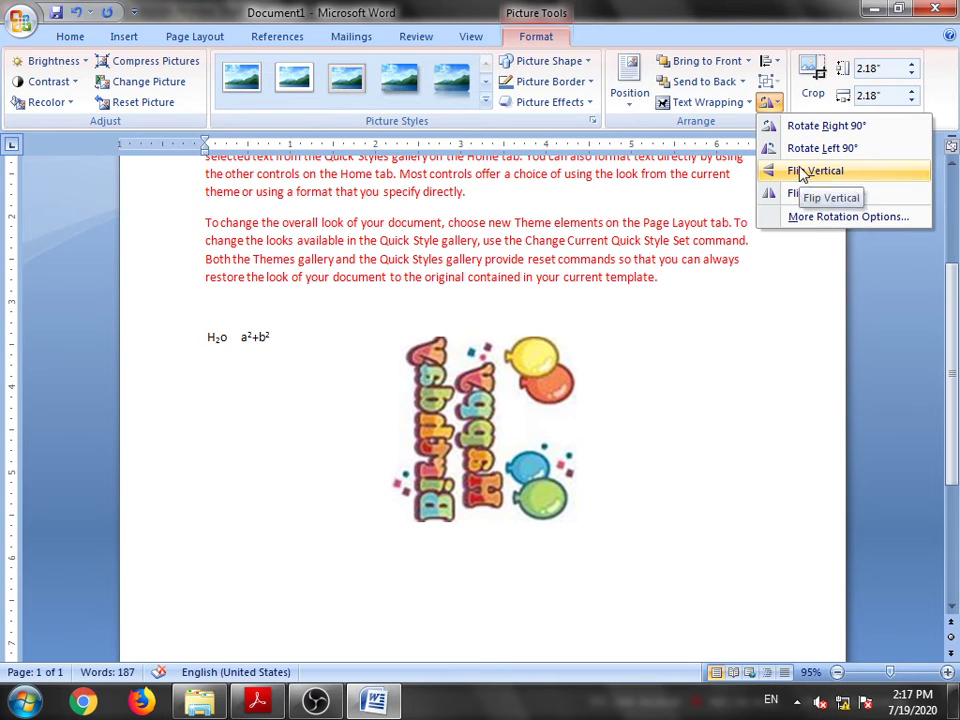
left_click(664, 424)
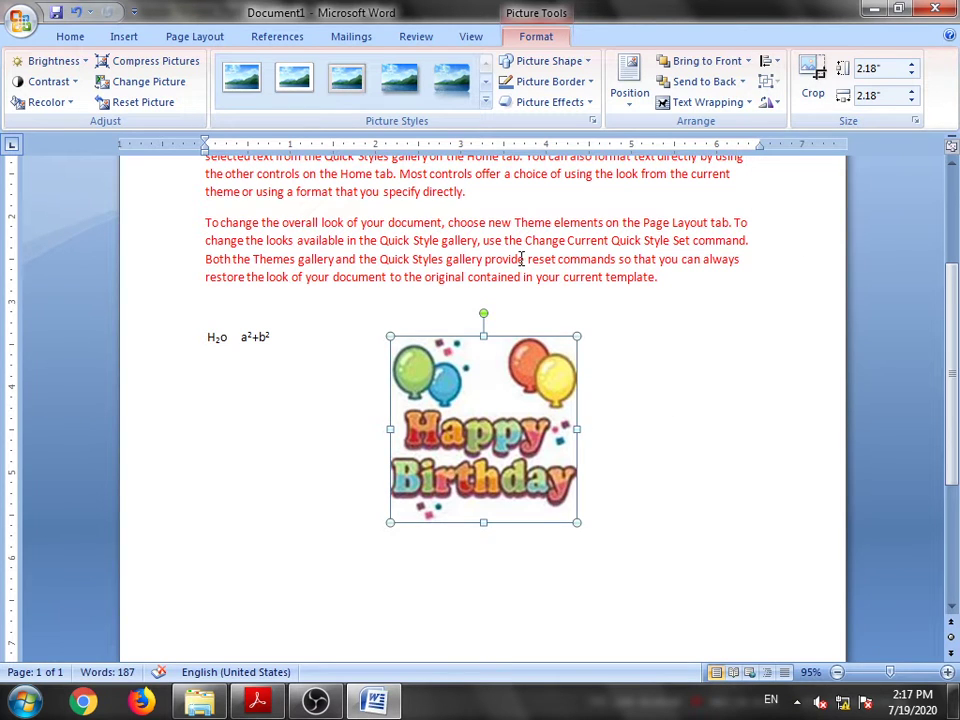
- Change the picture's shape to the flowchart parallelogram, to the smiley face, and finally to the pentagon block arrow
left_click(555, 62)
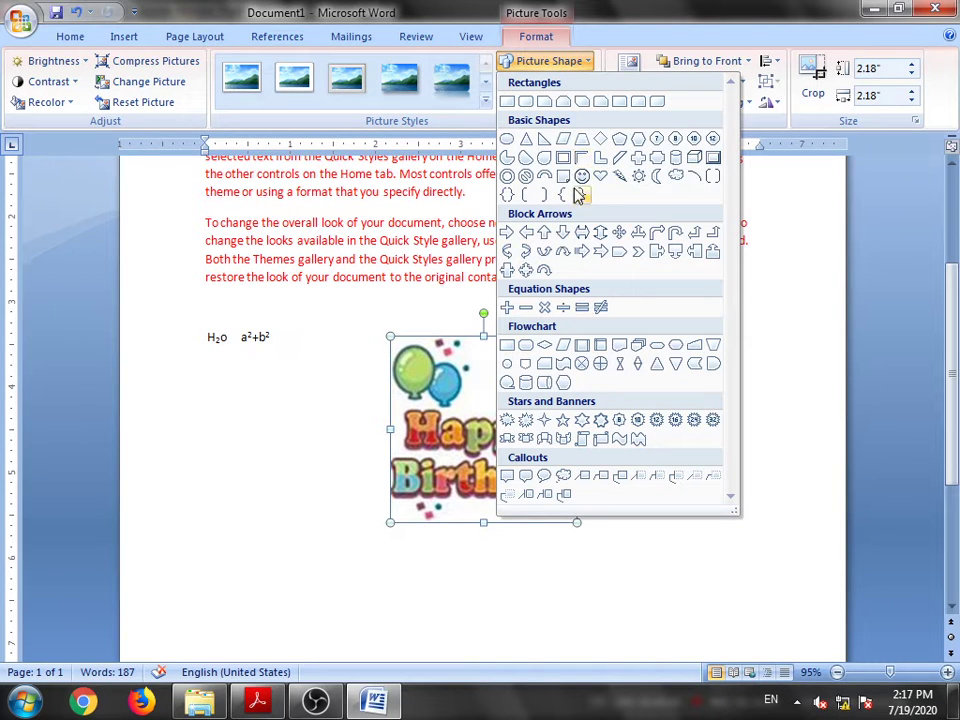
left_click(562, 345)
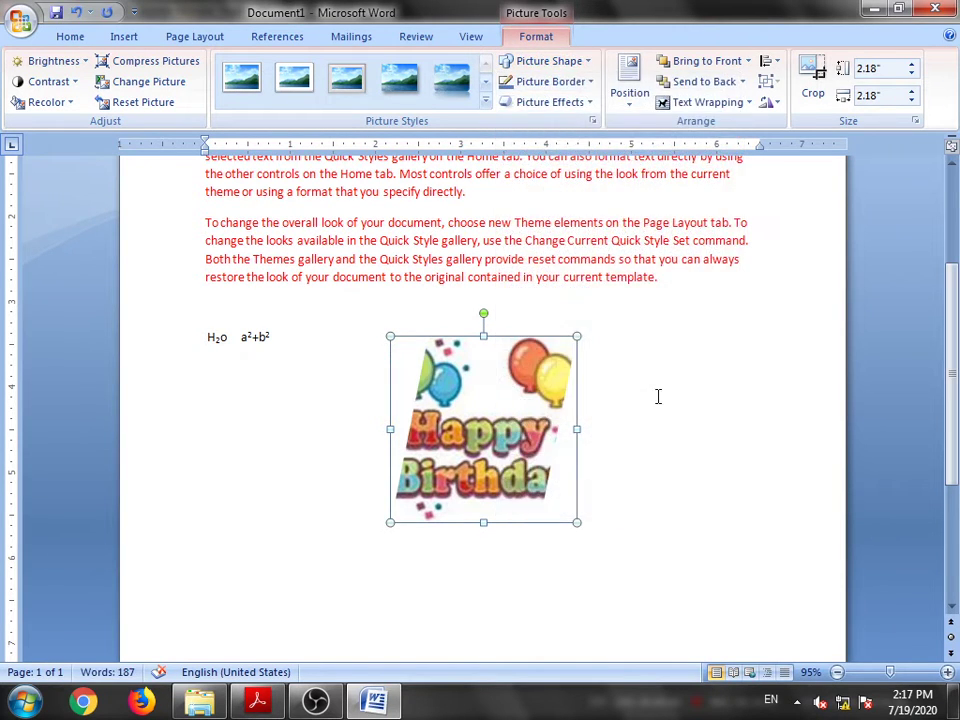
left_click(536, 61)
left_click(580, 178)
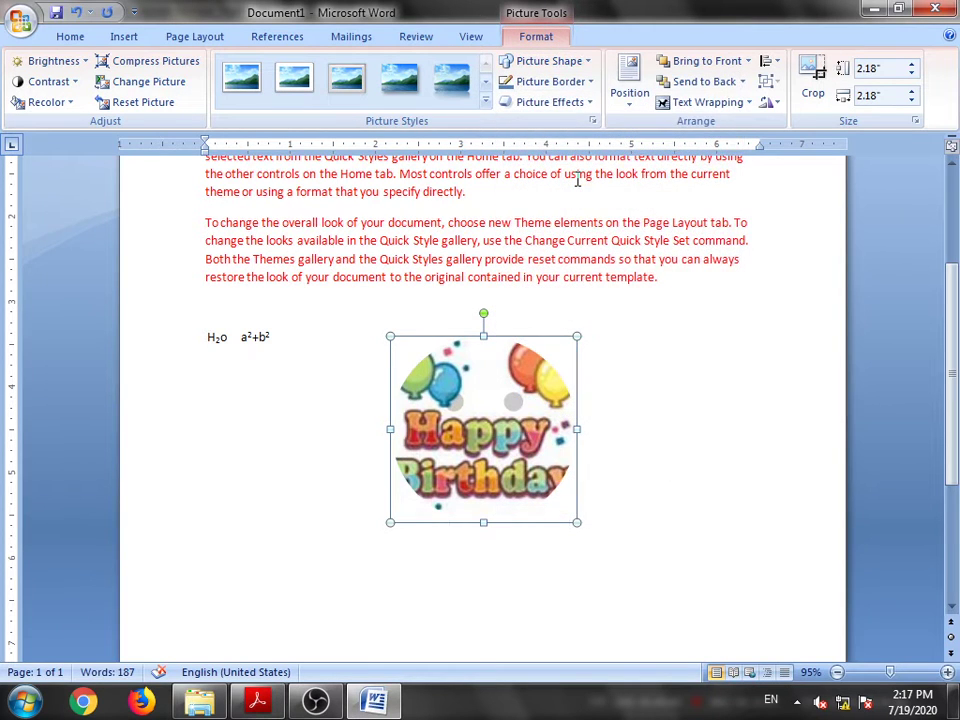
left_click(525, 61)
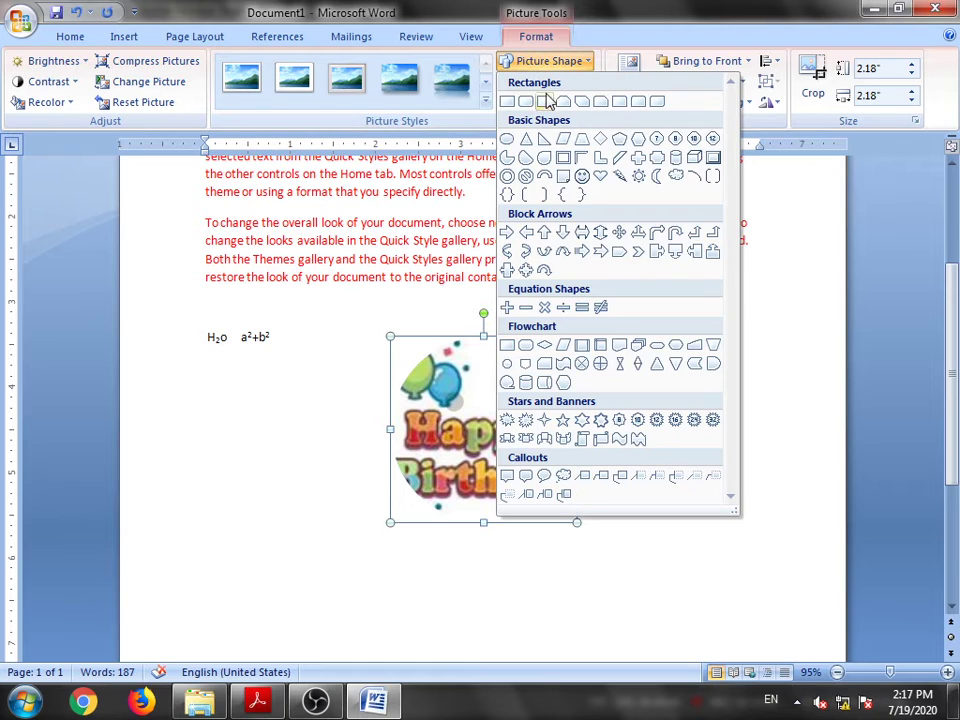
left_click(621, 251)
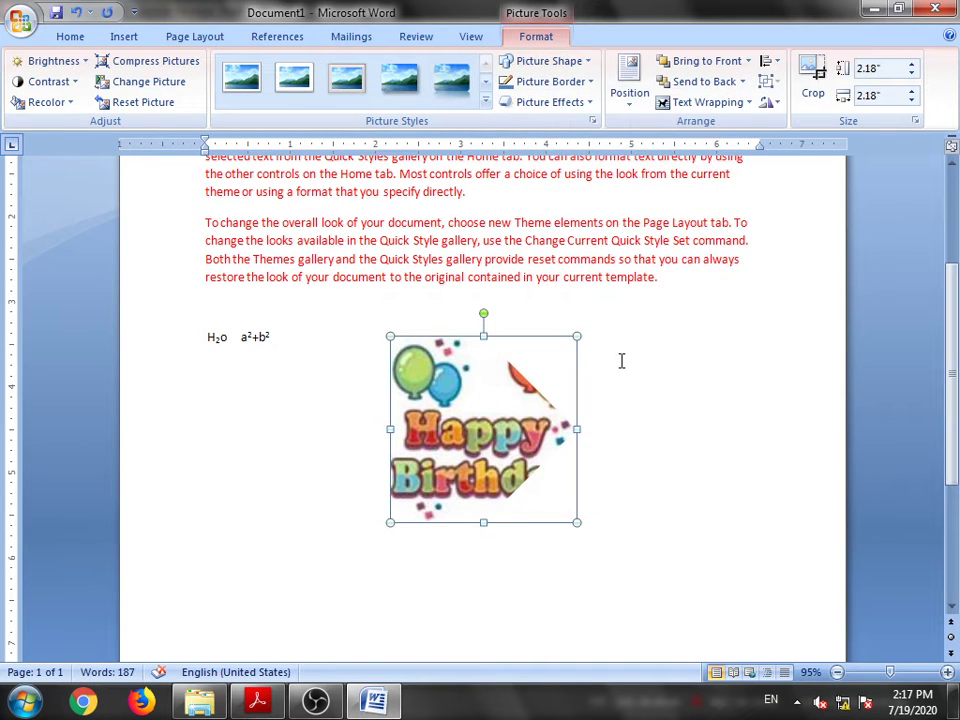
- Give the pentagon-shaped picture a red border and apply the tilted 3-D preset effect that starts the last preset row
left_click(570, 81)
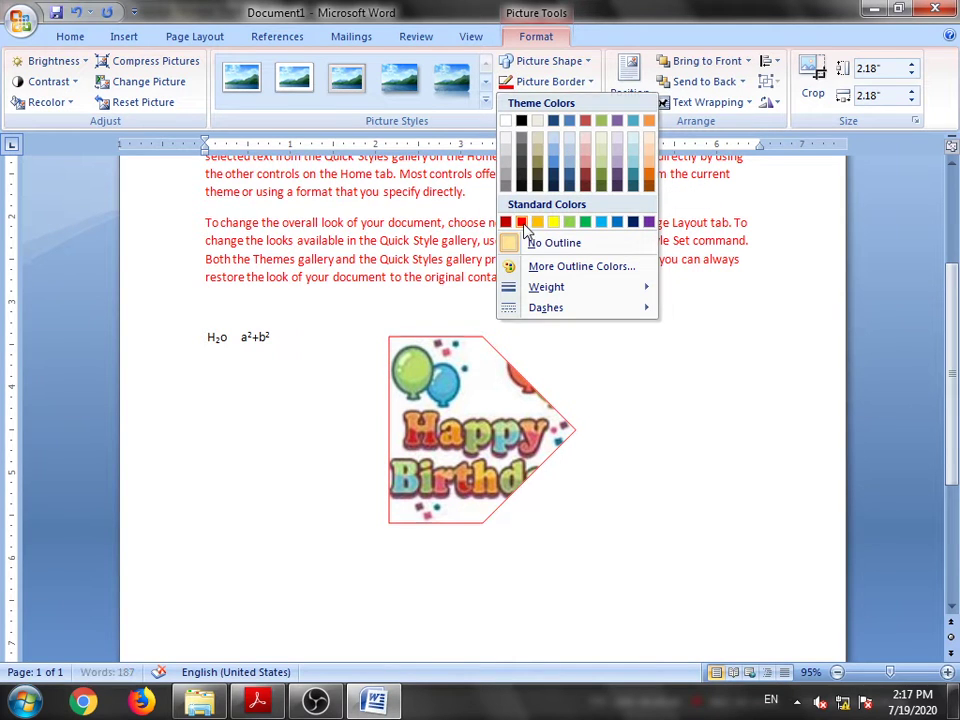
left_click(522, 223)
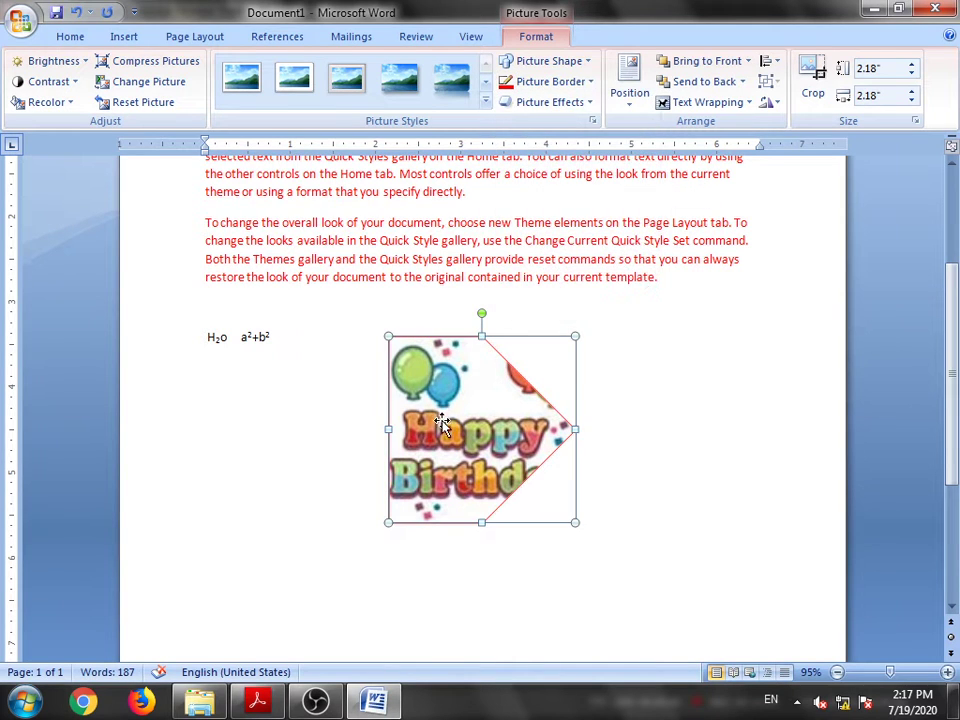
left_click(544, 104)
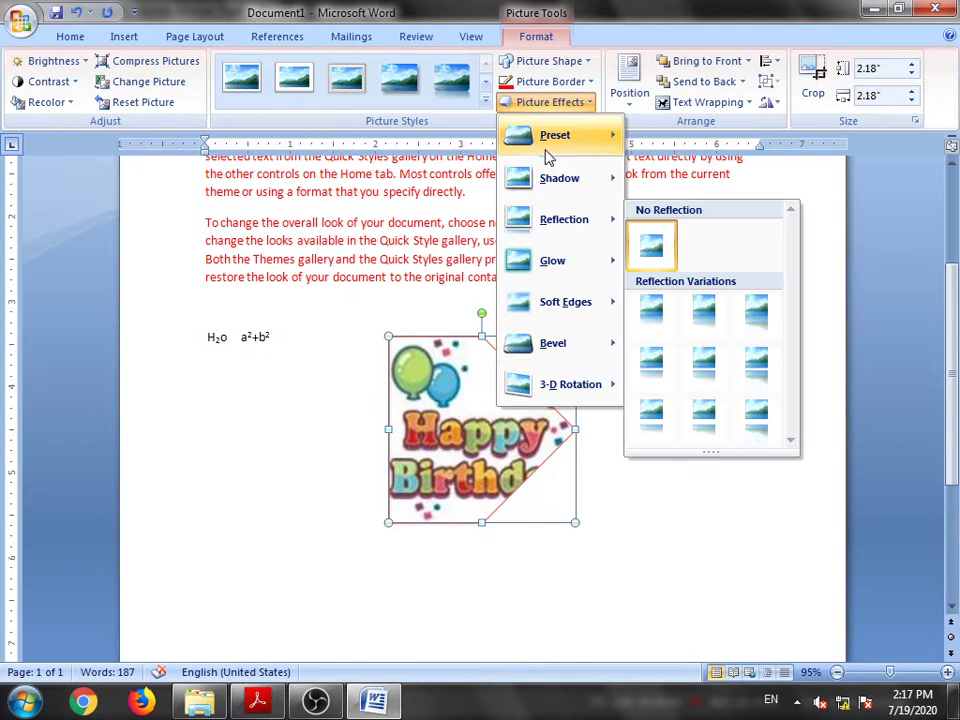
mouse_move(553, 137)
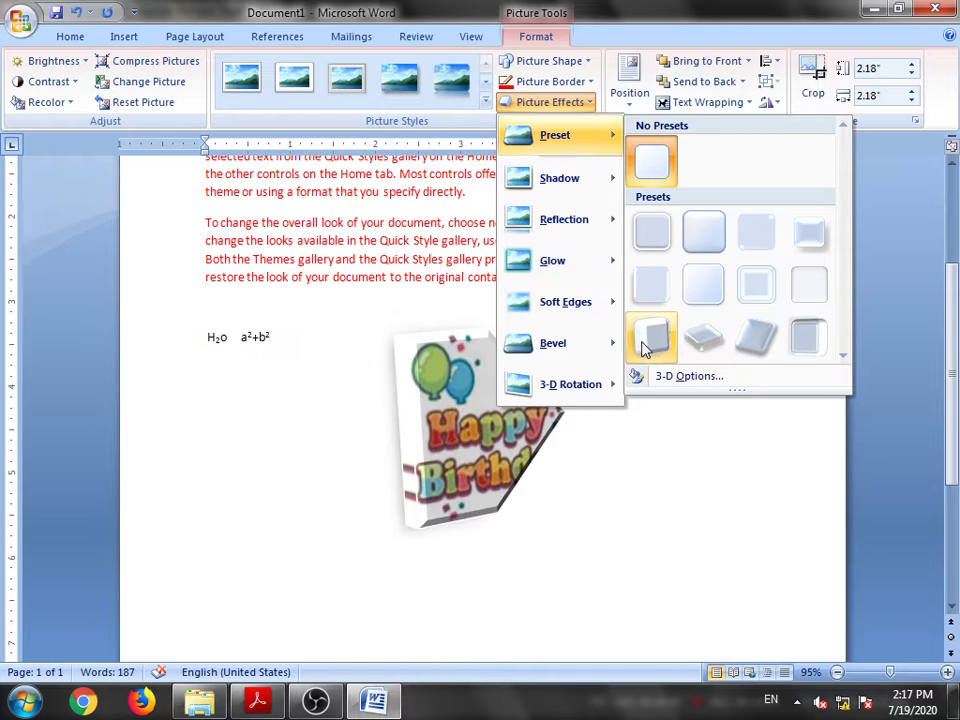
left_click(645, 347)
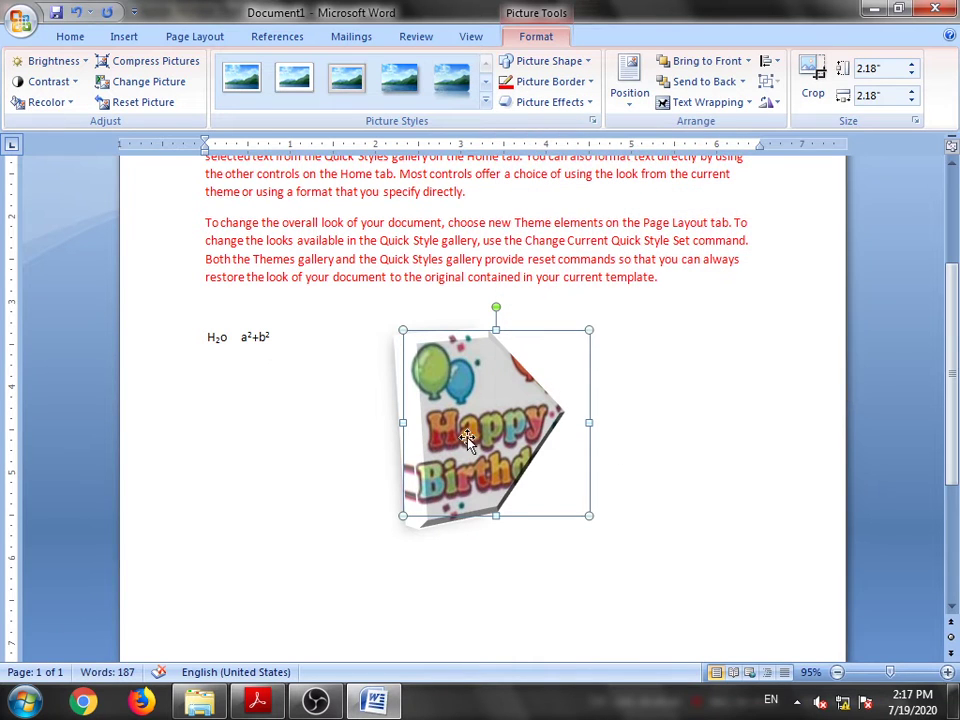
- Apply the grey metal-framed oval picture style, and view the Compress Pictures settings without applying compression
left_click(486, 101)
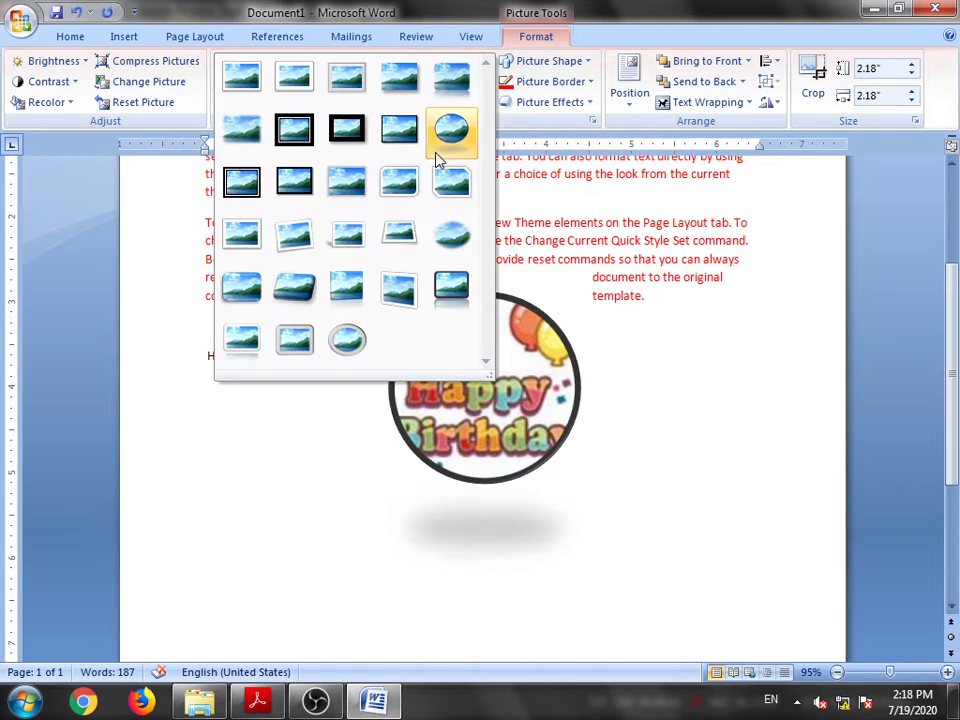
left_click(336, 358)
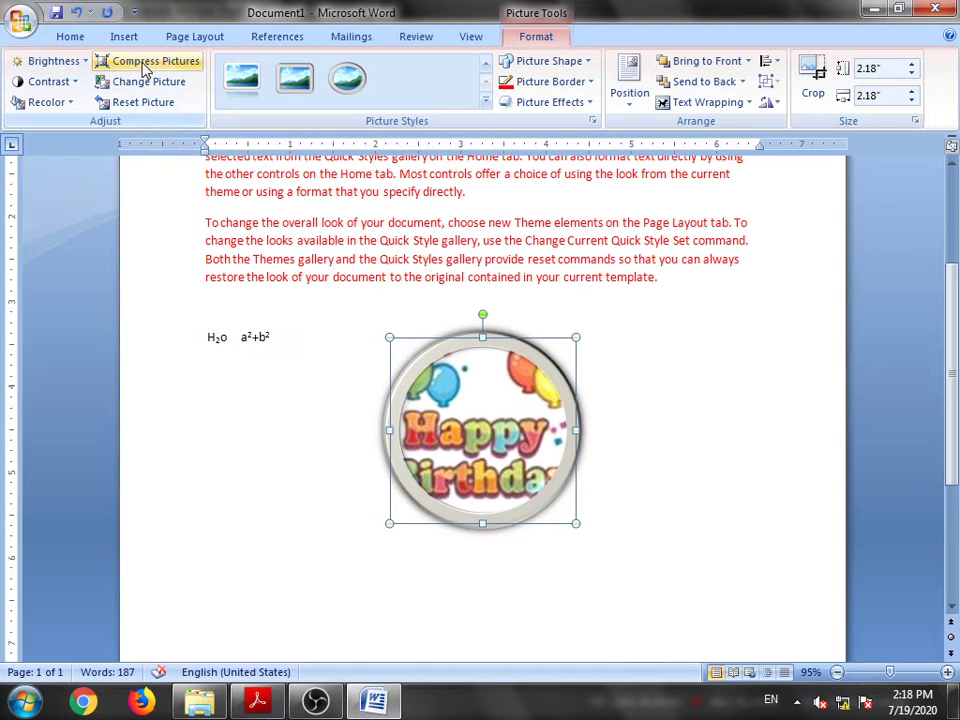
left_click(145, 63)
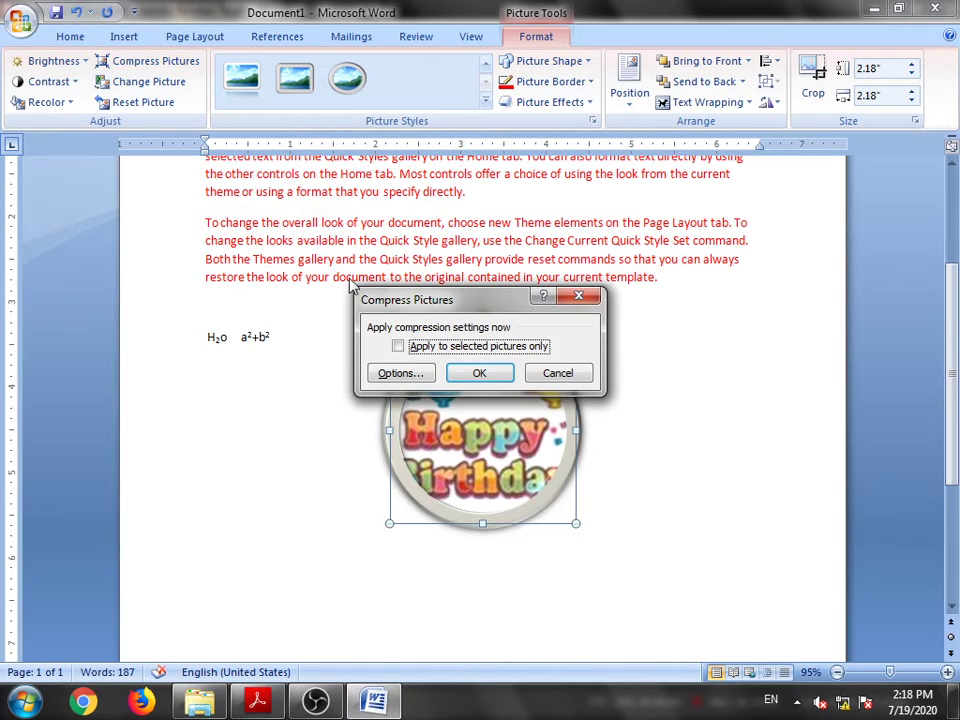
left_click(578, 296)
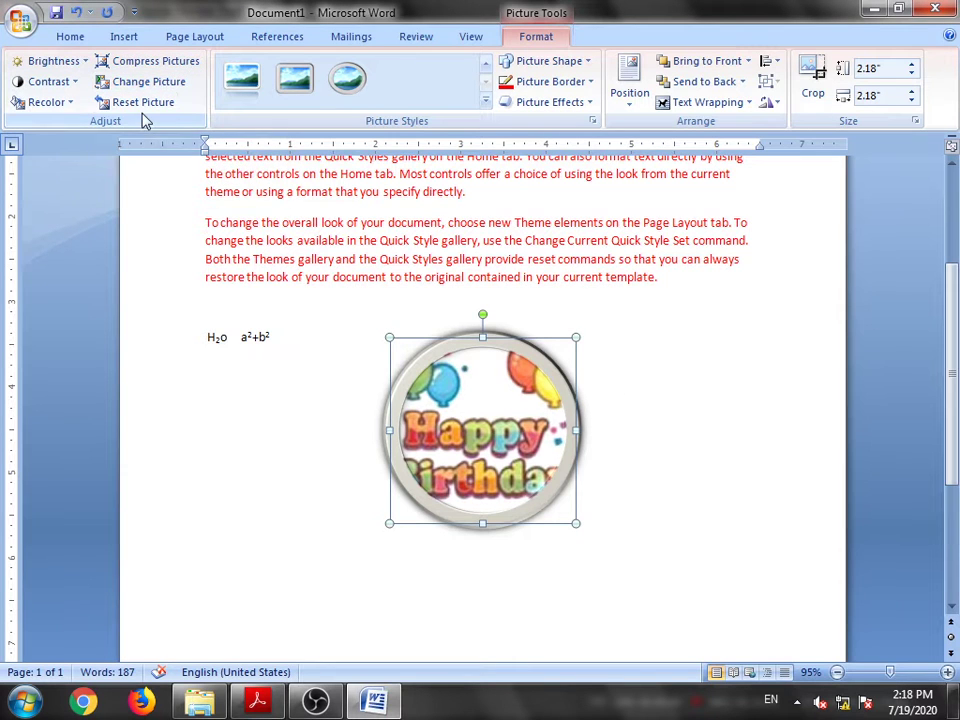
- View the contrast, brightness and recolor choices available for the Happy Birthday picture without applying any
left_click(50, 82)
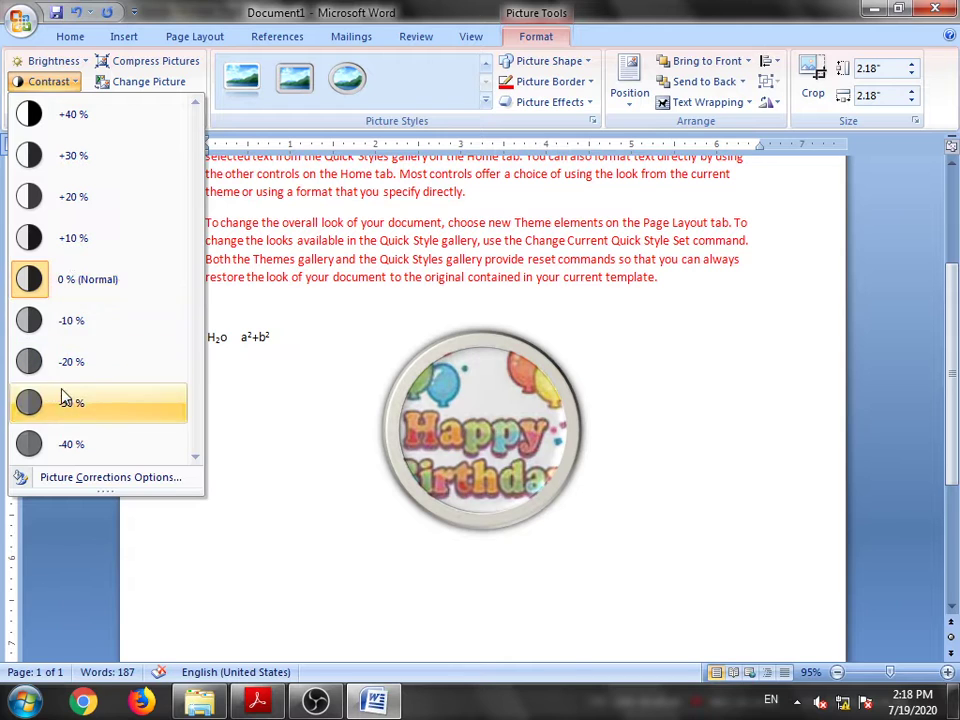
left_click(55, 62)
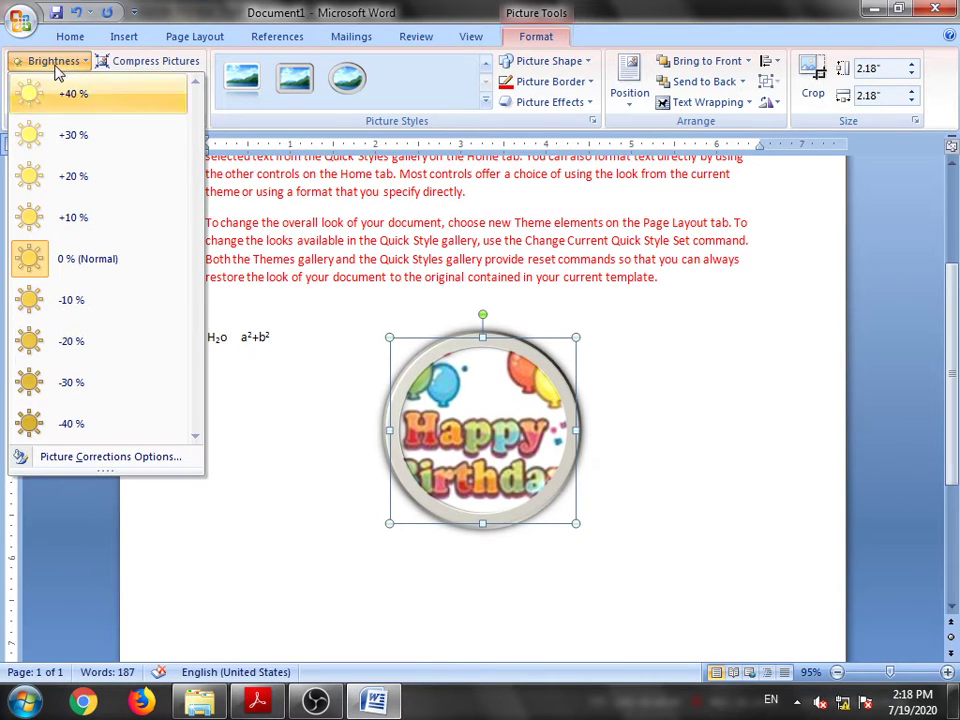
left_click(323, 440)
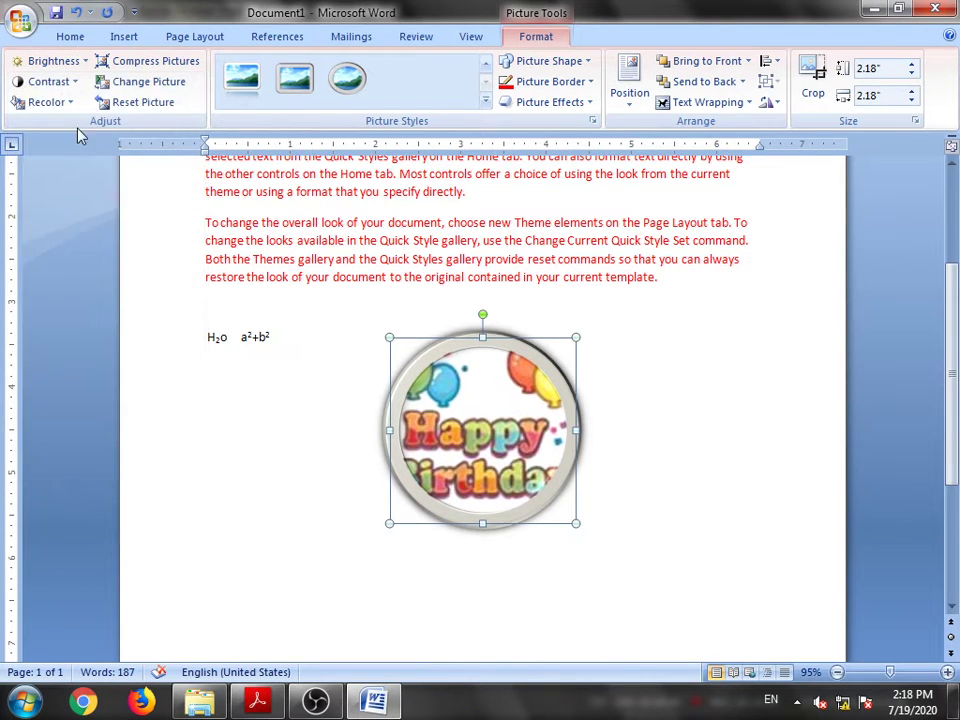
left_click(64, 104)
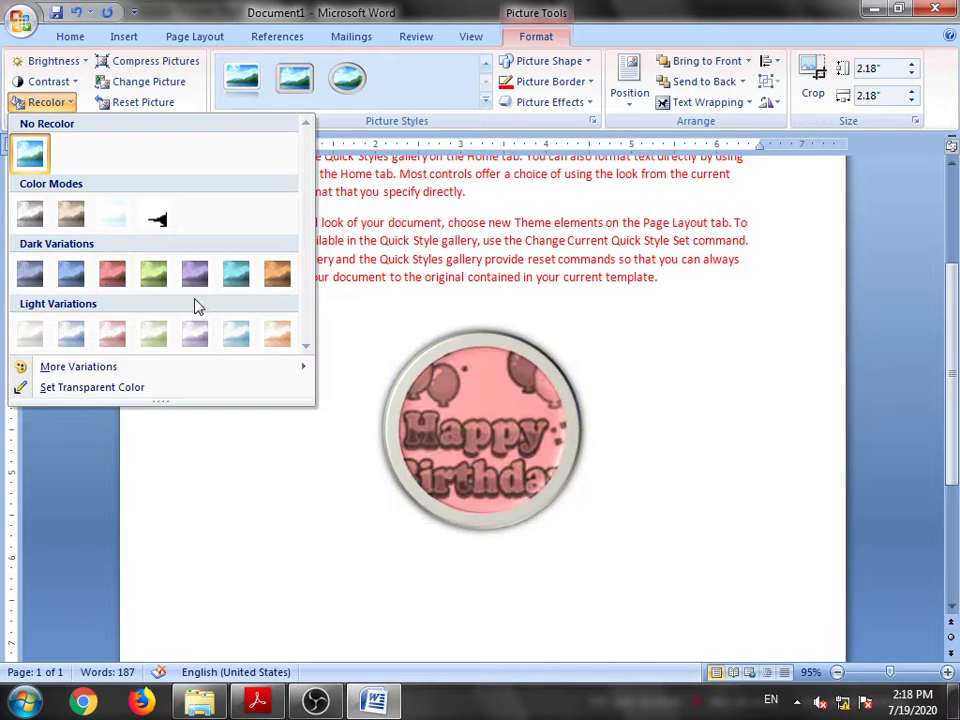
left_click(378, 490)
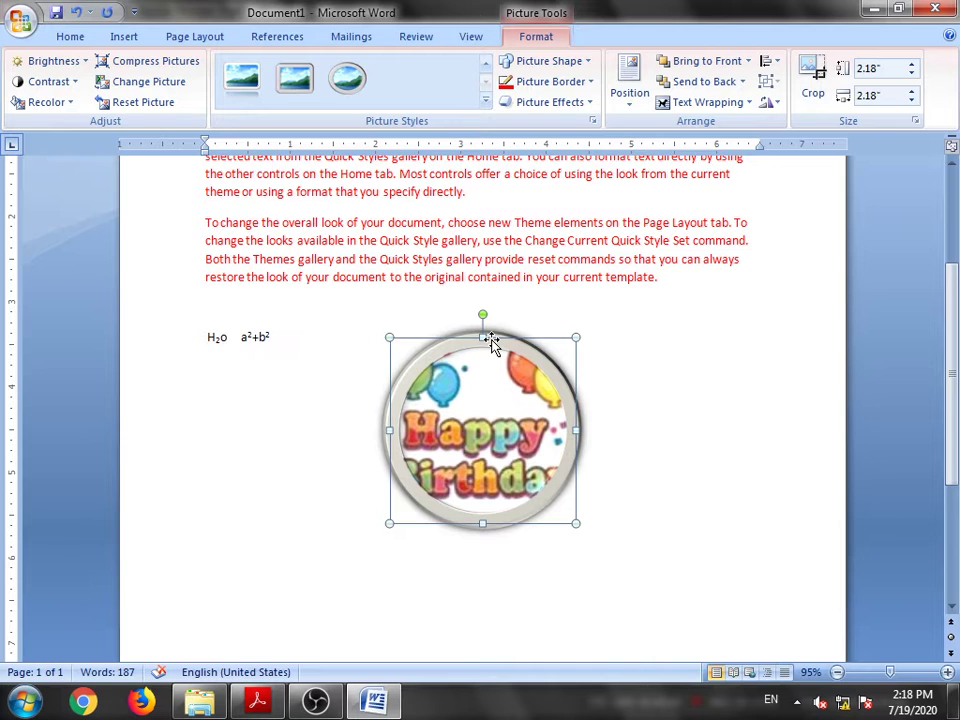
- Search the clip art collections for "girl"
left_click(118, 37)
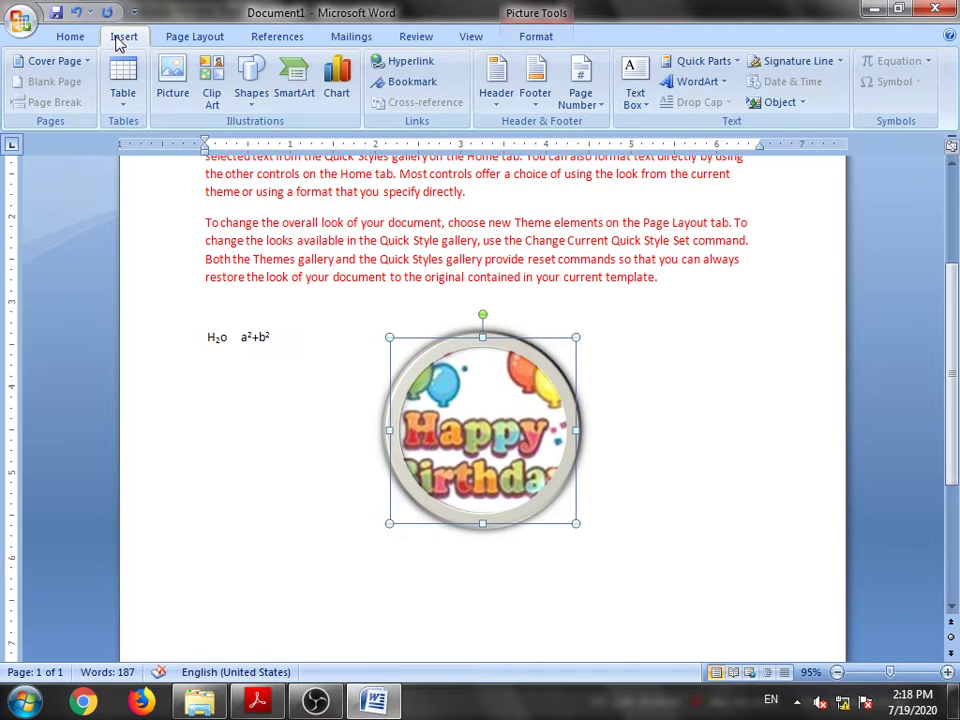
left_click(212, 96)
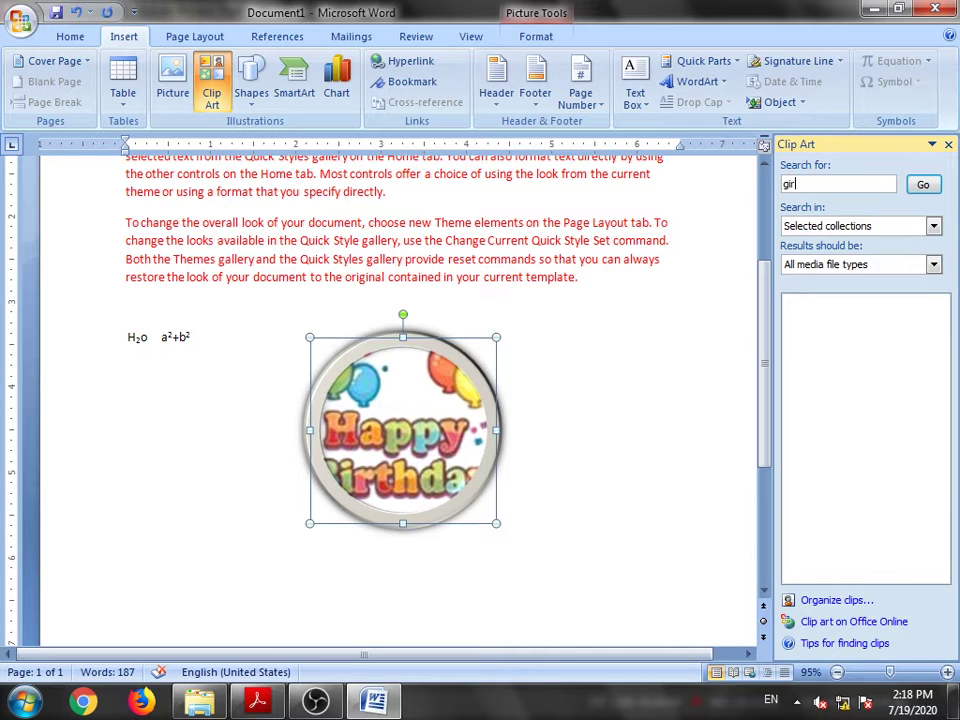
key("Return")
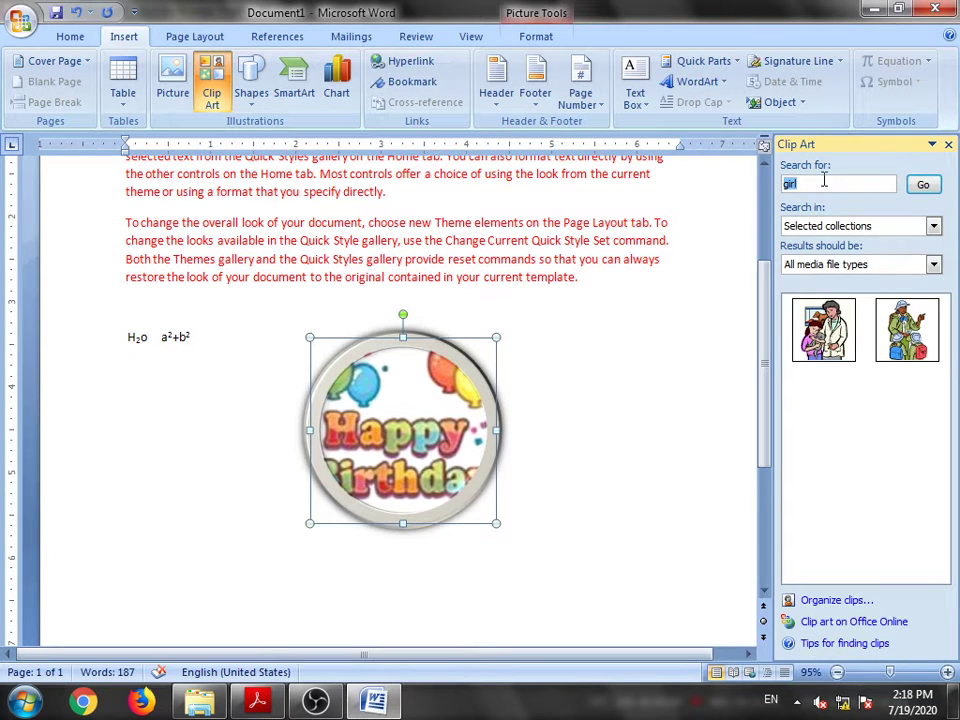
- Insert the clip of the girl holding a cat beside a vet, reposition it within the word "selected", and close the clip art search
mouse_move(903, 325)
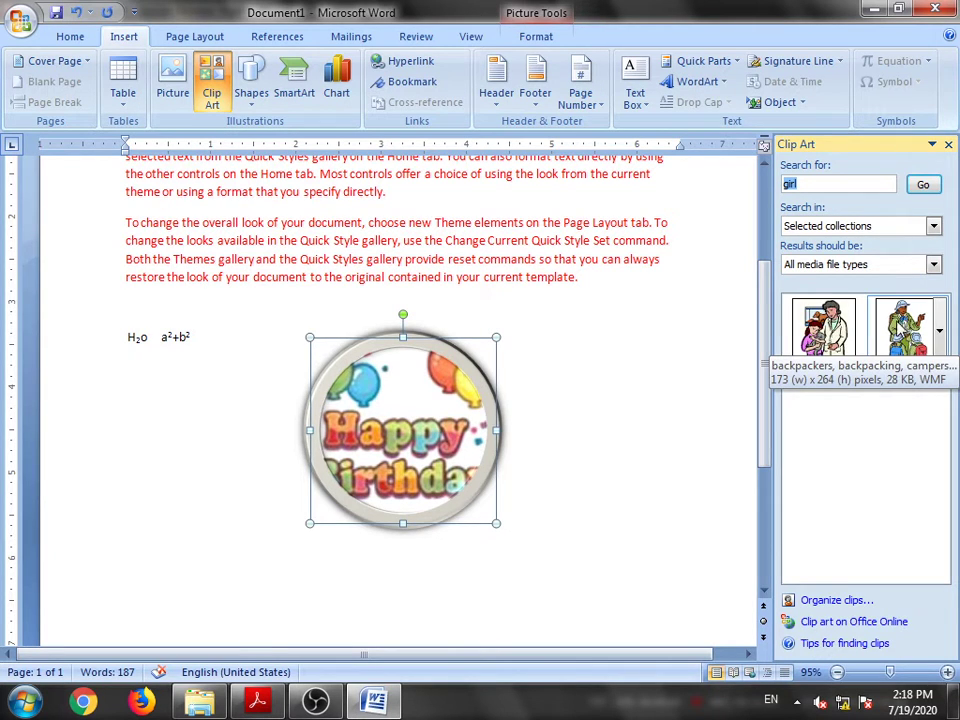
mouse_move(821, 355)
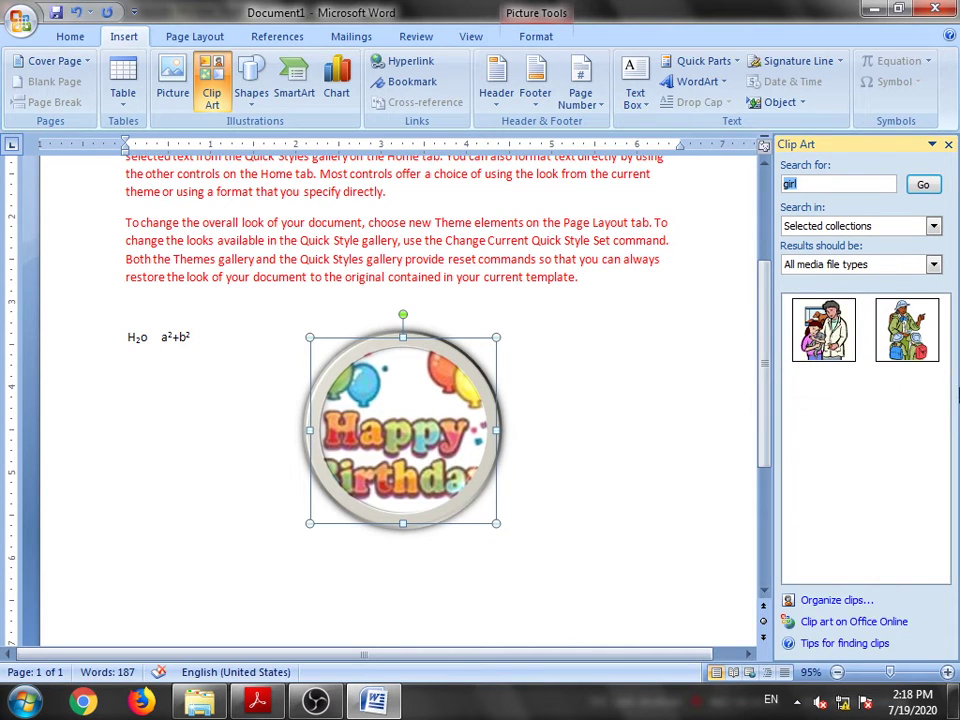
mouse_move(857, 320)
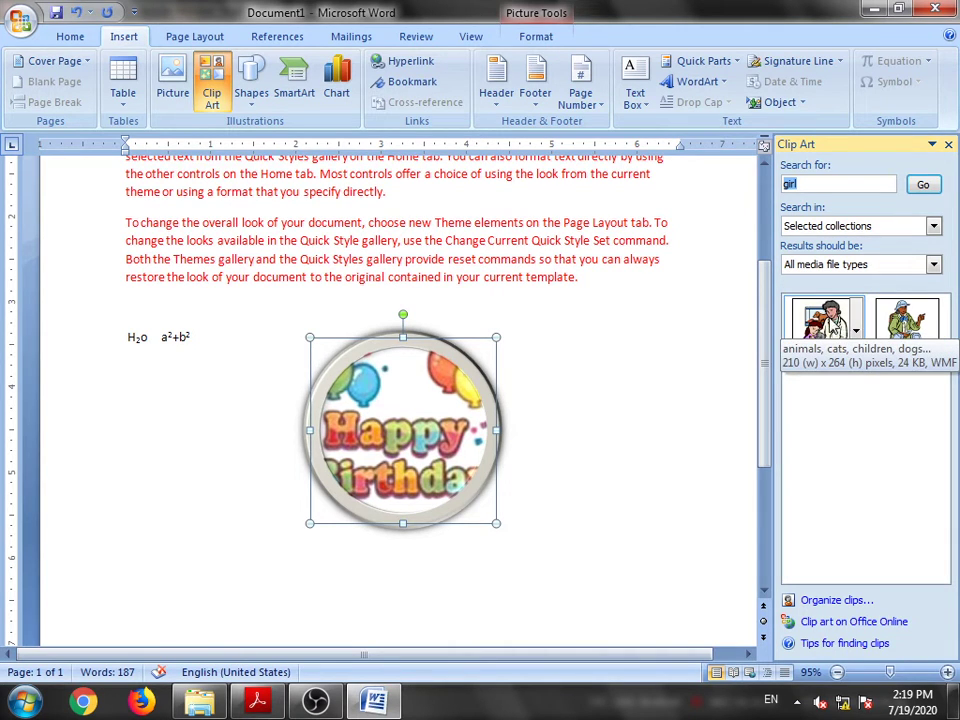
left_click(822, 325)
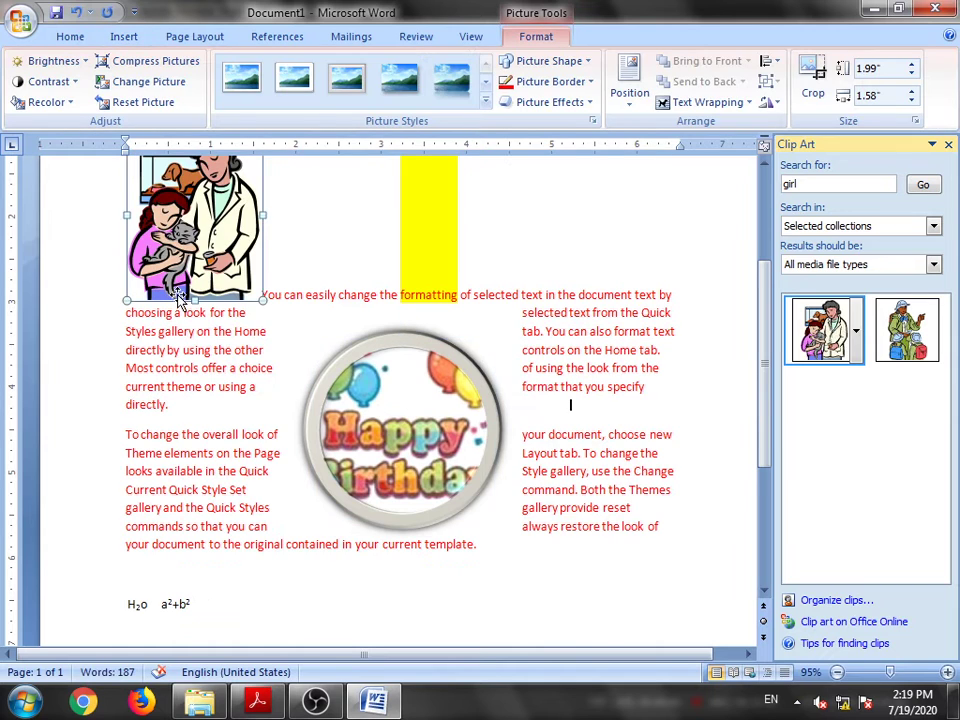
left_click_drag(134, 225, 533, 308)
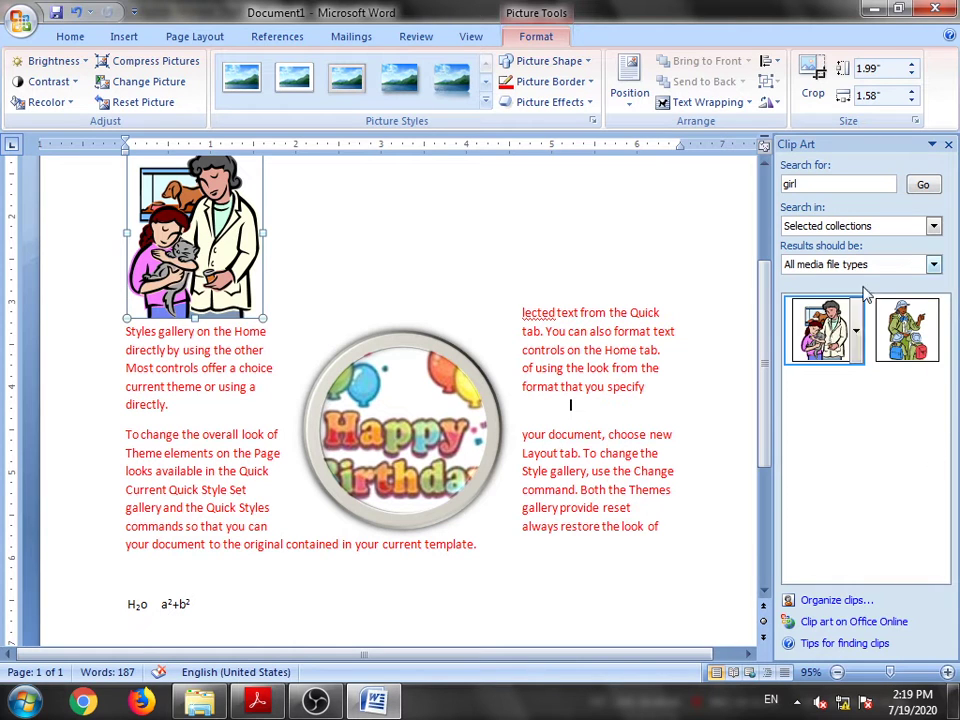
left_click(948, 145)
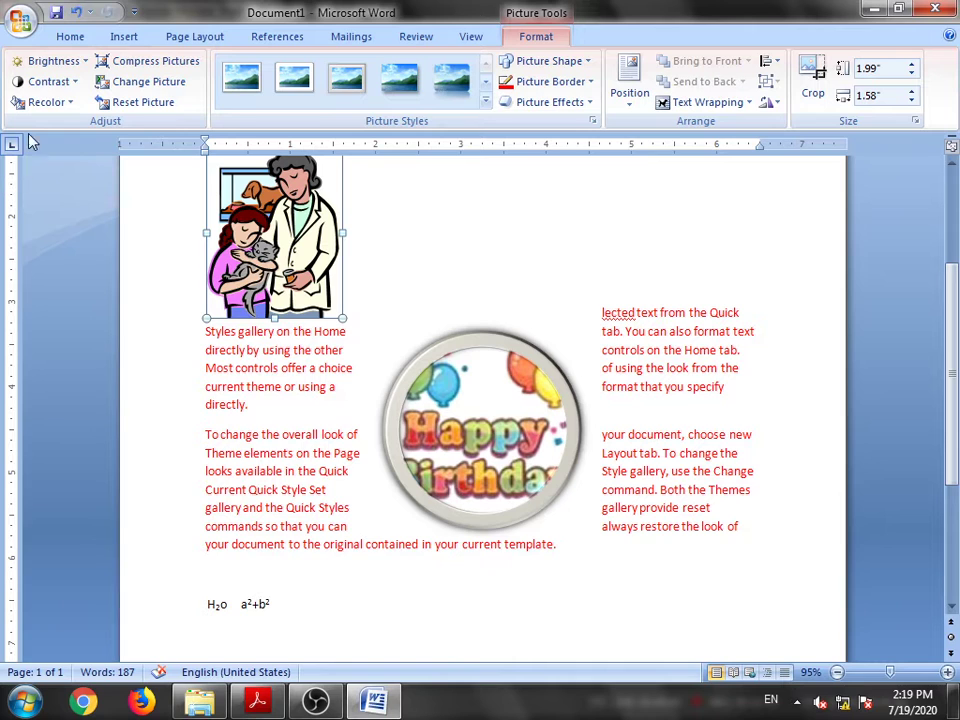
- View the gallery of insertable shapes, from lines and block arrows to stars and banners, without drawing one
left_click(124, 36)
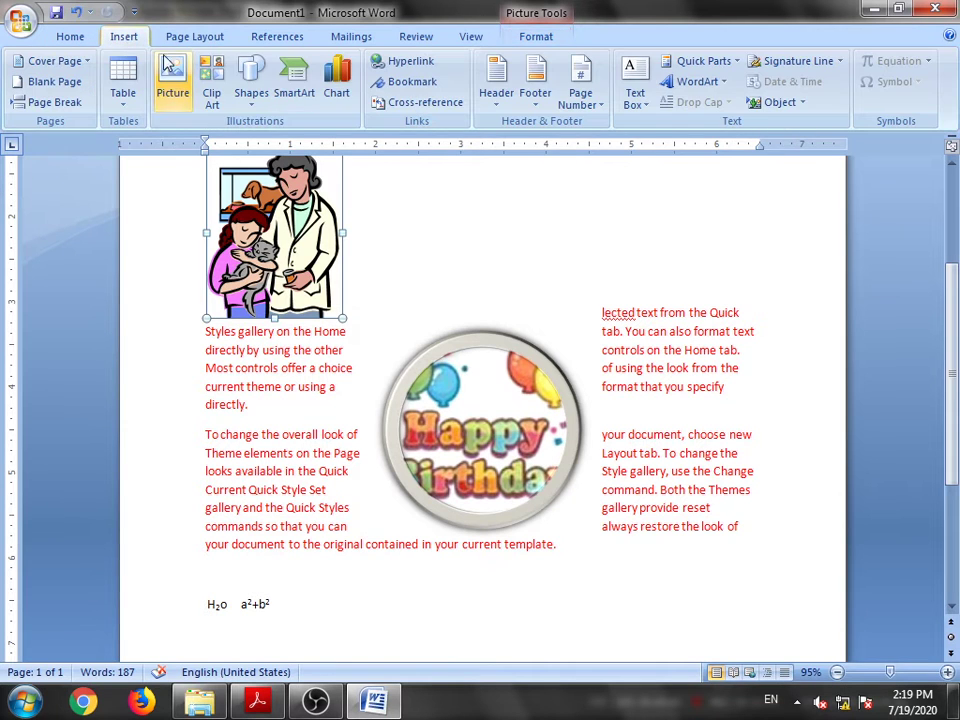
left_click(252, 92)
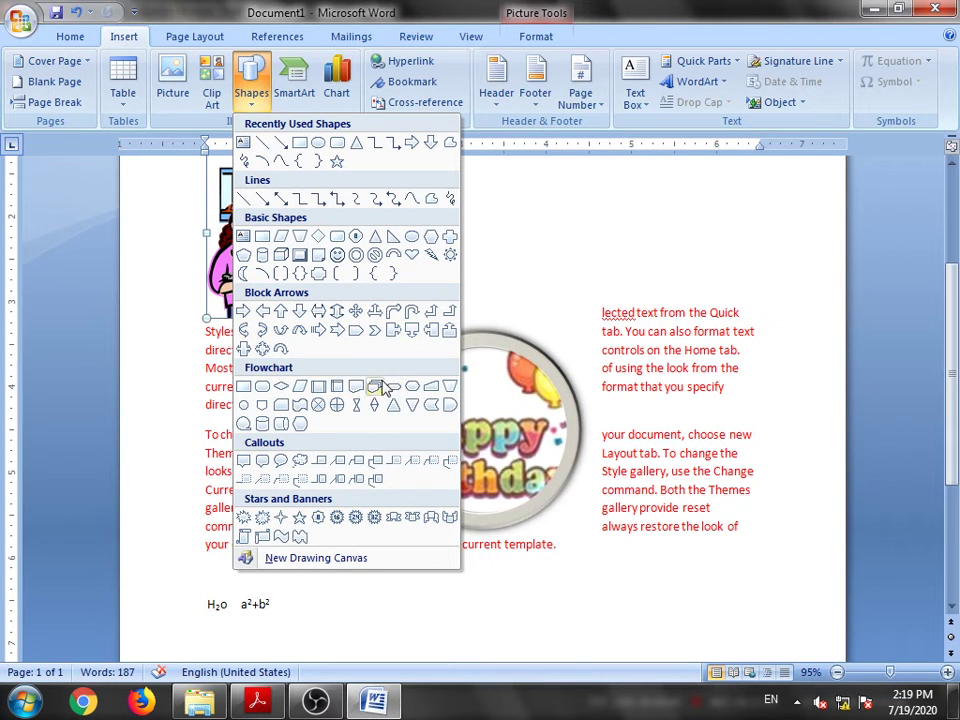
left_click(505, 232)
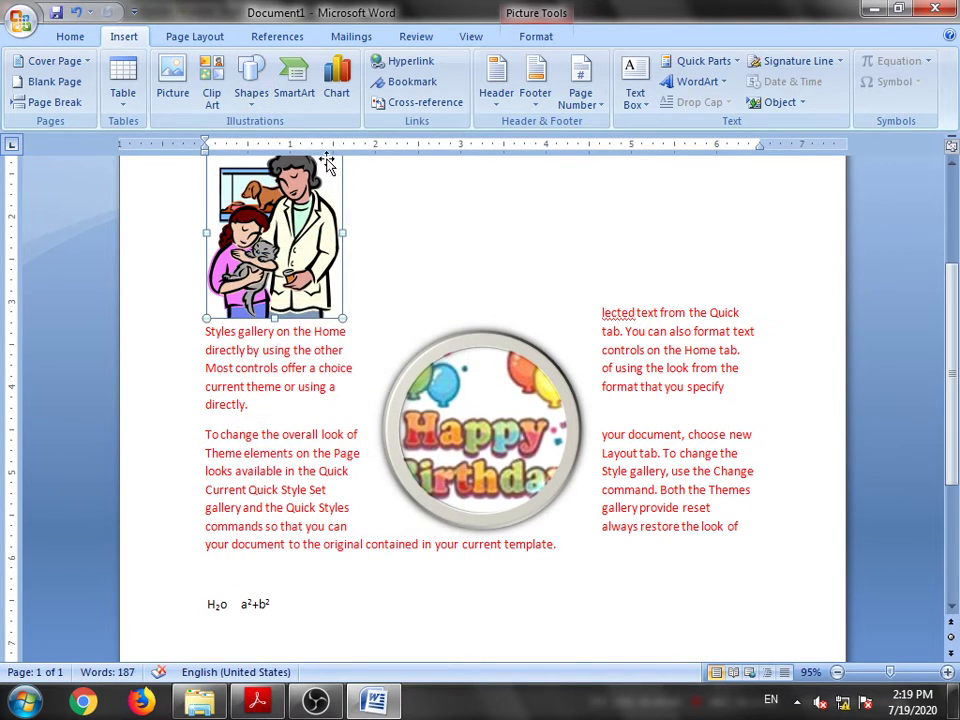
- Look through the complete collection of SmartArt layouts, from the List group down to the Pyramid group
left_click(296, 85)
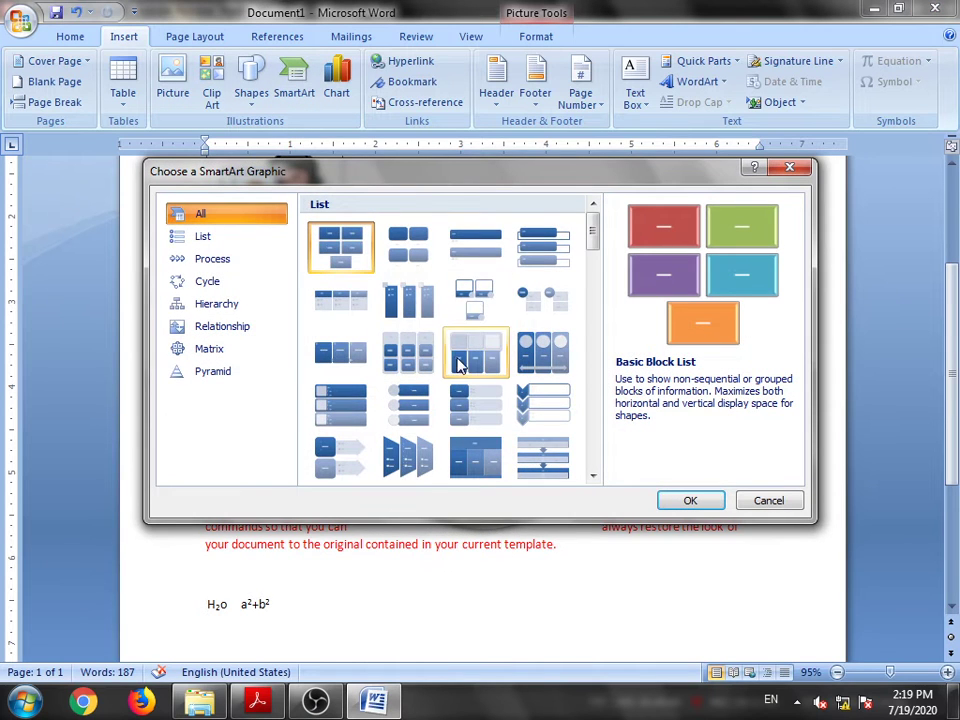
scroll(458, 362, "down", 10)
scroll(458, 367, "down", 5)
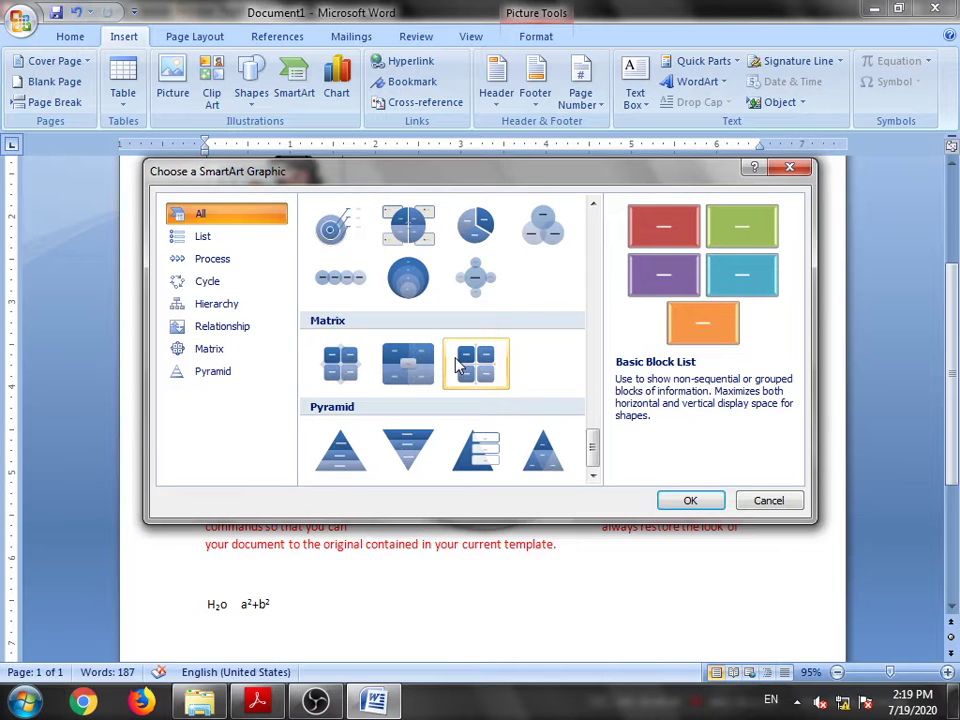
scroll(450, 343, "up", 10)
scroll(447, 364, "up", 5)
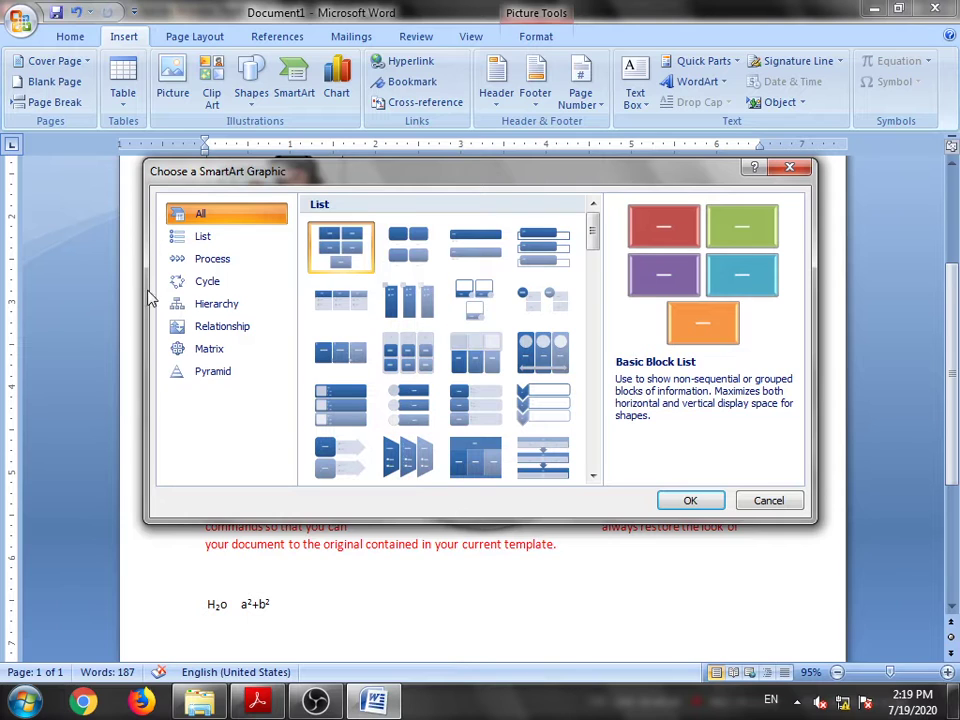
- Review the SmartArt List, Process, Cycle, Hierarchy, Relationship, Matrix and Pyramid categories, and leave without inserting a graphic
left_click(210, 237)
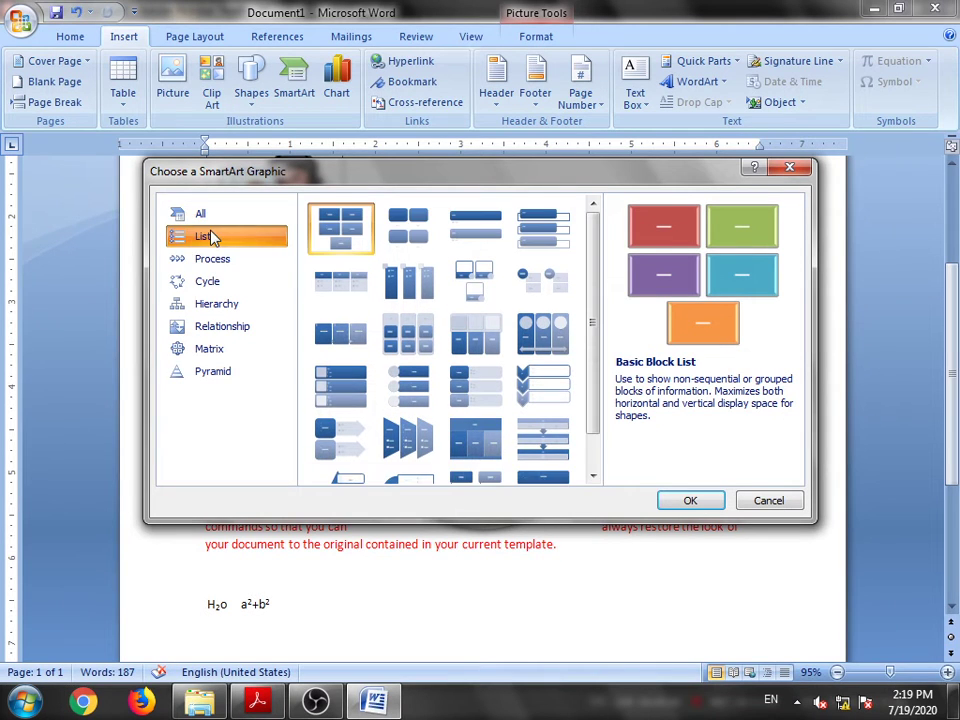
left_click(220, 263)
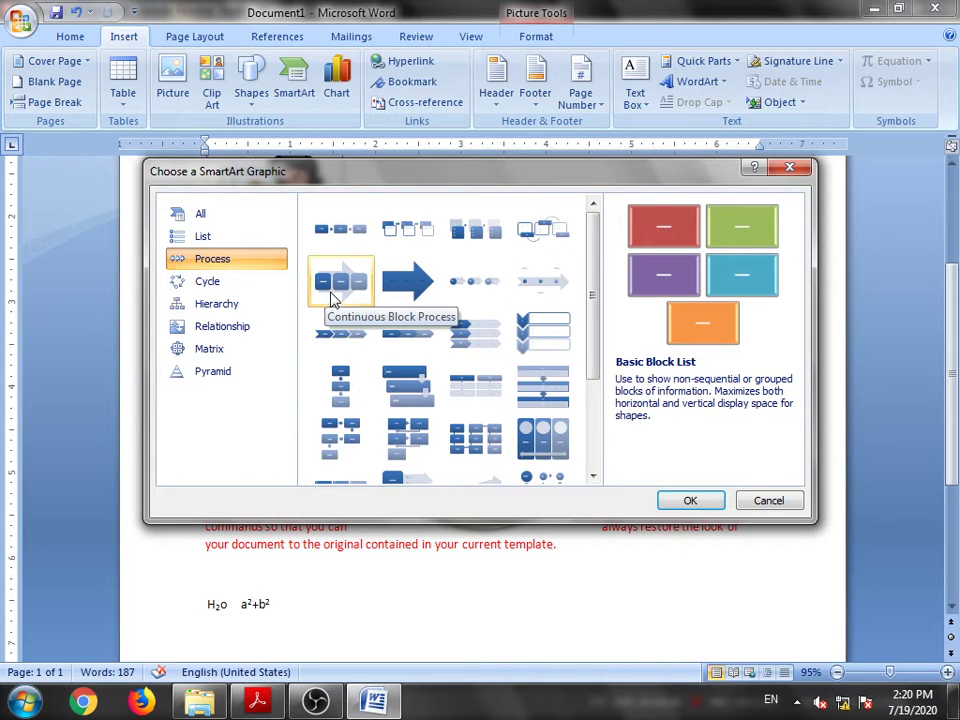
left_click(225, 281)
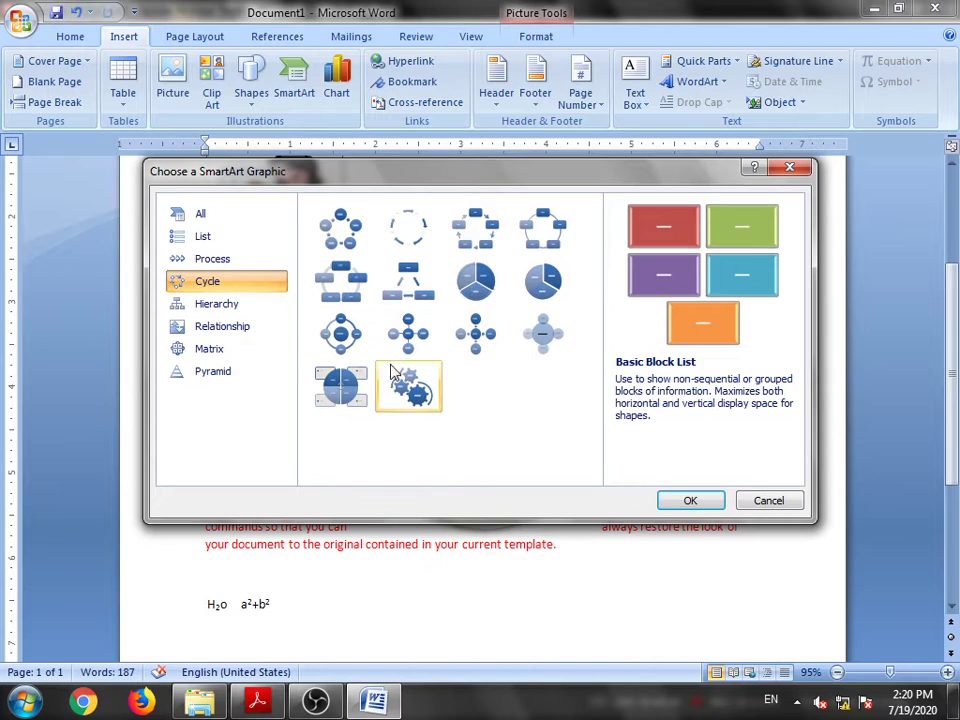
left_click(202, 304)
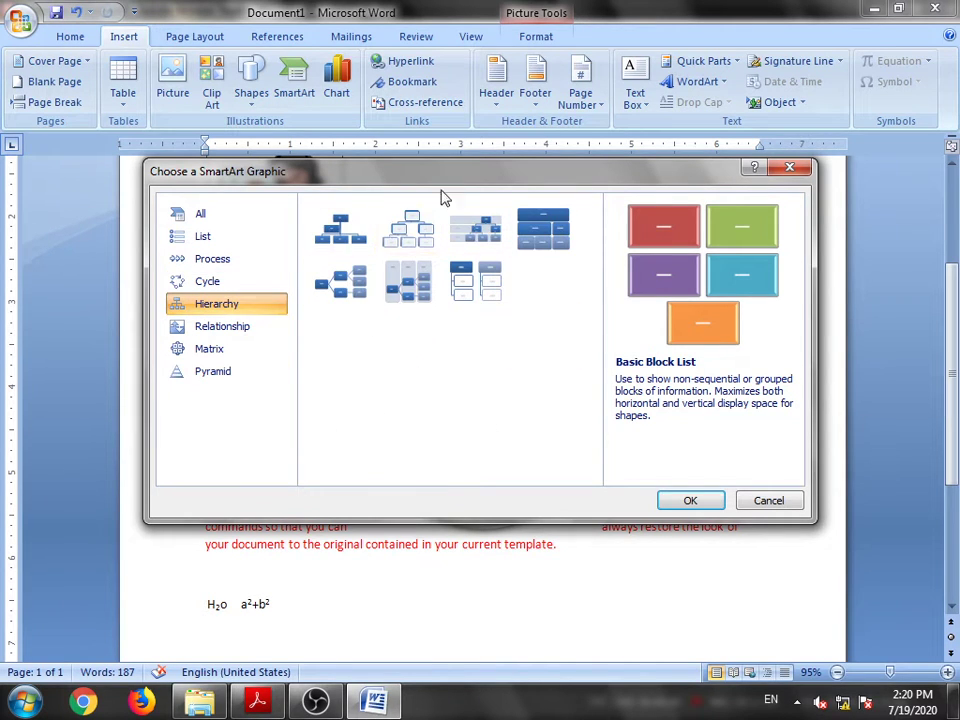
left_click(208, 336)
scroll(450, 340, "down", 3)
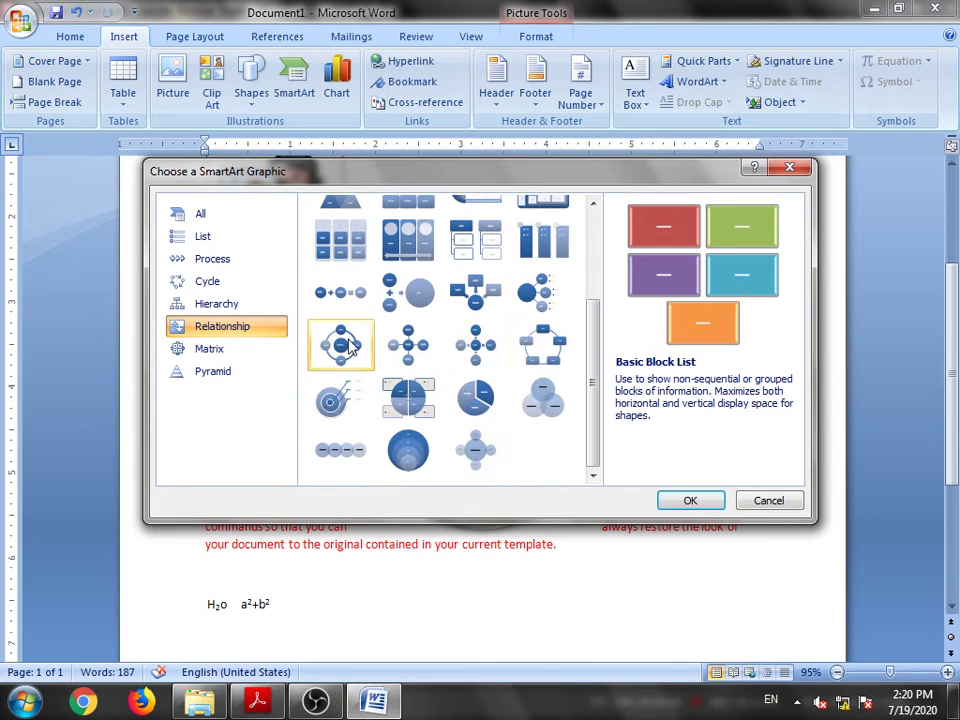
left_click(206, 352)
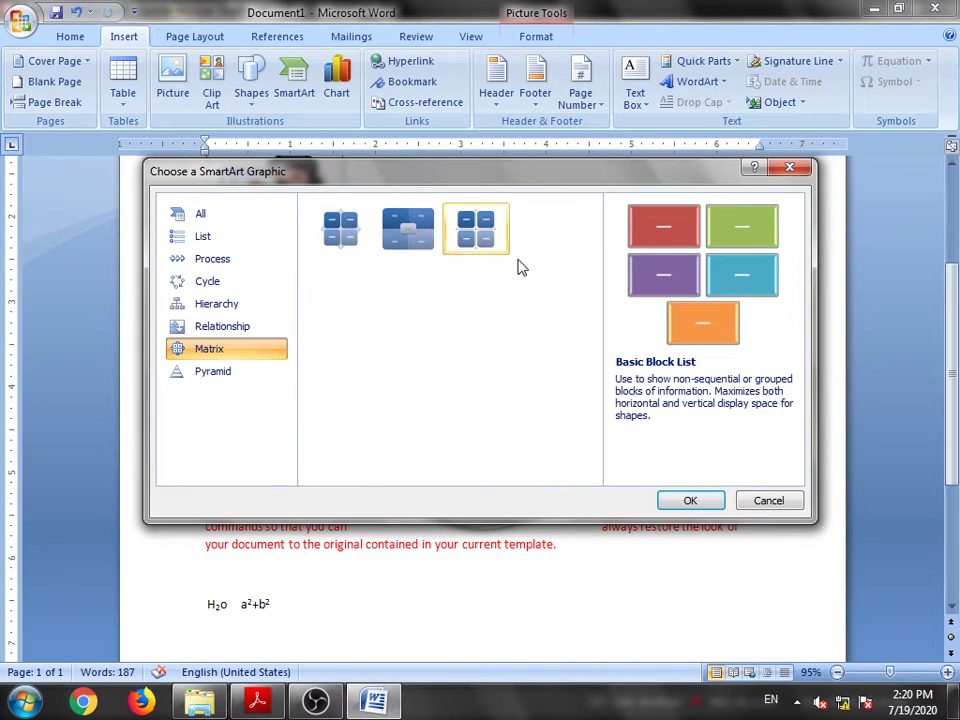
left_click(196, 372)
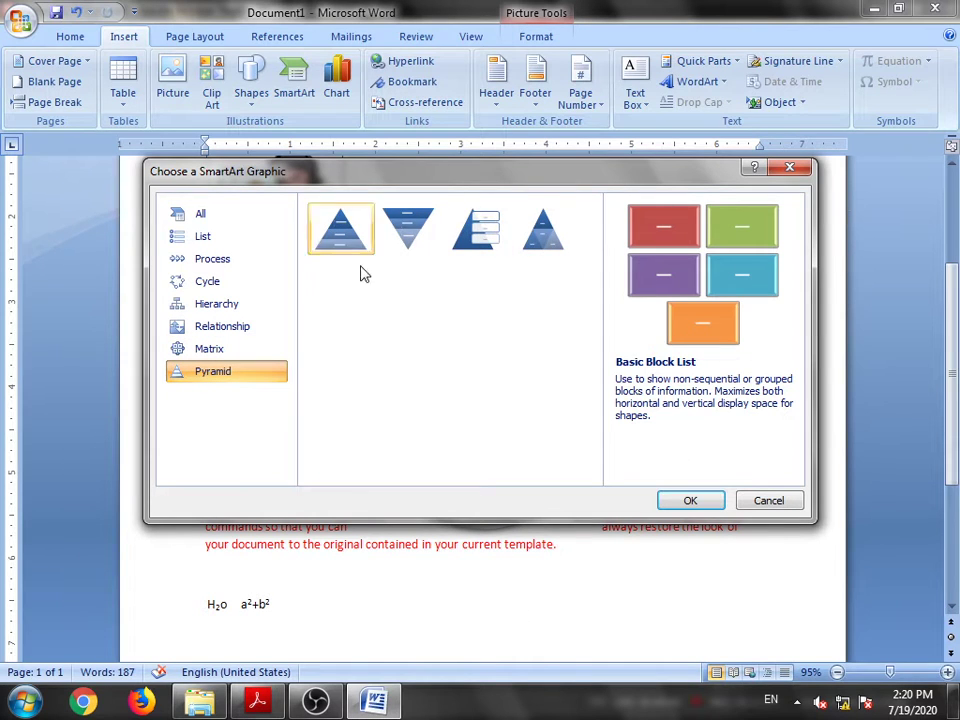
left_click(204, 237)
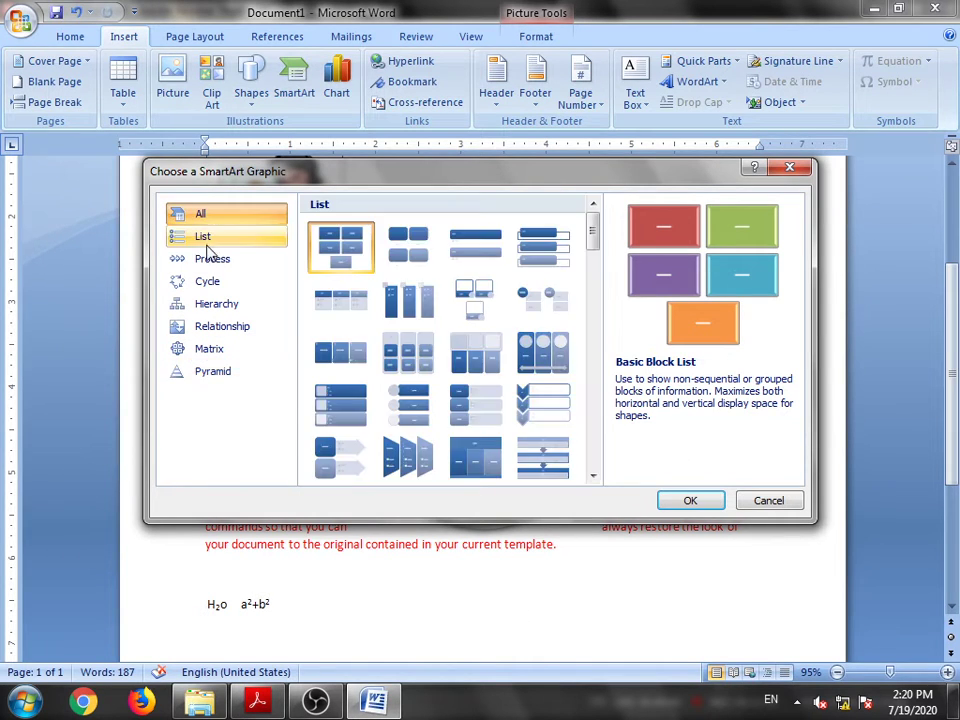
left_click(210, 260)
left_click(208, 281)
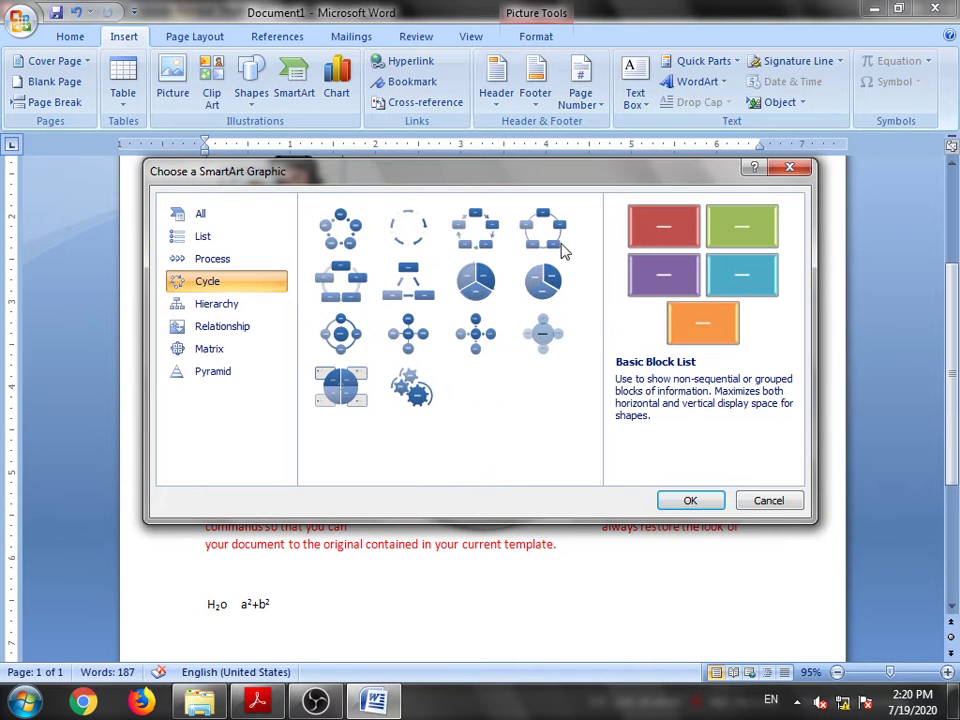
left_click(802, 168)
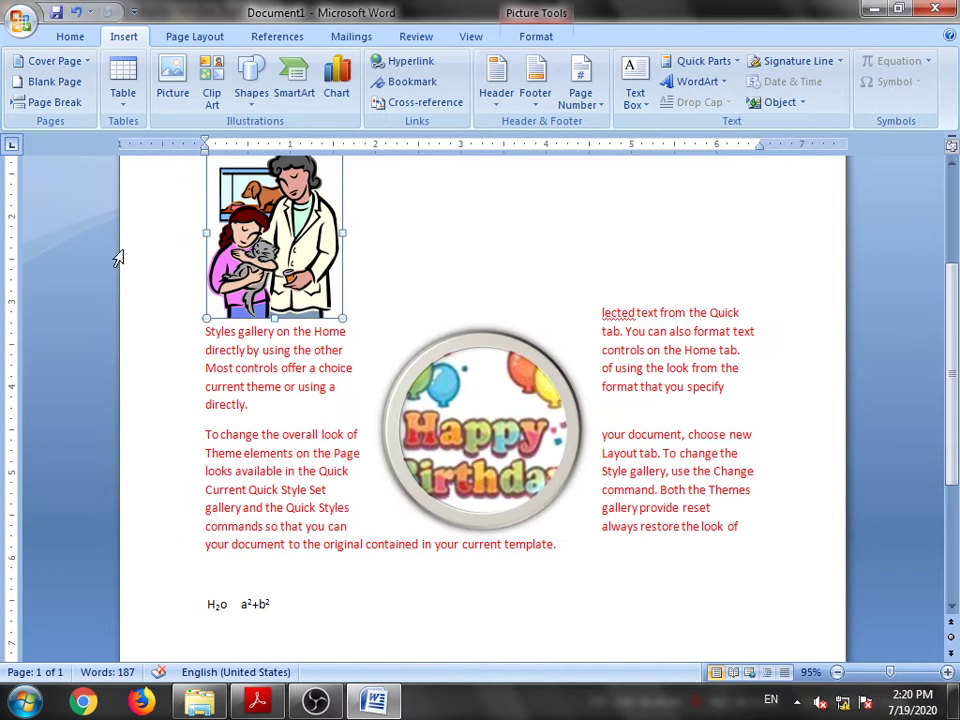
- Compare several column chart types and insert a 3-D stacked column chart with the default sample data
left_click(336, 82)
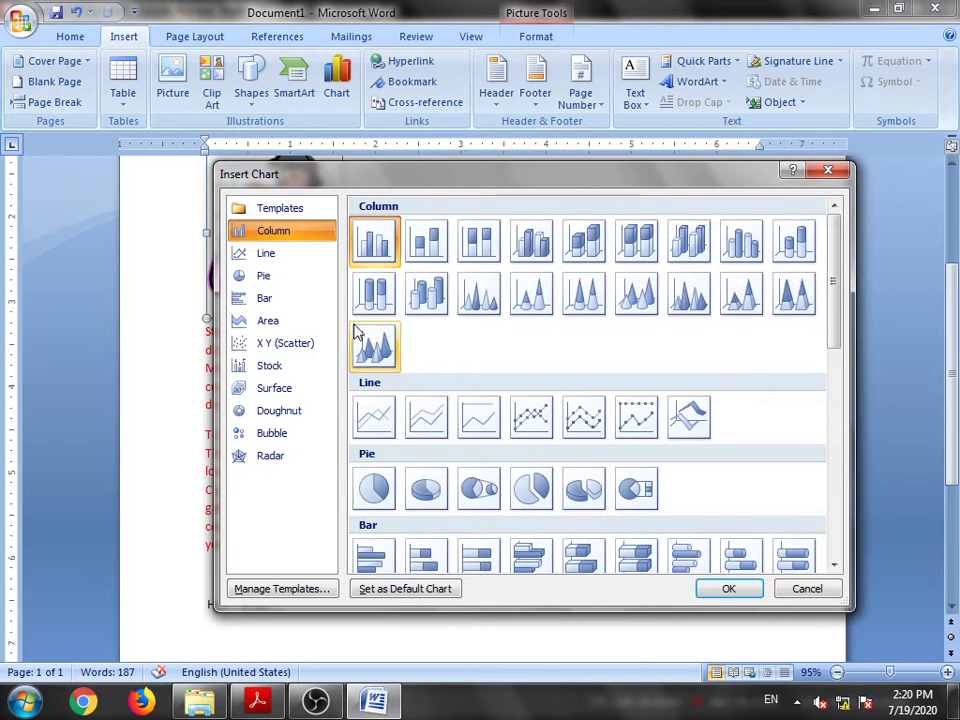
left_click(373, 292)
left_click(428, 286)
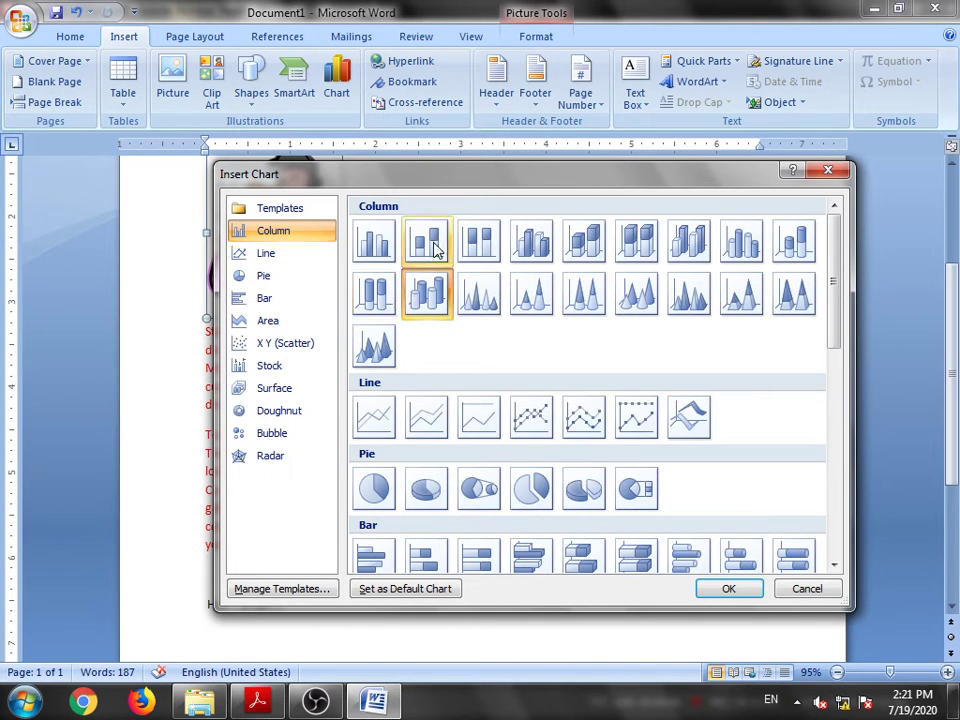
left_click(428, 242)
left_click(474, 242)
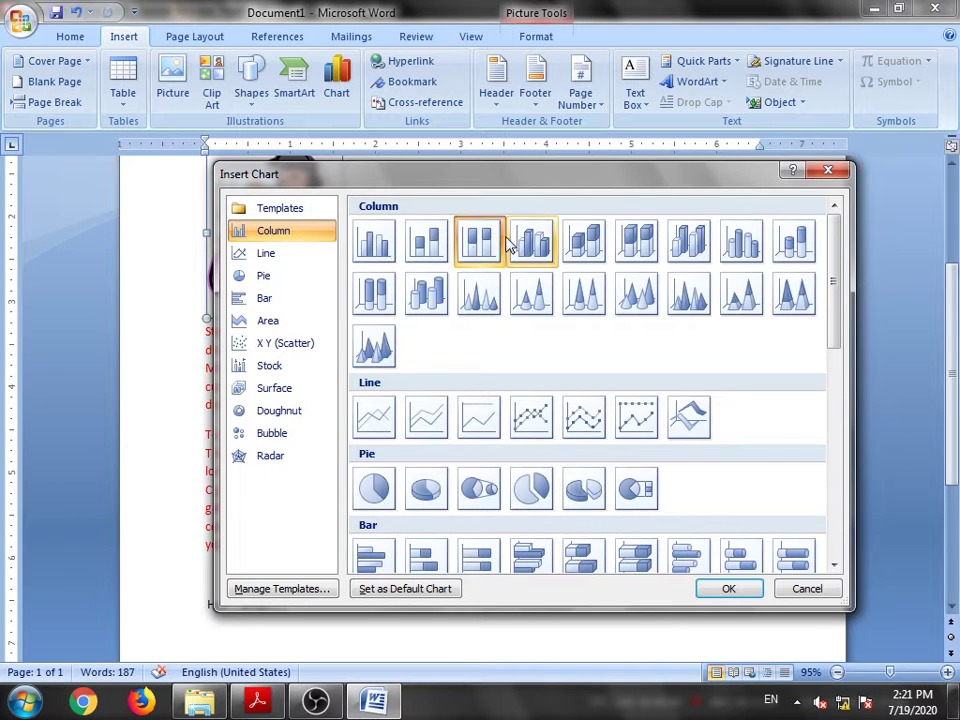
left_click(548, 232)
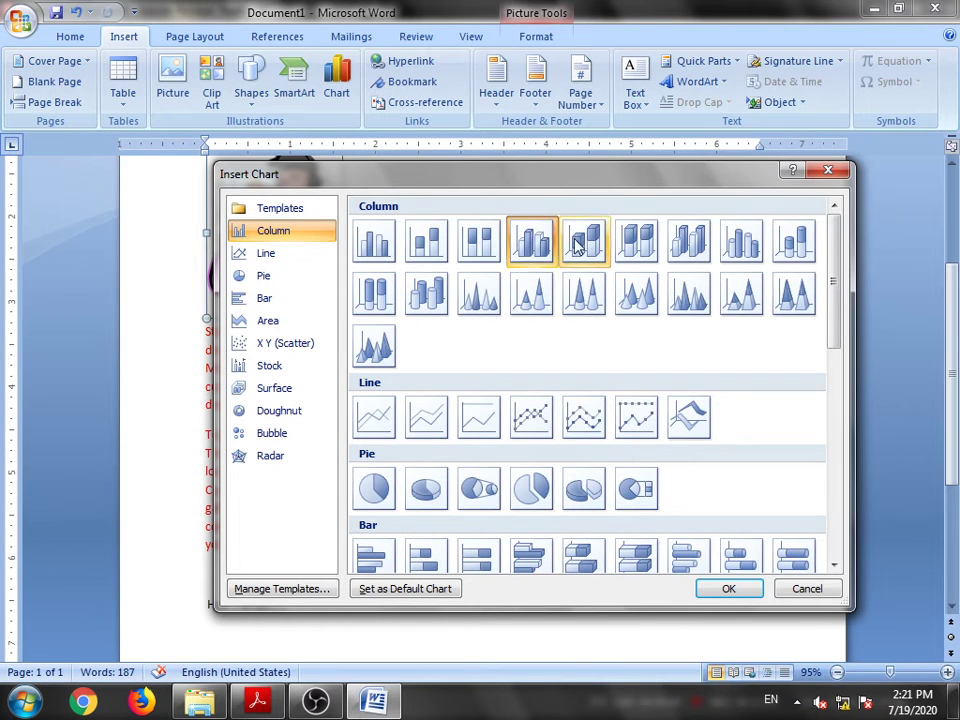
left_click(583, 242)
left_click(729, 588)
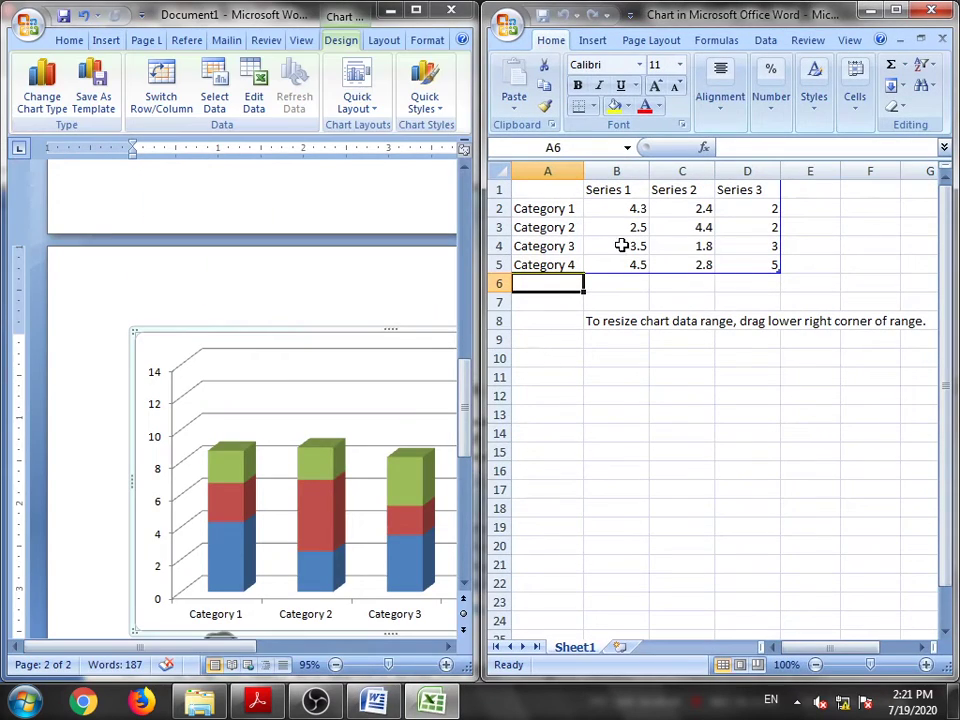
- Close the chart's data worksheet and return to the beginning of the document with the insertion commands displayed
left_click(928, 11)
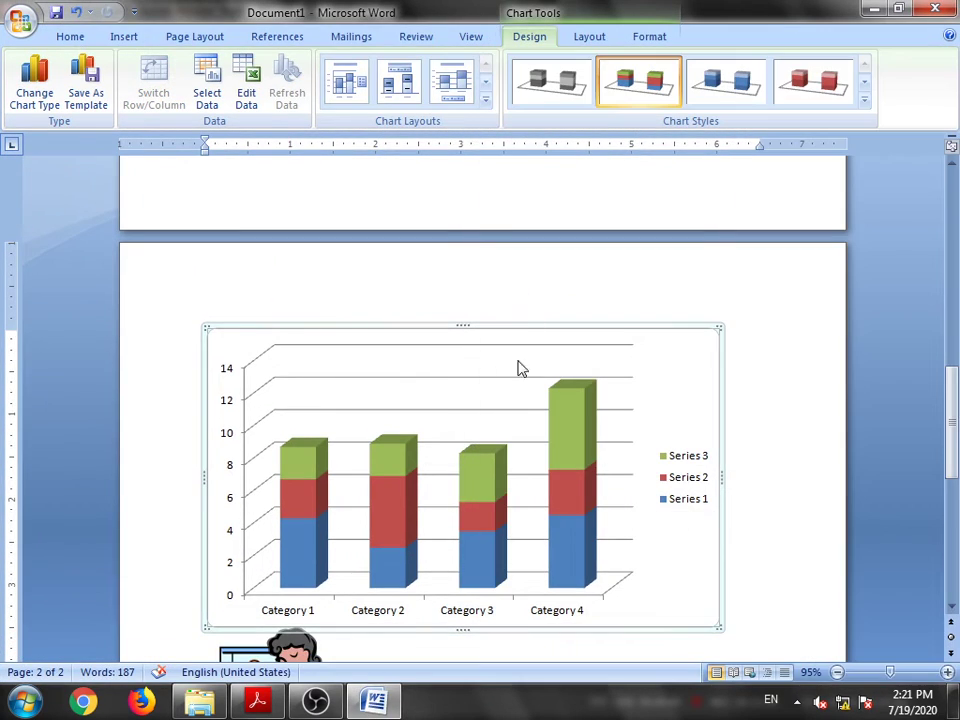
scroll(407, 445, "up", 12)
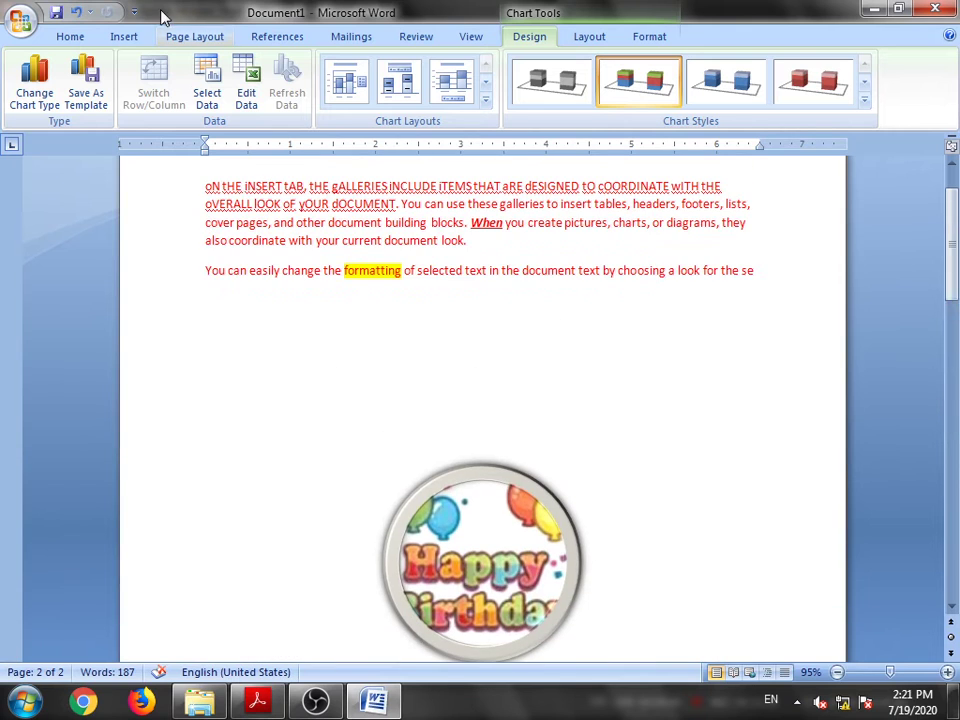
left_click(126, 36)
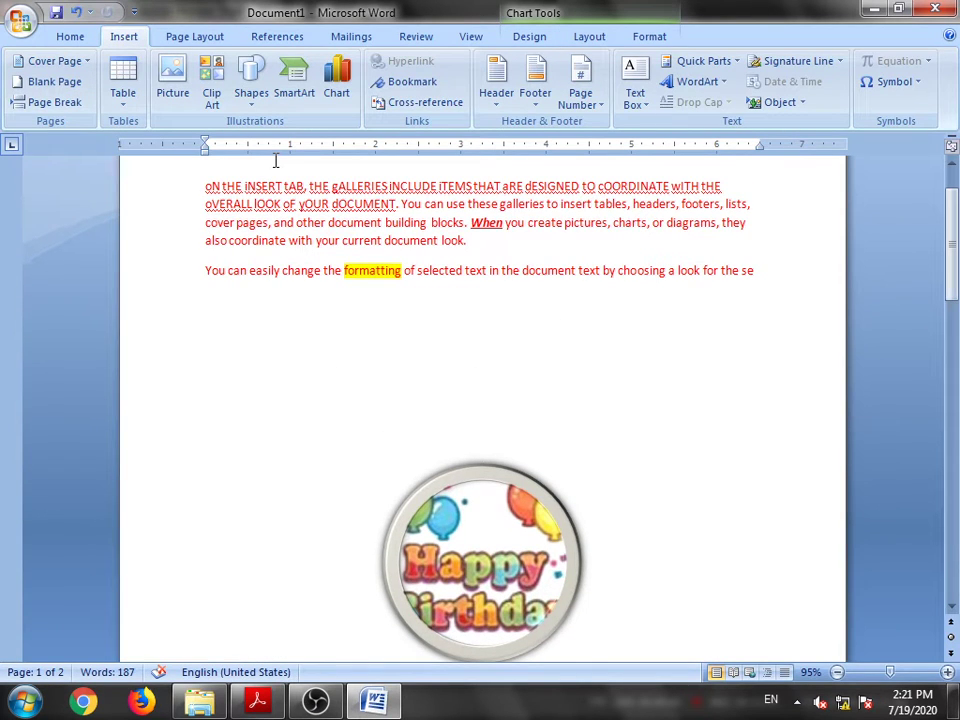
scroll(275, 160, "up", 2)
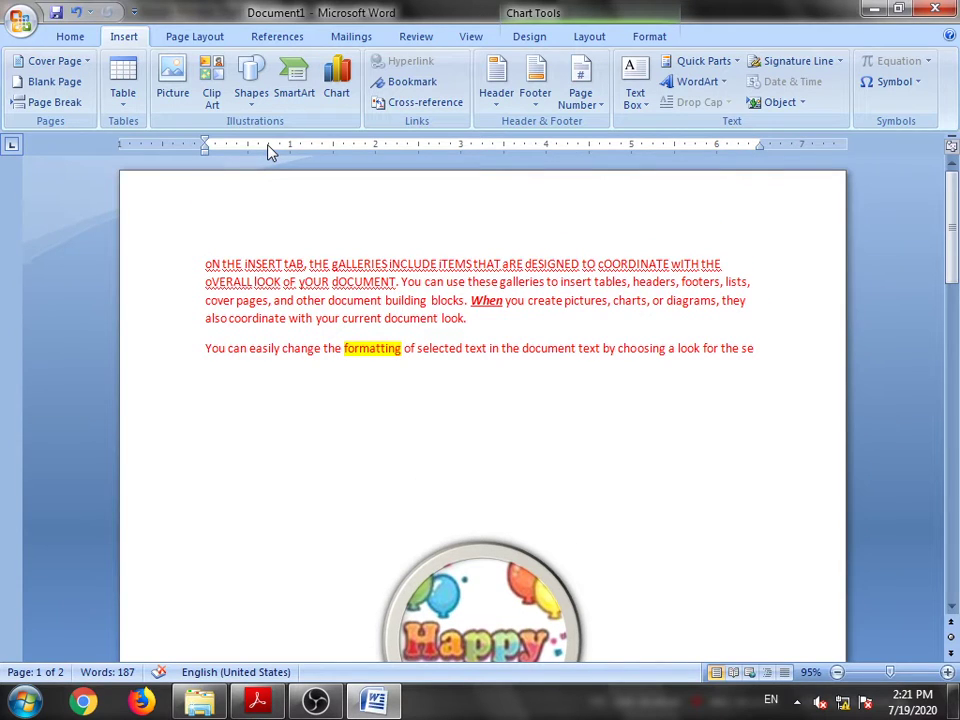
- Switch to the Computer X book PDF and look through the rest of Session 8, highlighting the two "Answer the following" questions in its assessment
left_click(260, 700)
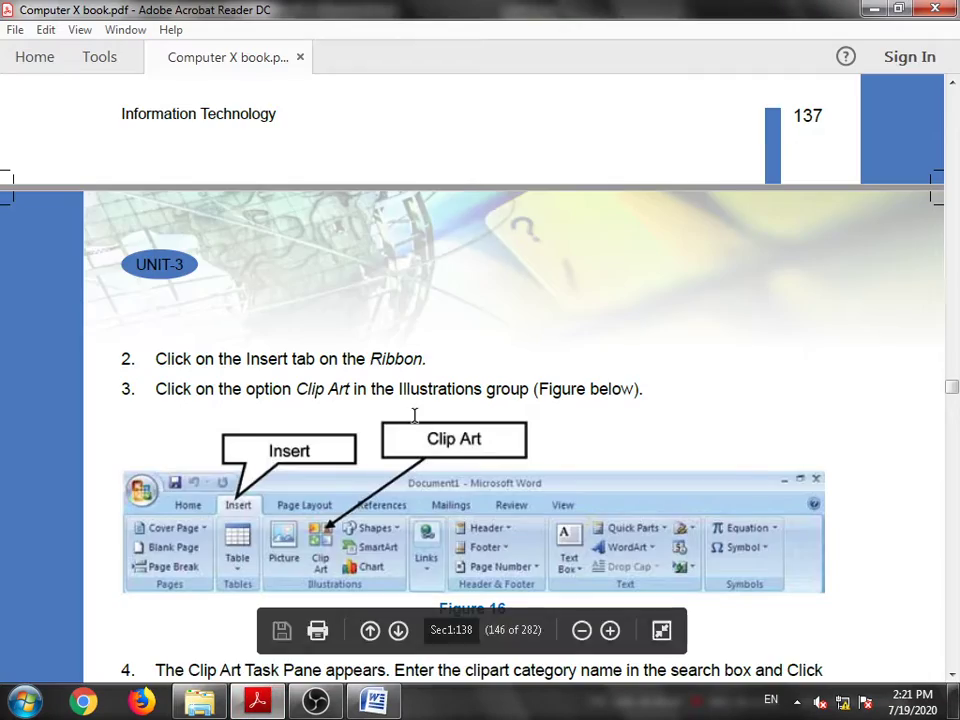
scroll(412, 418, "down", 5)
scroll(304, 379, "down", 20)
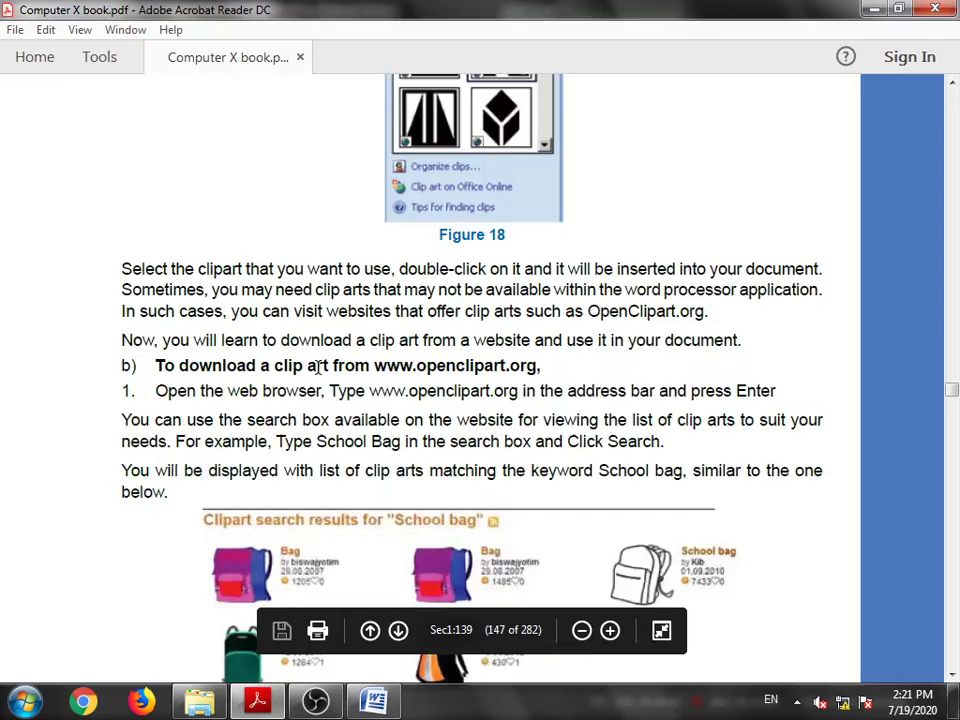
scroll(320, 366, "down", 20)
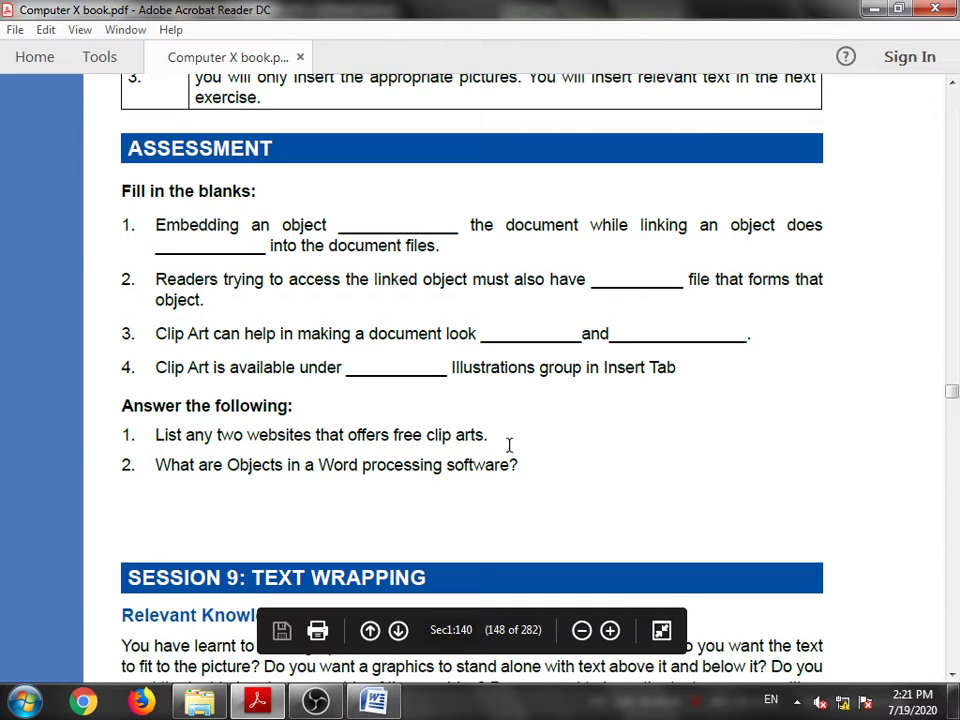
left_click_drag(509, 445, 163, 450)
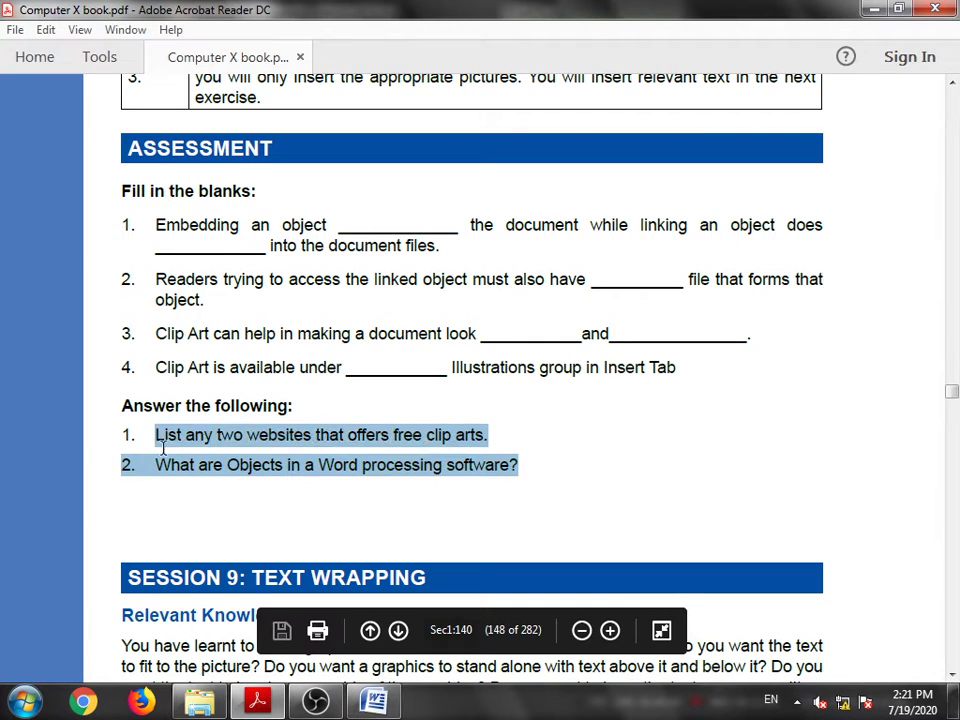
scroll(332, 480, "up", 10)
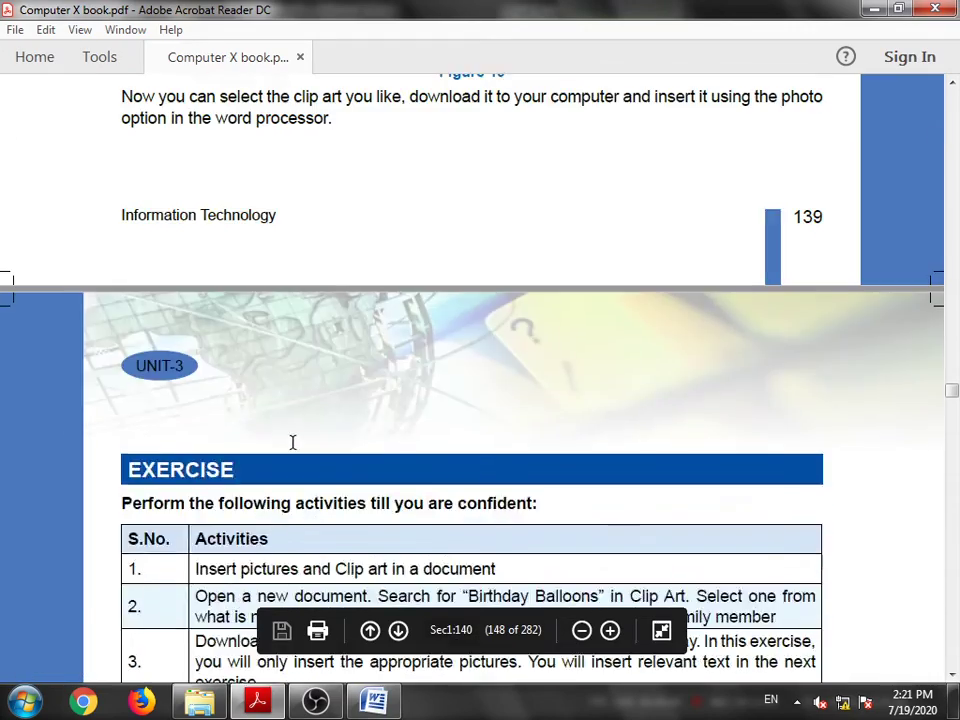
scroll(300, 450, "up", 15)
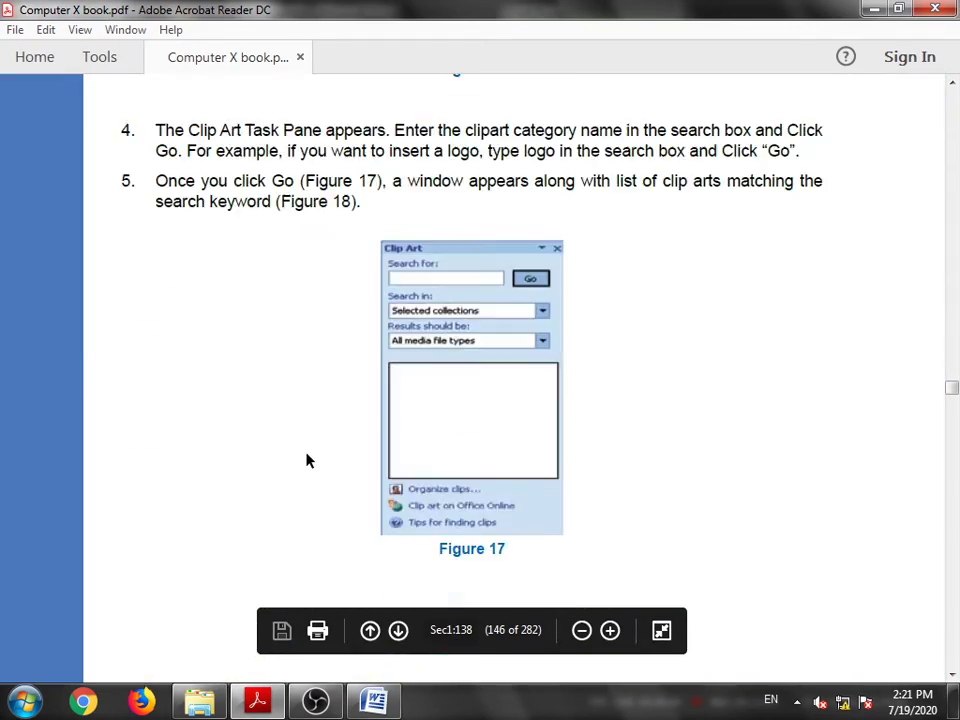
scroll(308, 460, "up", 15)
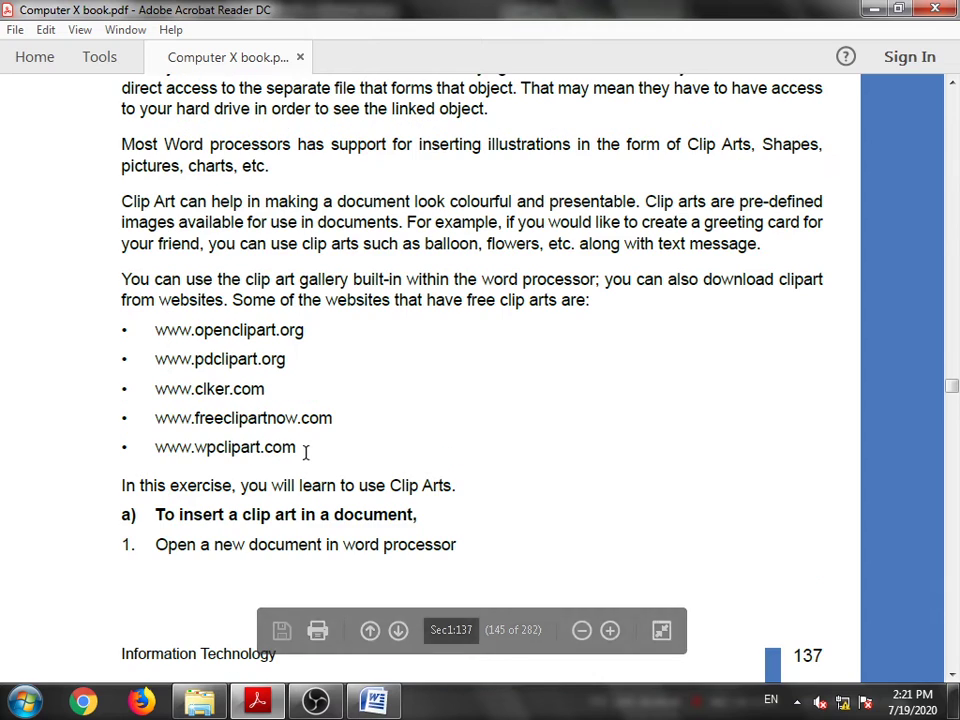
left_click(158, 332)
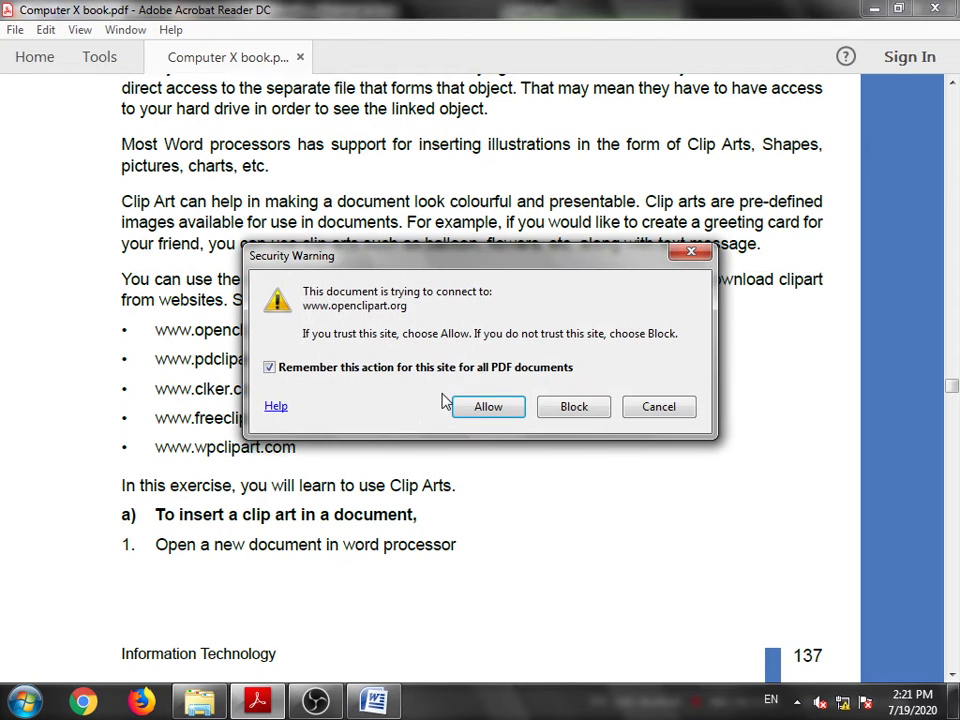
left_click(692, 256)
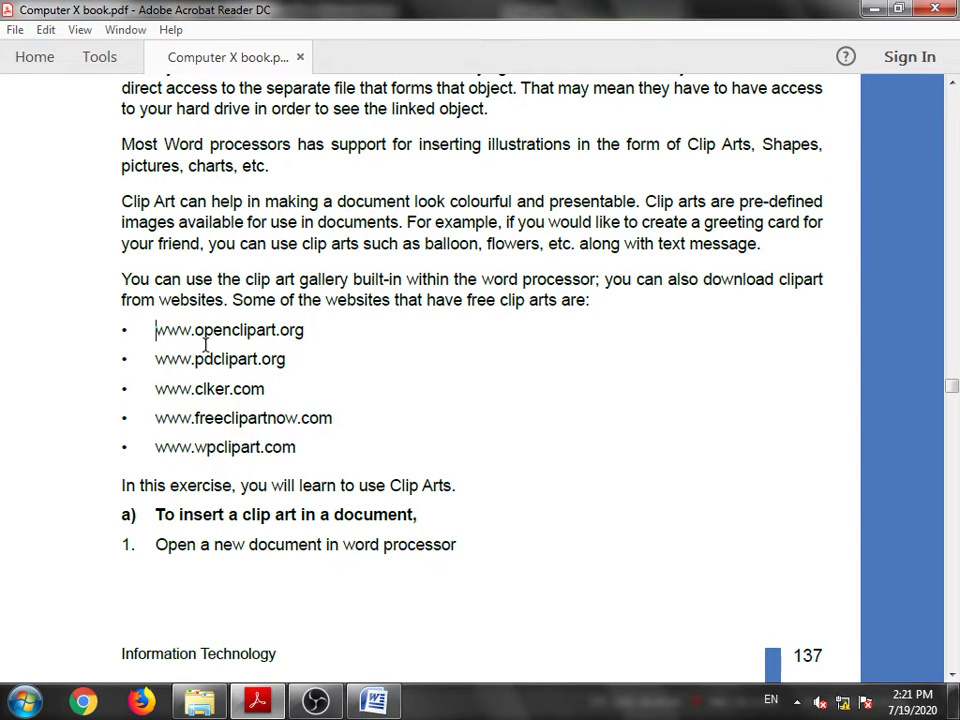
- Continue through the textbook's clip art pages to Session 9: Text Wrapping and read its Relevant Knowledge paragraph
scroll(351, 497, "down", 3)
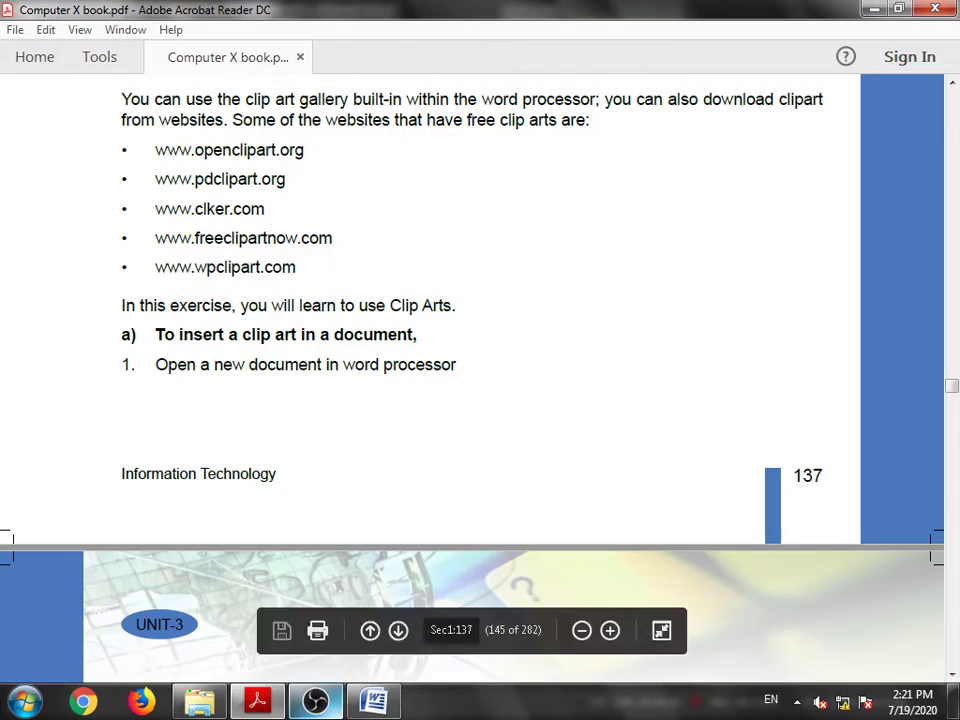
left_click(257, 700)
left_click(257, 703)
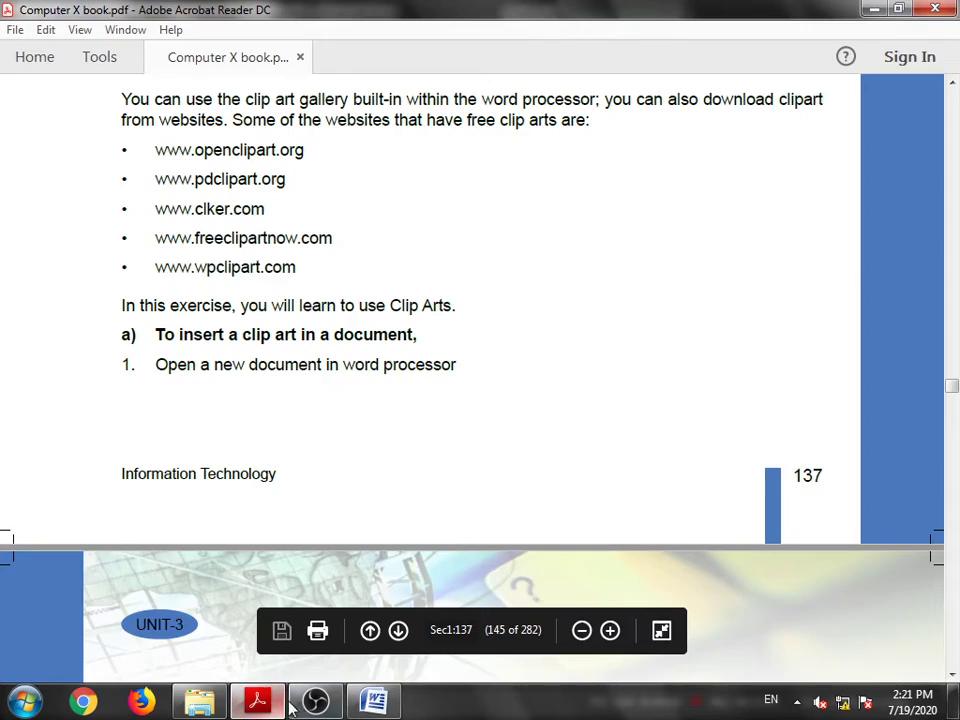
scroll(272, 422, "down", 15)
scroll(278, 430, "down", 20)
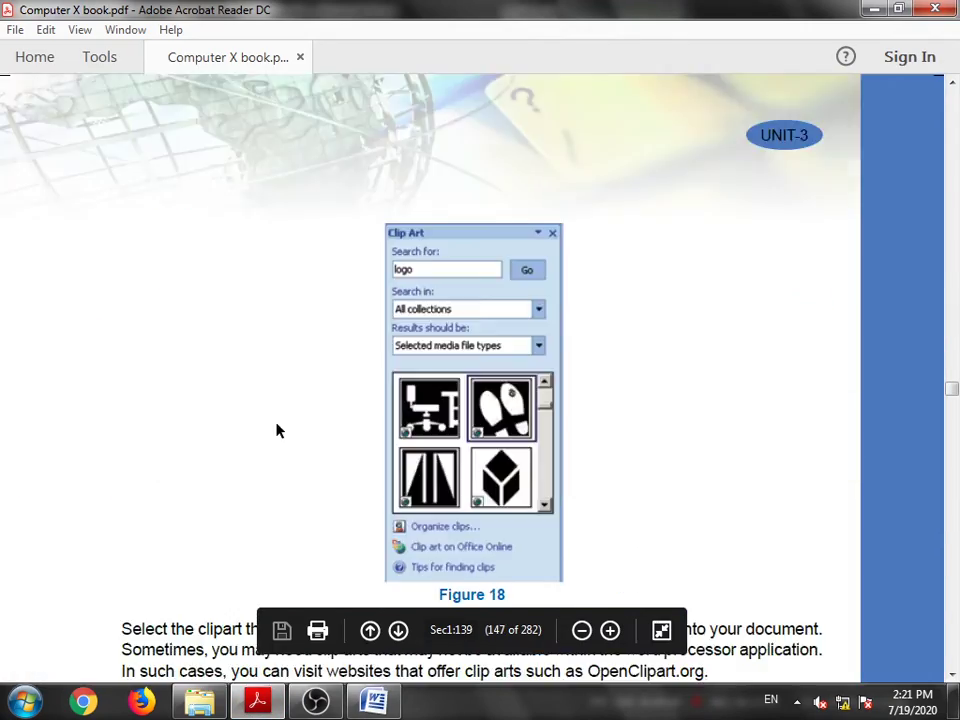
scroll(278, 422, "down", 10)
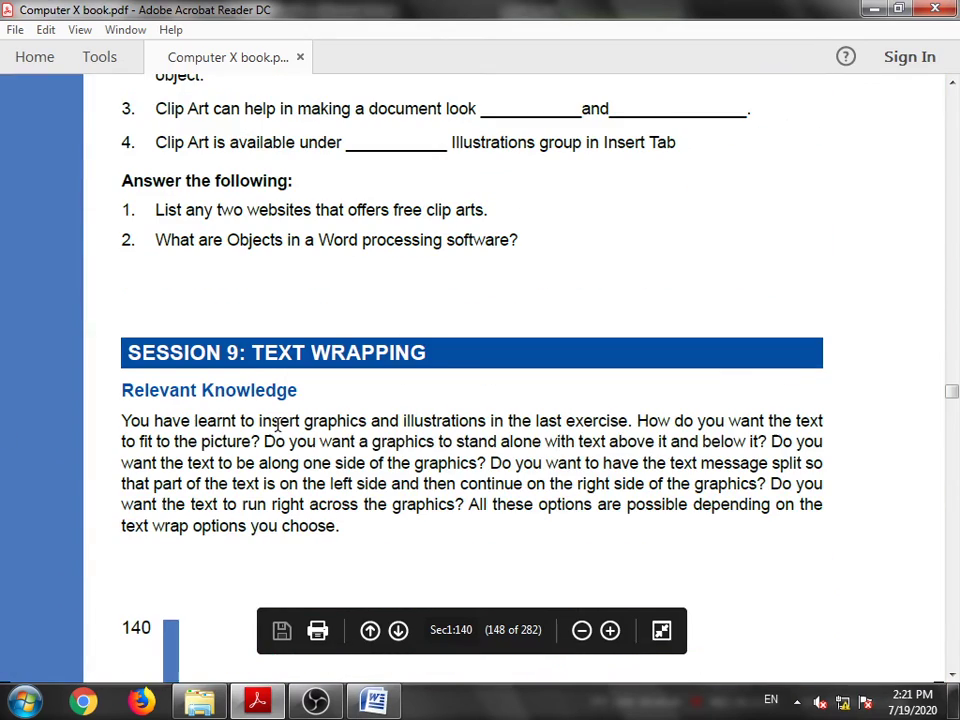
scroll(278, 425, "down", 3)
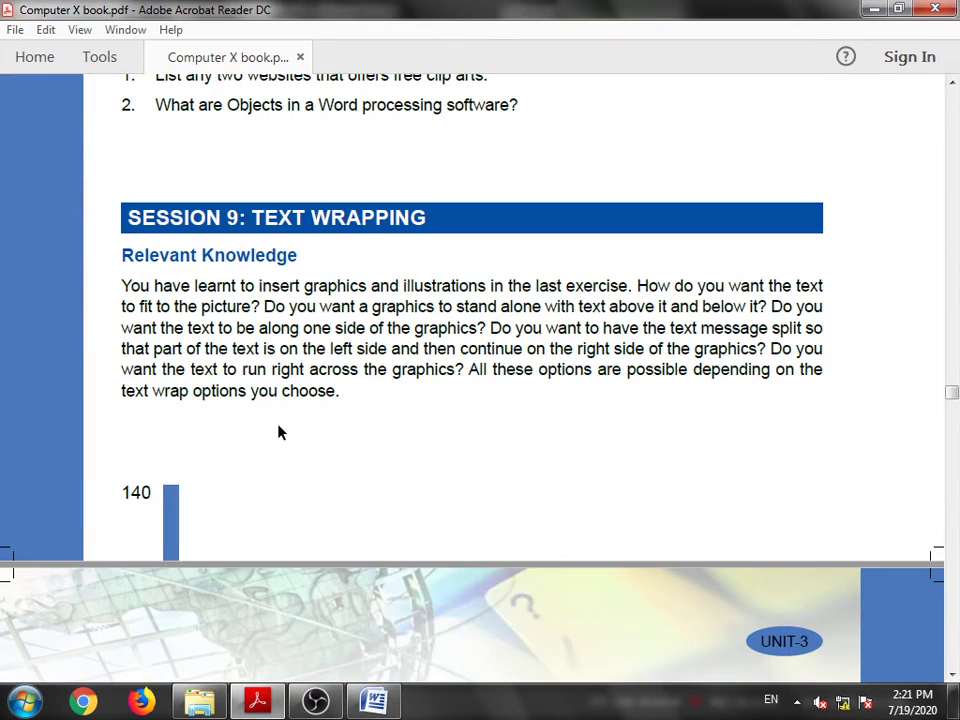
- Switch to Word and view the text wrapping options for the round Happy Birthday picture without choosing another one
left_click(374, 700)
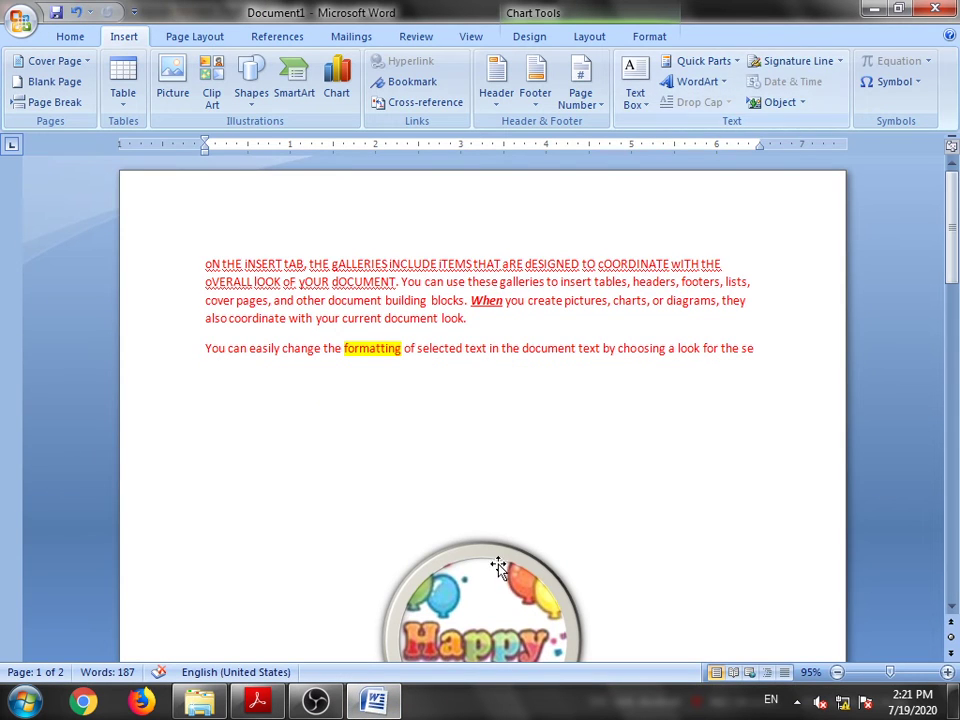
left_click(465, 572)
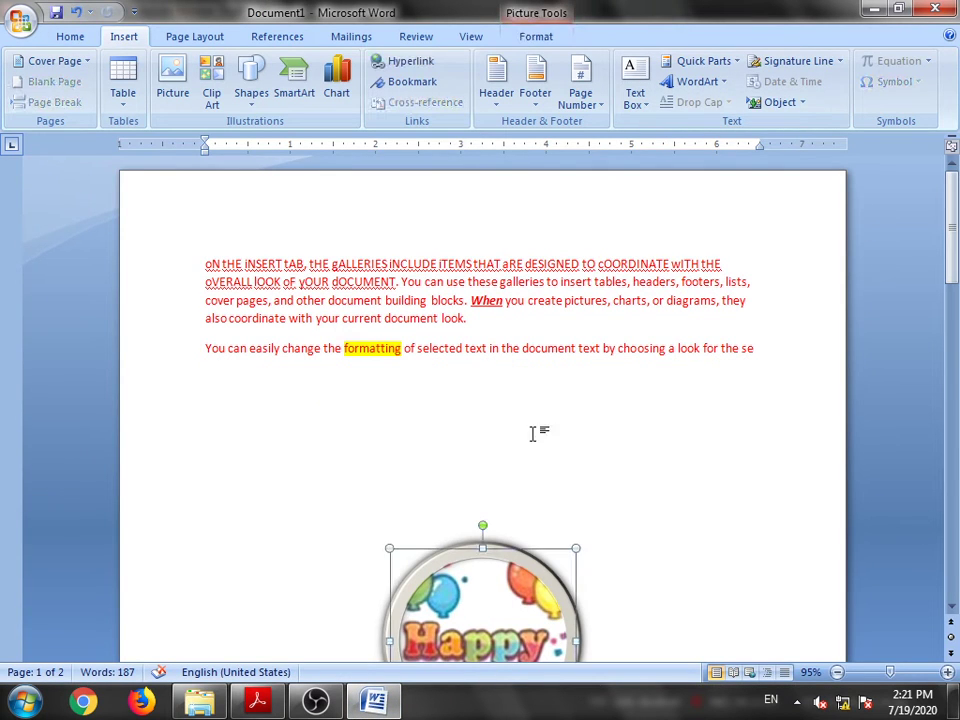
left_click(531, 38)
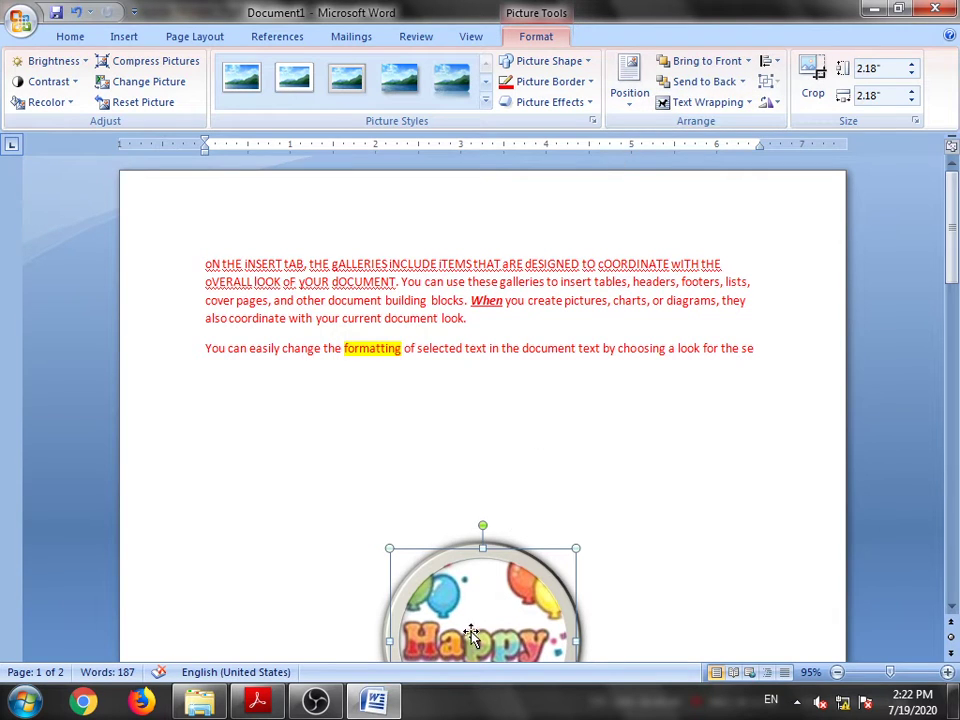
left_click(700, 104)
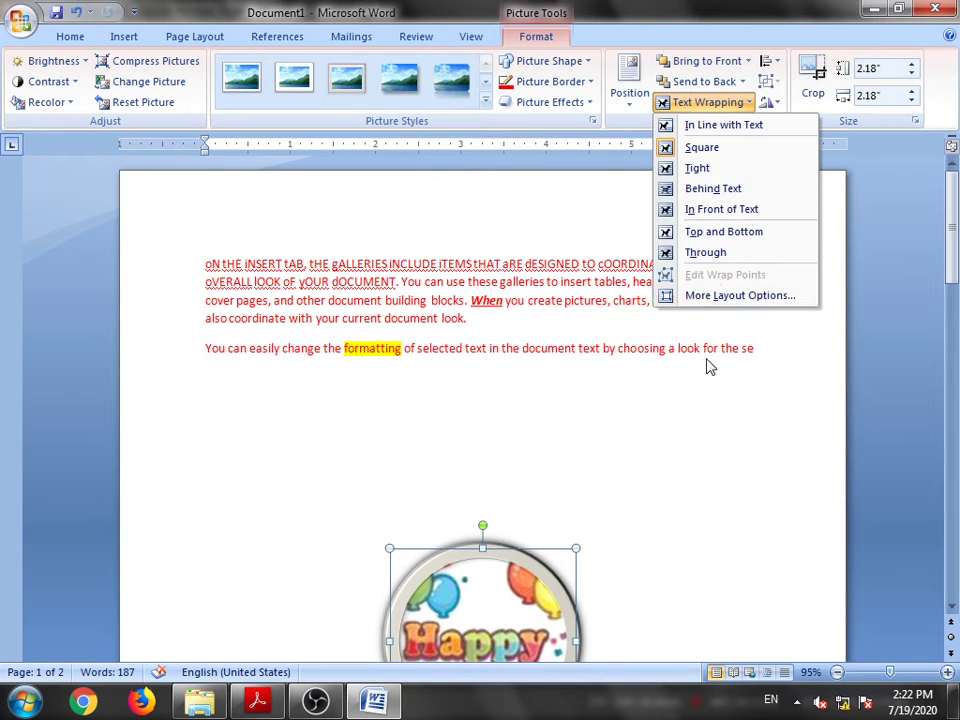
left_click(654, 509)
- Return to the textbook PDF and look through Session 9's text wrapping pages and Session 10: Inserting Objects up to its assessment
left_click(256, 698)
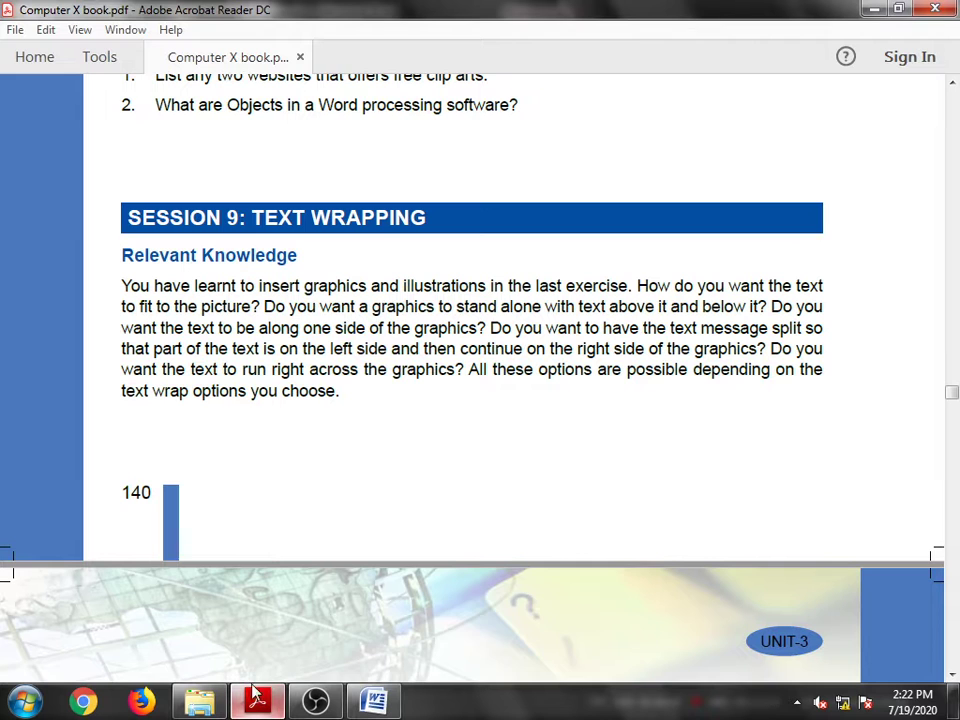
scroll(347, 371, "down", 10)
scroll(347, 371, "down", 20)
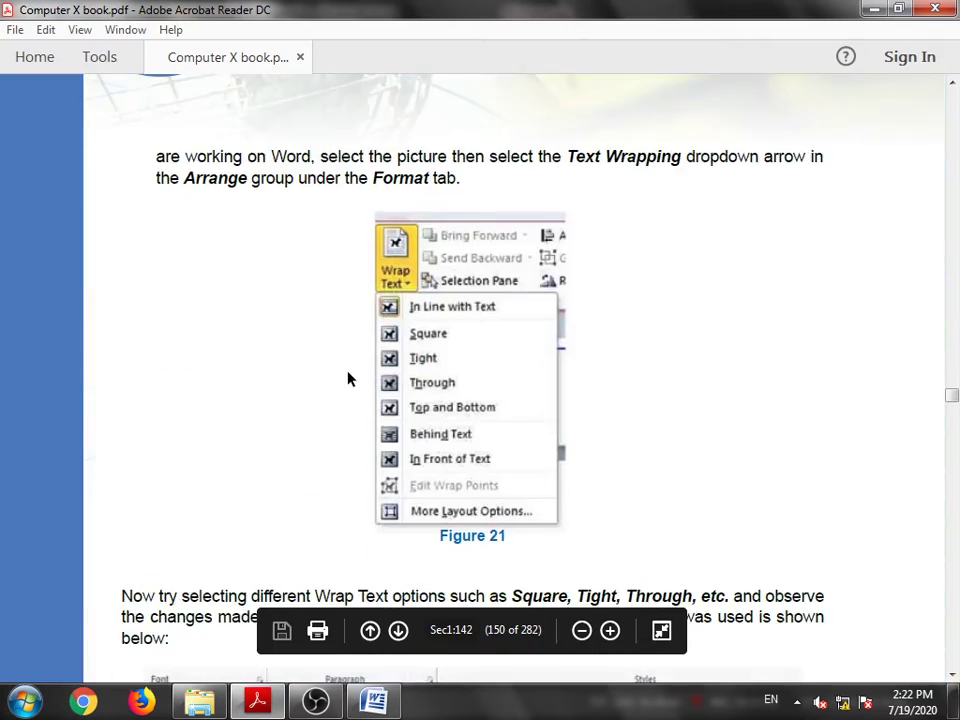
scroll(347, 375, "down", 15)
scroll(347, 371, "down", 12)
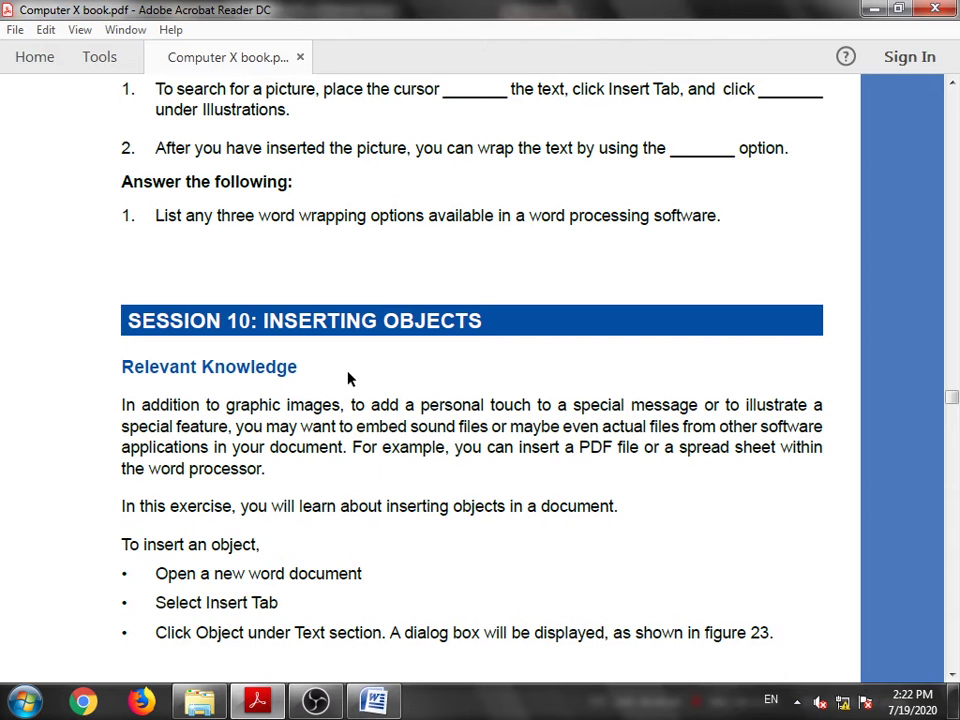
scroll(348, 375, "down", 15)
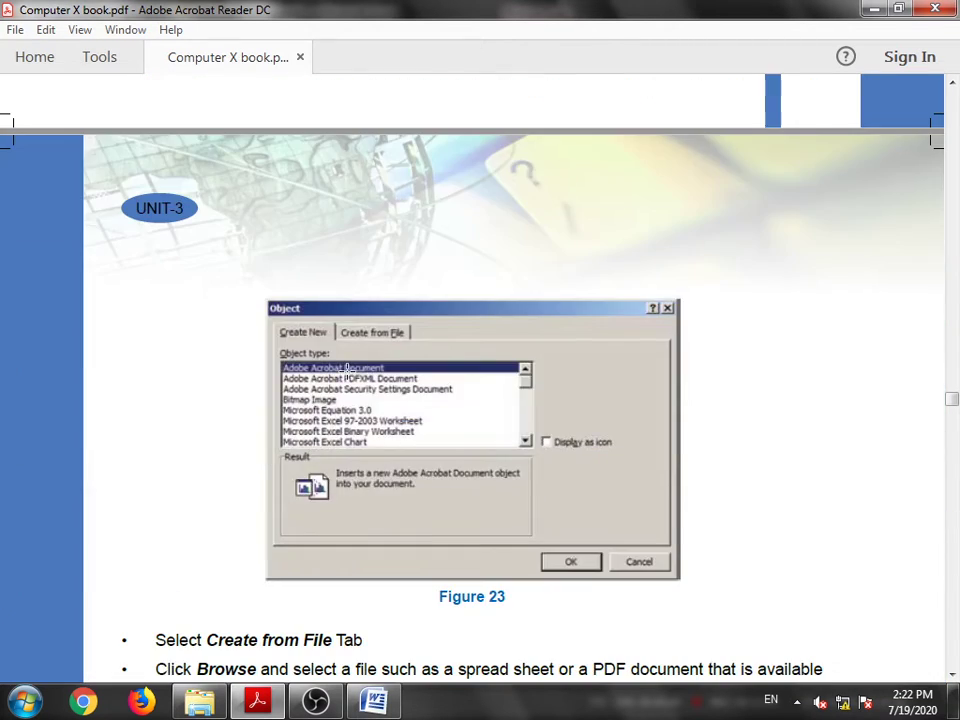
scroll(346, 370, "down", 10)
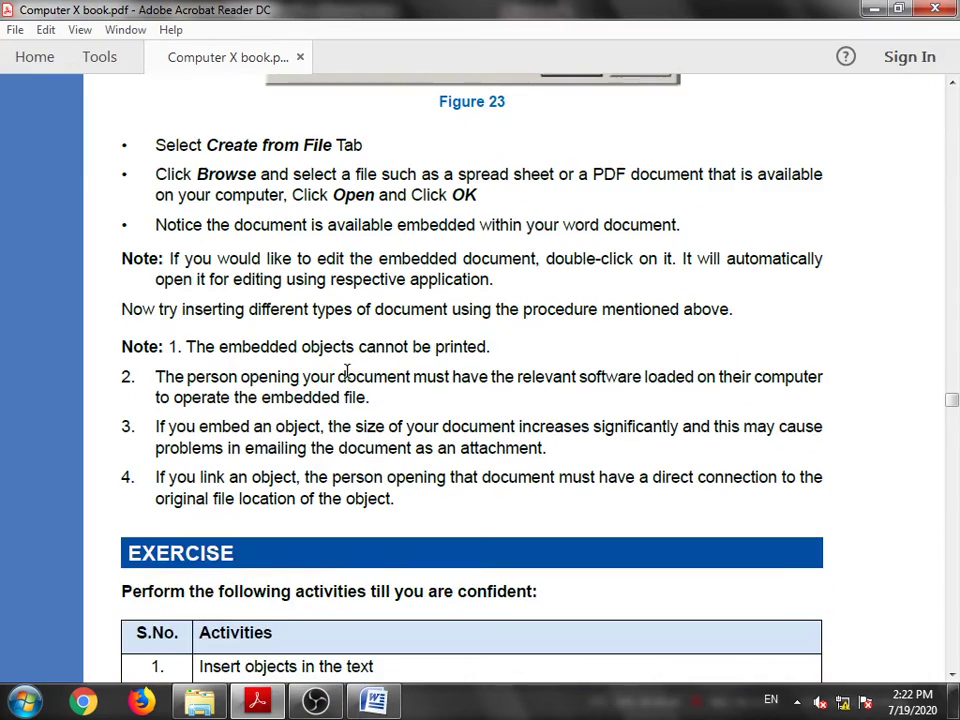
scroll(347, 371, "down", 20)
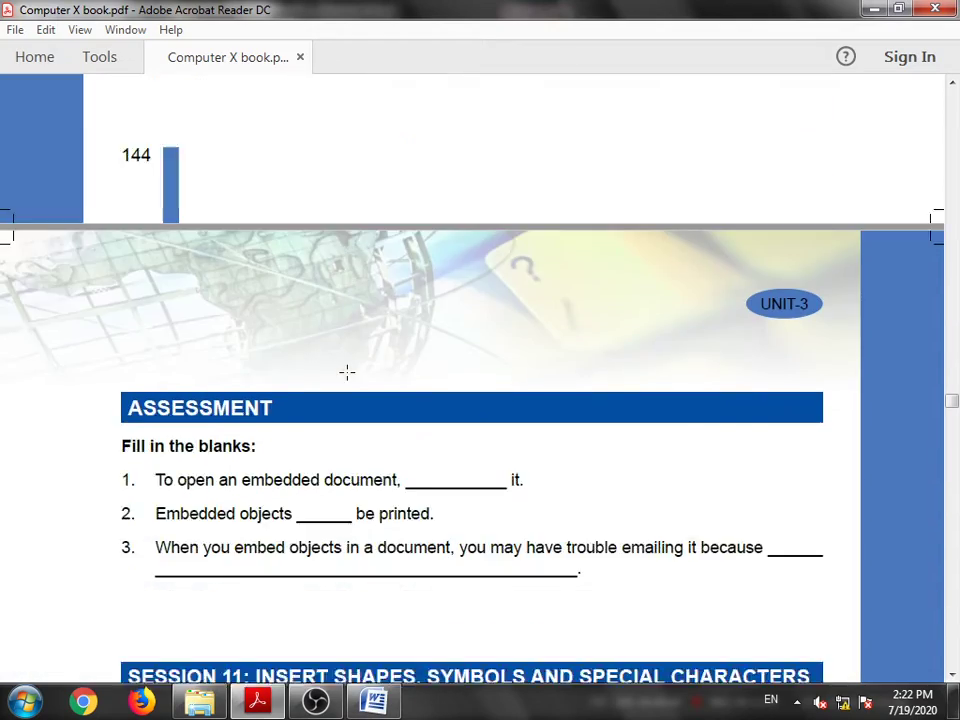
- Read the introduction and first instructions of Session 11: Insert Shapes, Symbols and Special Characters
scroll(347, 373, "down", 5)
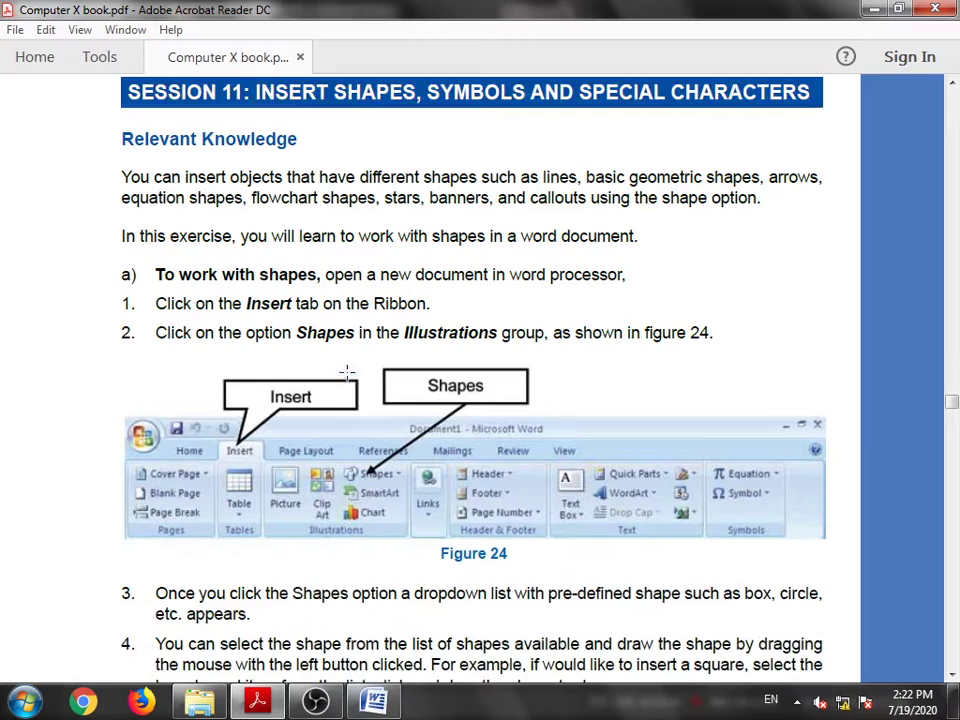
scroll(347, 373, "up", 5)
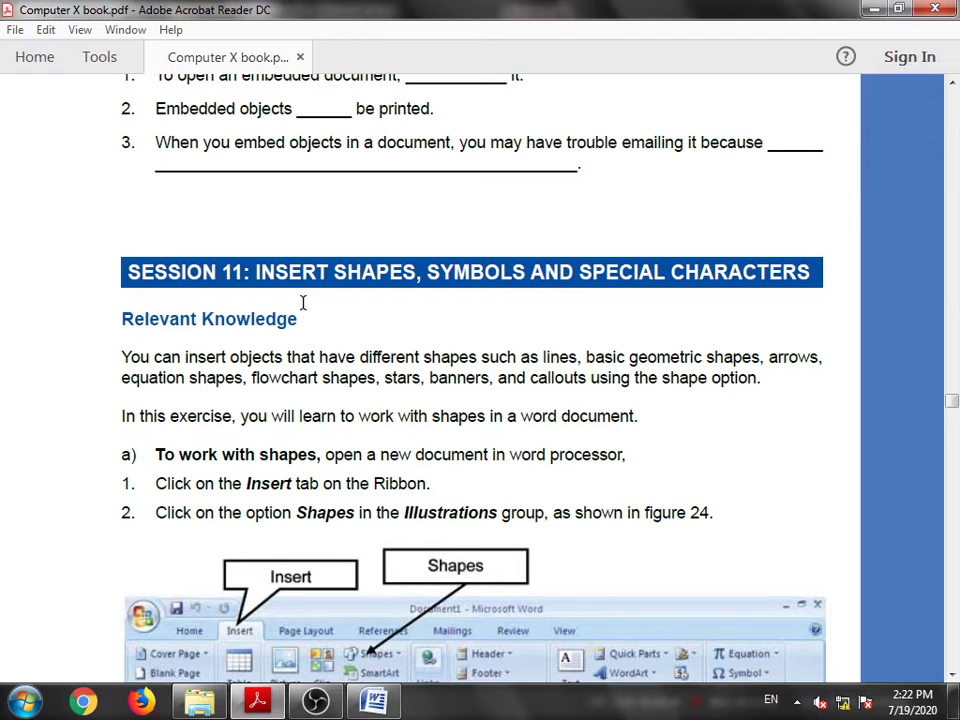
scroll(302, 302, "down", 1)
scroll(302, 302, "down", 2)
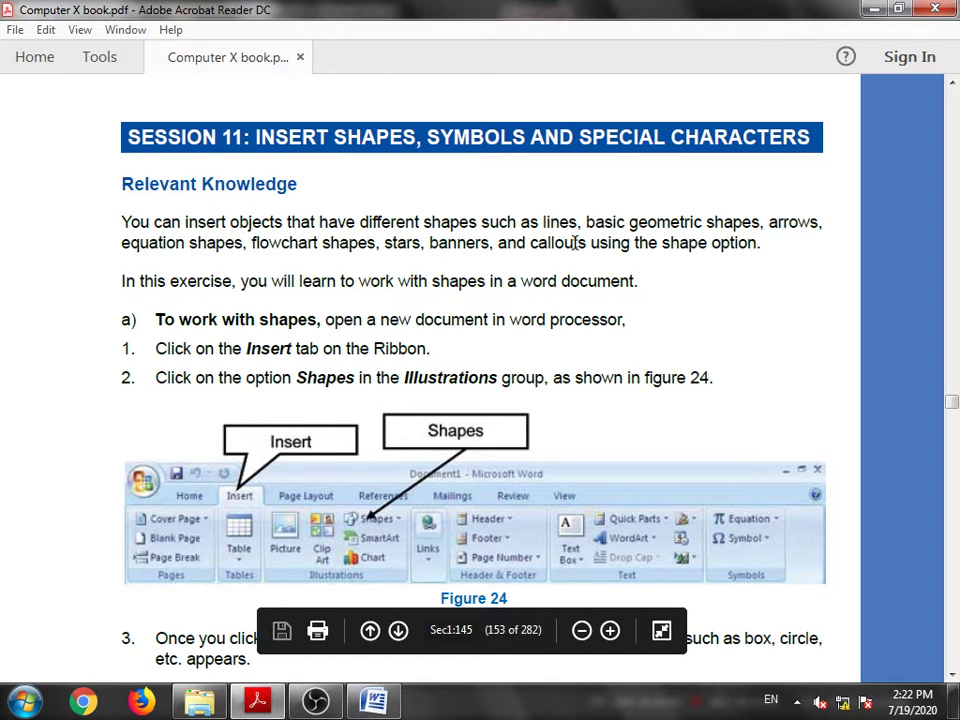
scroll(367, 446, "down", 3)
- Switch to Word, place the insertion point inside "choosing" in the second paragraph and open the full Symbol dialog
left_click(374, 700)
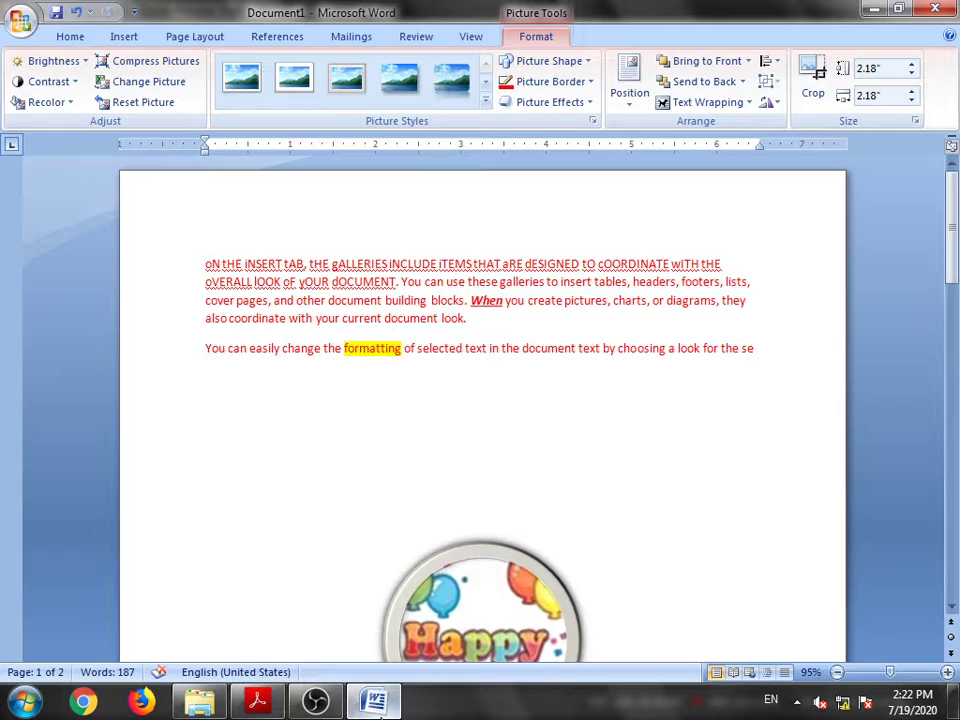
left_click(124, 38)
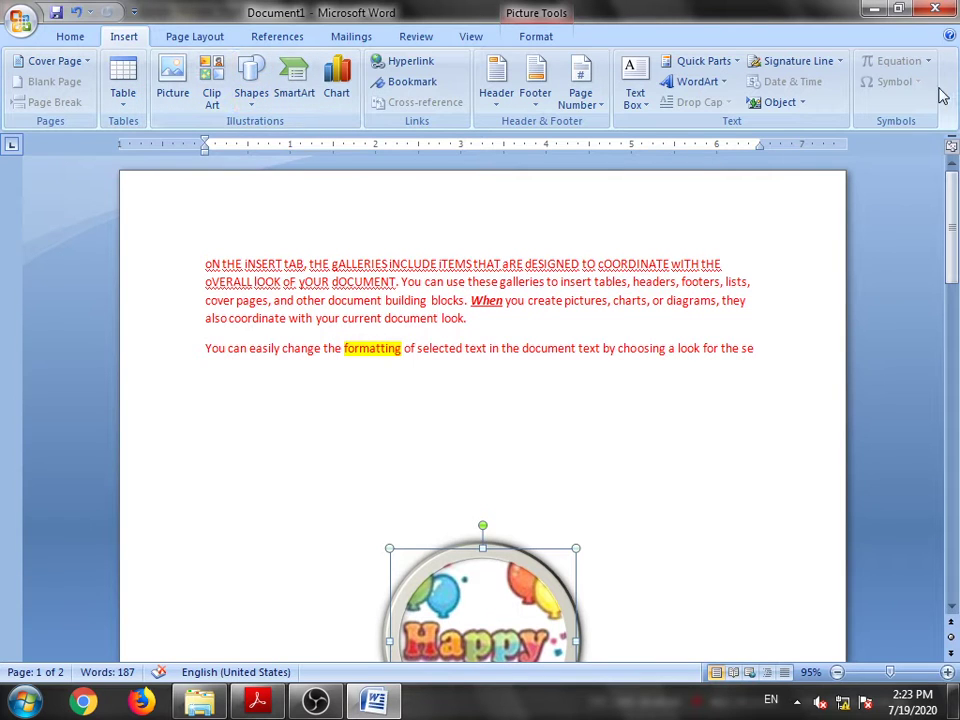
left_click(640, 348)
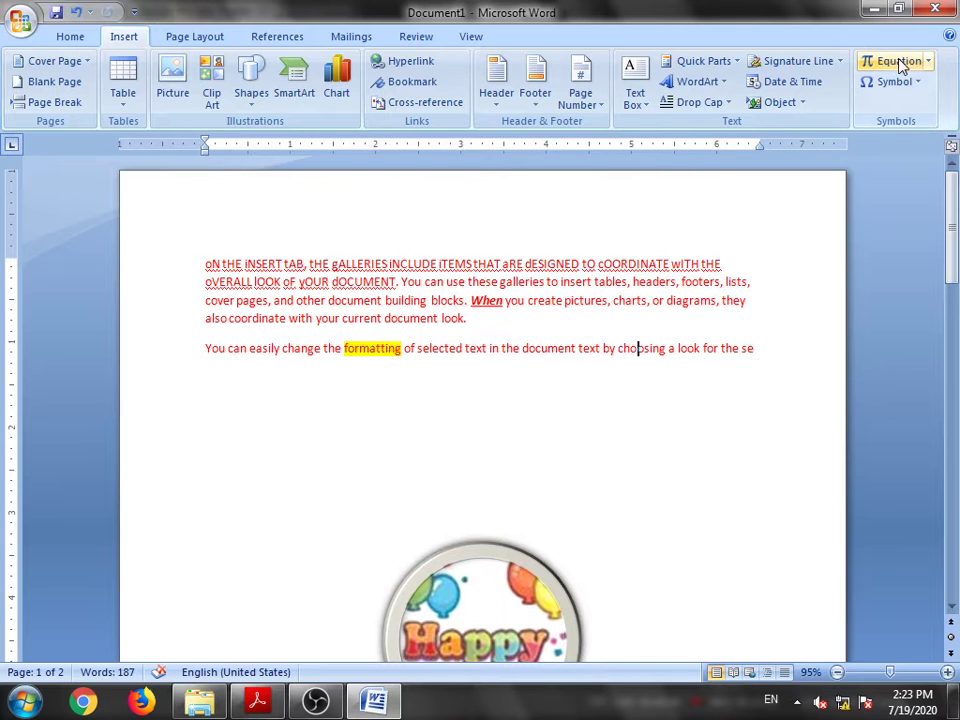
left_click(912, 84)
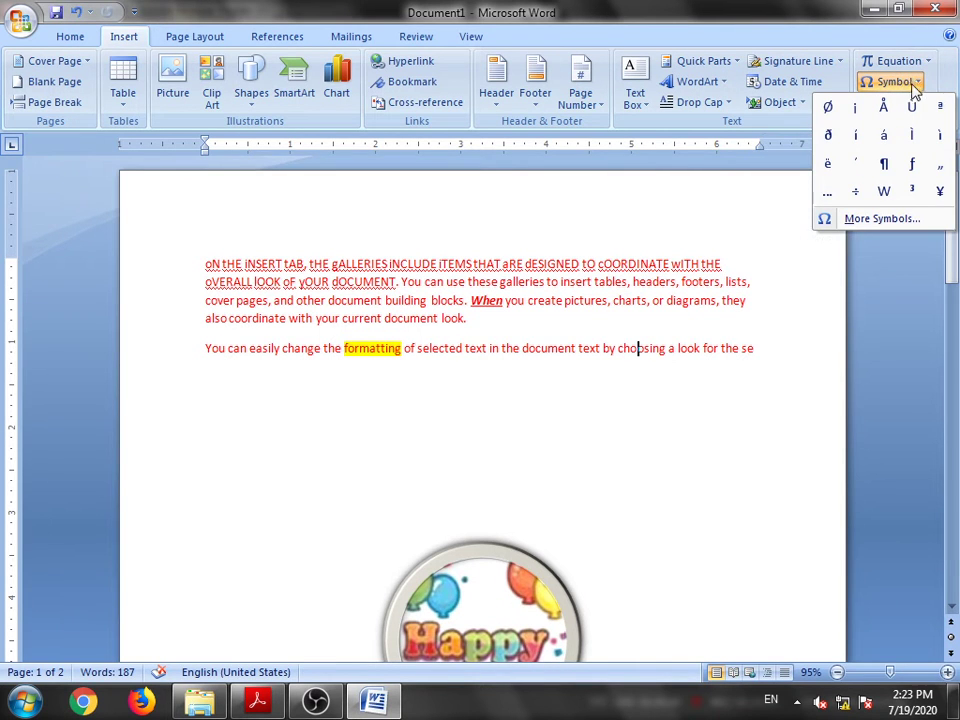
left_click(868, 230)
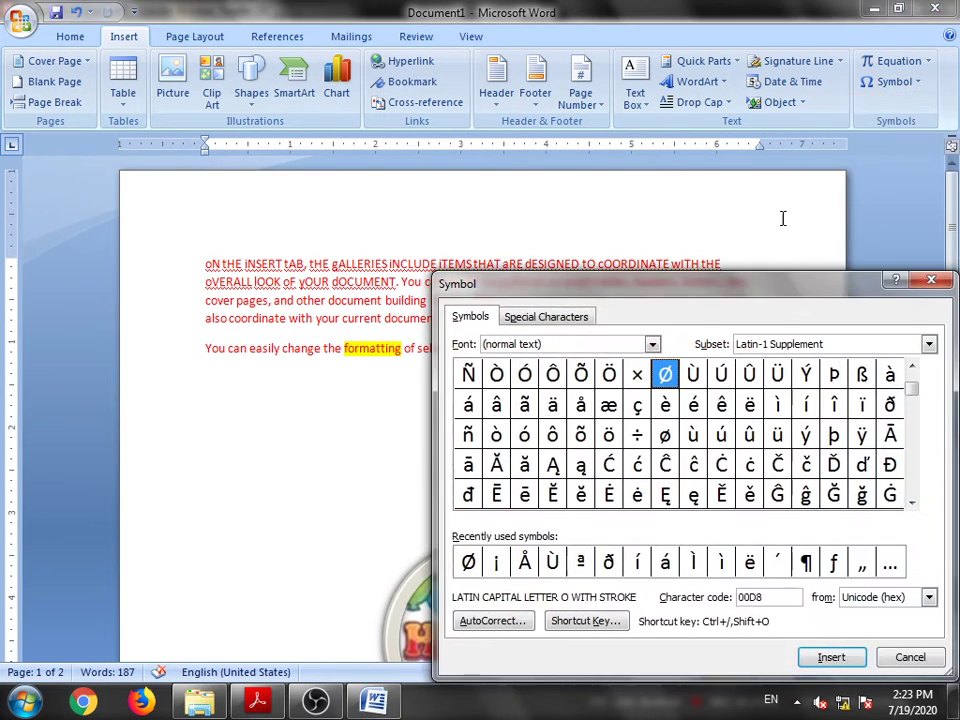
- Browse the normal text symbols from Basic Latin through Latin Extended-B, and view the list of special characters
left_click(911, 368)
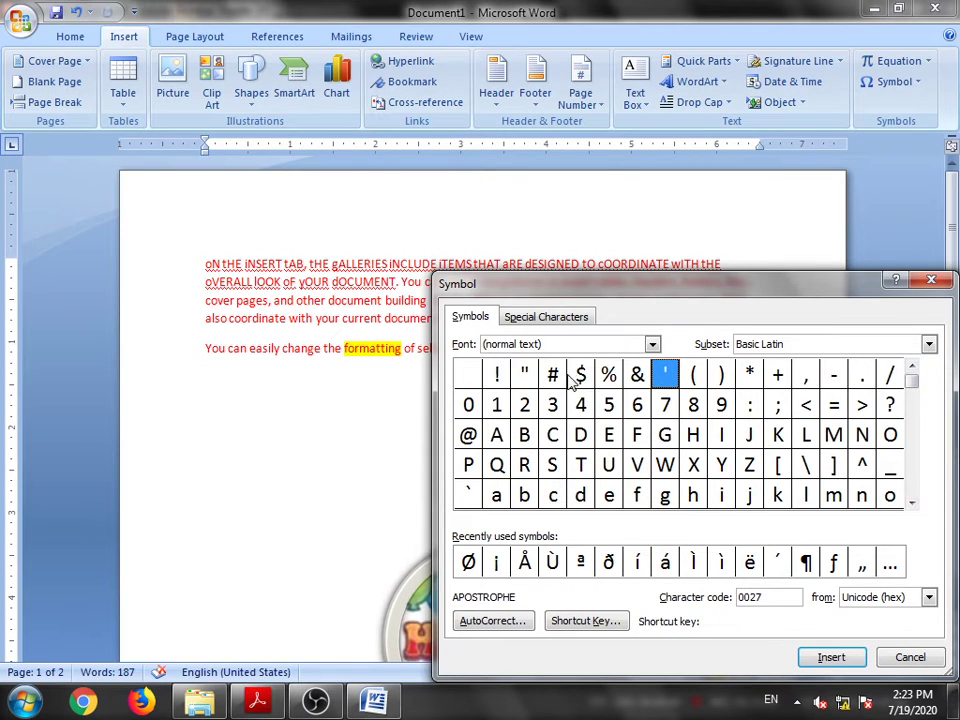
left_click(911, 502)
left_click(911, 502)
left_click(911, 502)
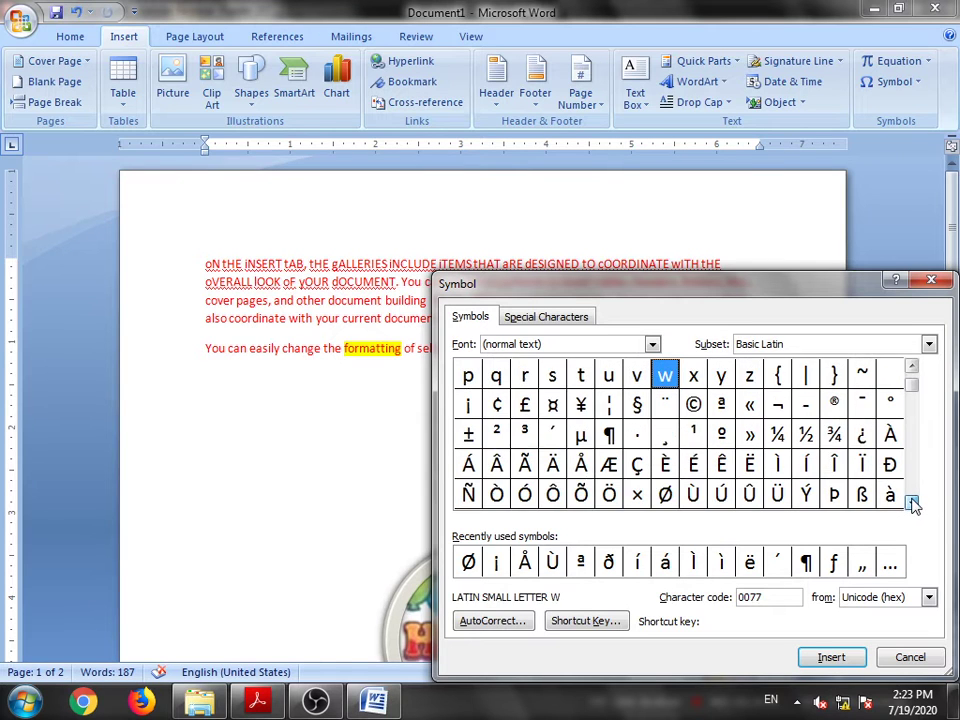
left_click(911, 502)
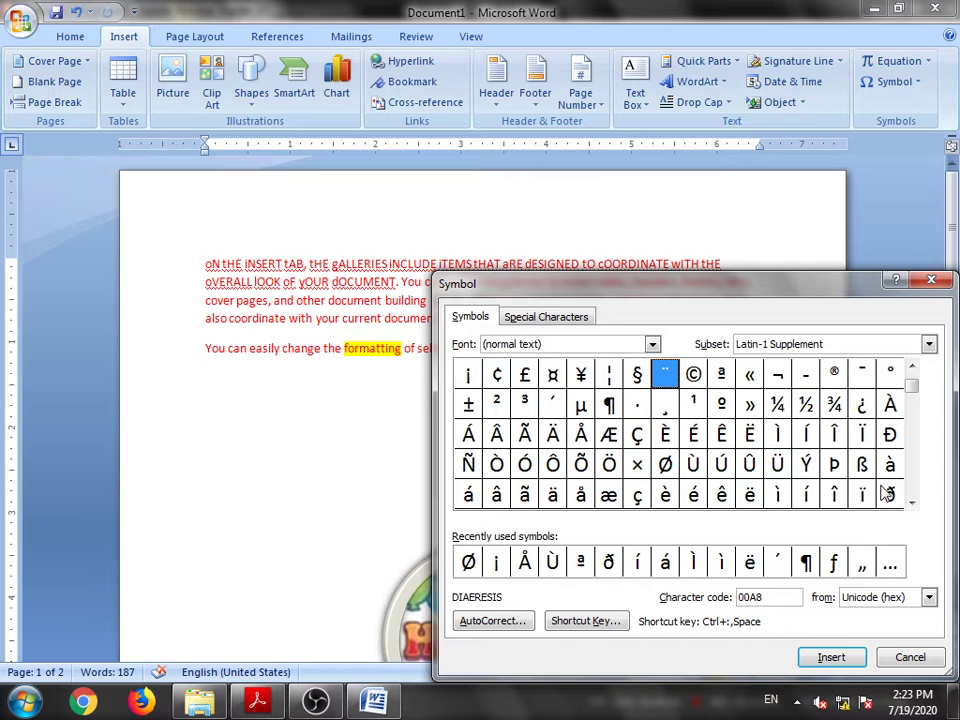
left_click(912, 502)
left_click(912, 502)
left_click(912, 502)
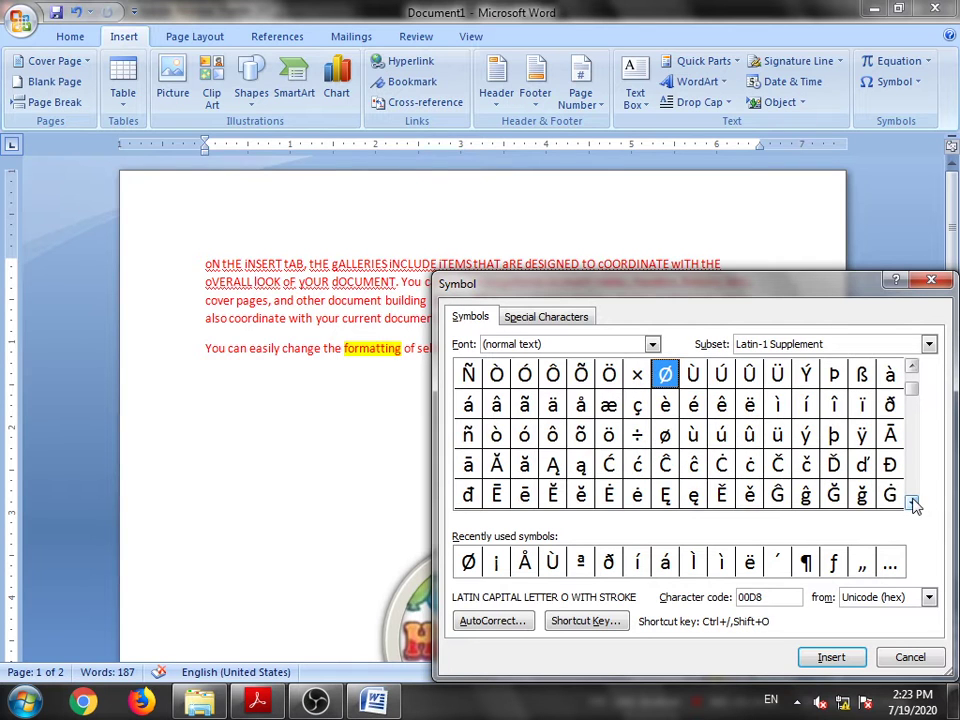
left_click(912, 502)
left_click(912, 502)
left_click(912, 502)
left_click(912, 502)
left_click(912, 502)
left_click(912, 502)
left_click(912, 502)
left_click(912, 502)
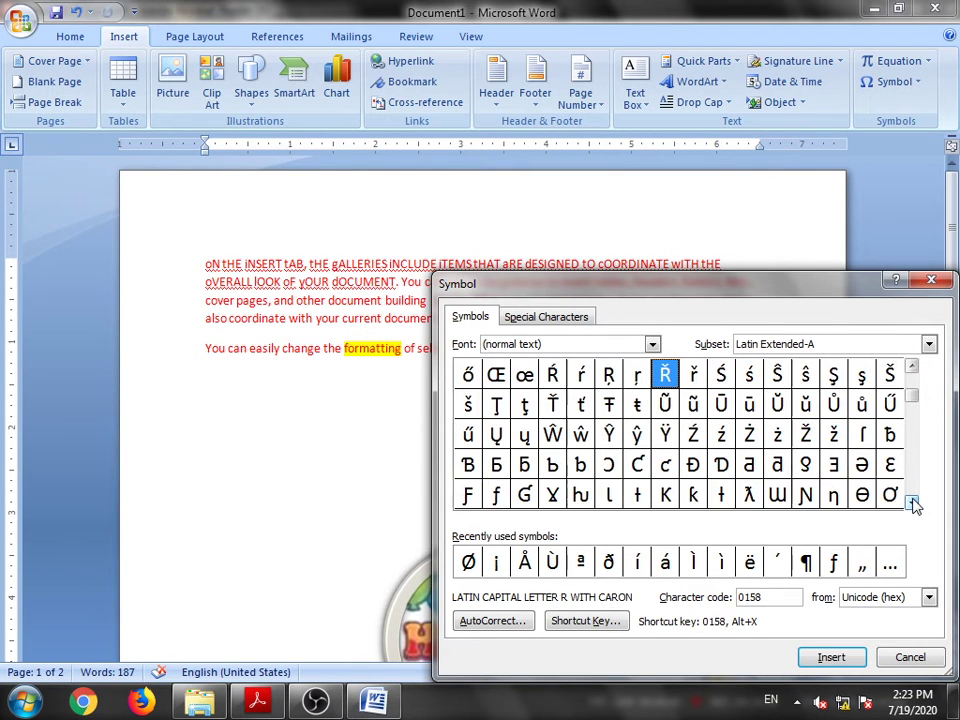
left_click(912, 502)
left_click(912, 502)
left_click(912, 502)
left_click(912, 502)
left_click(912, 502)
left_click(912, 502)
left_click(912, 502)
left_click(912, 502)
left_click(912, 502)
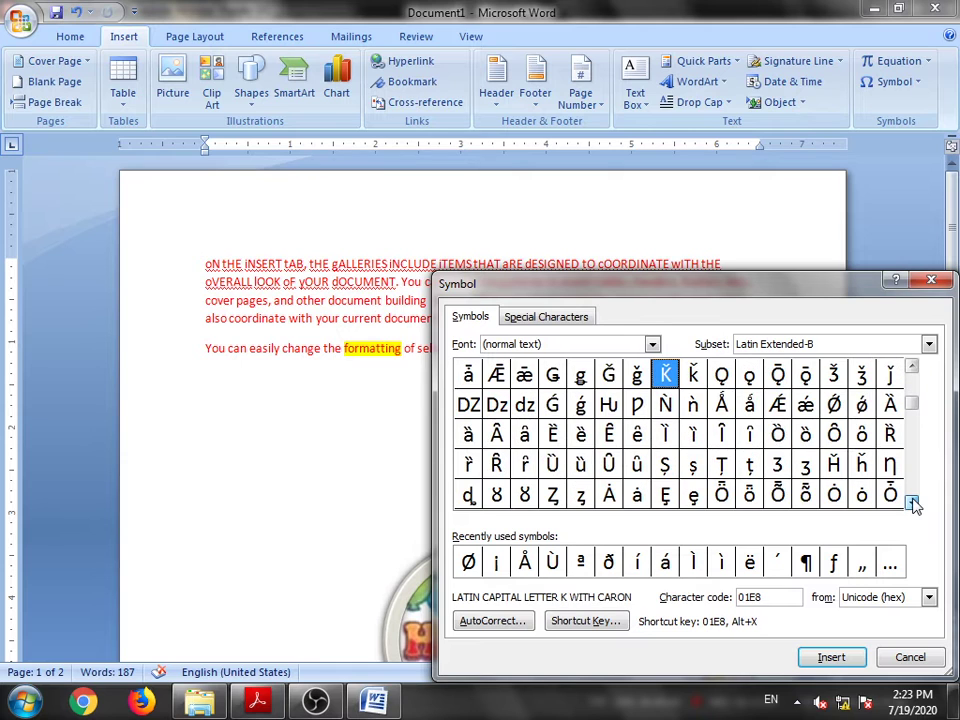
left_click(912, 502)
left_click(912, 502)
left_click(912, 502)
left_click(912, 502)
left_click(912, 502)
left_click(912, 502)
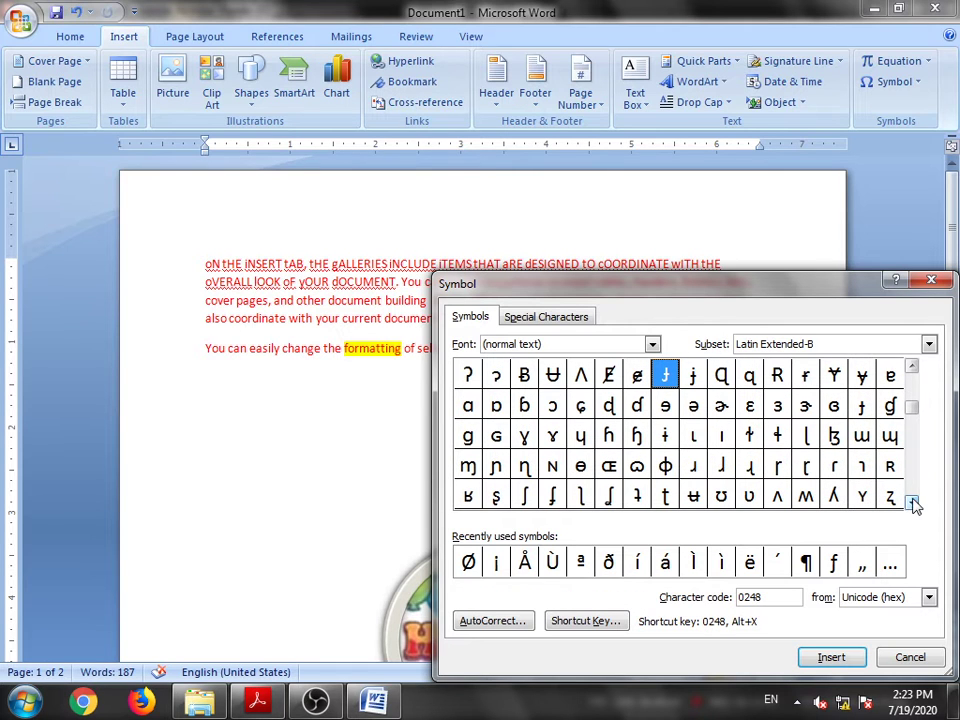
left_click(525, 322)
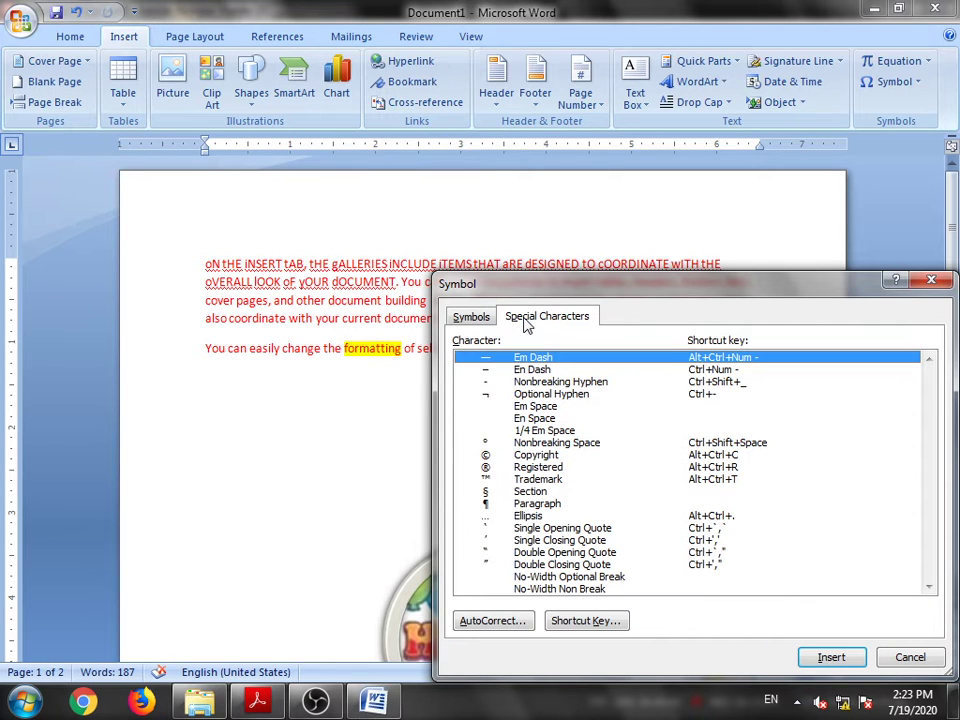
left_click(480, 320)
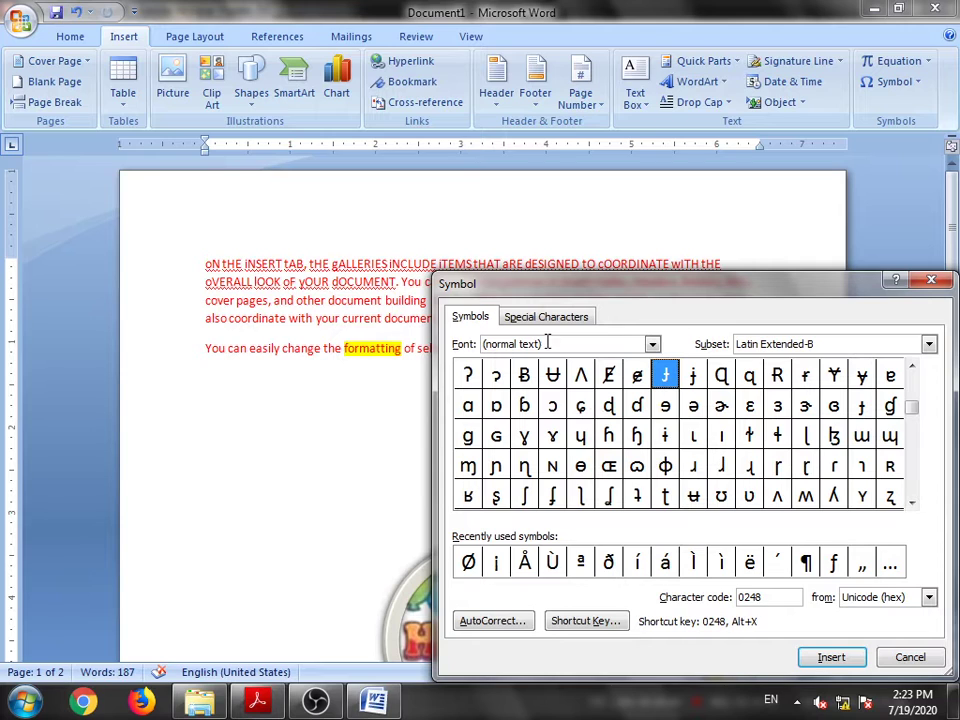
- View the Adobe Caslon Pro Bold symbols, including the Currency Symbols and Mathematical Operators subsets, and close the dialog without inserting any
left_click(652, 344)
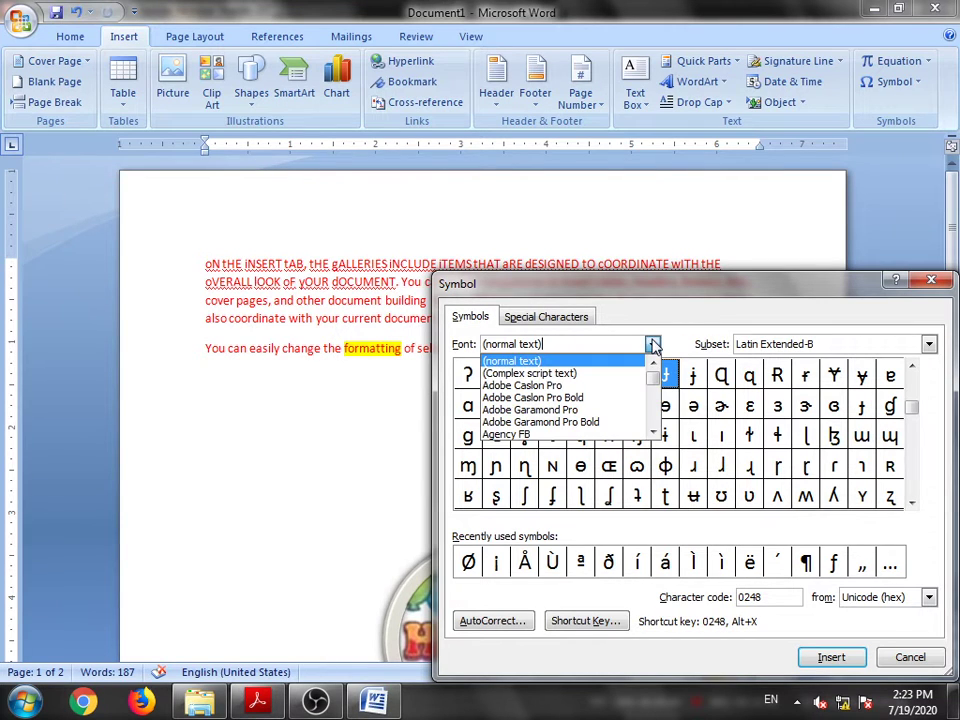
left_click(556, 398)
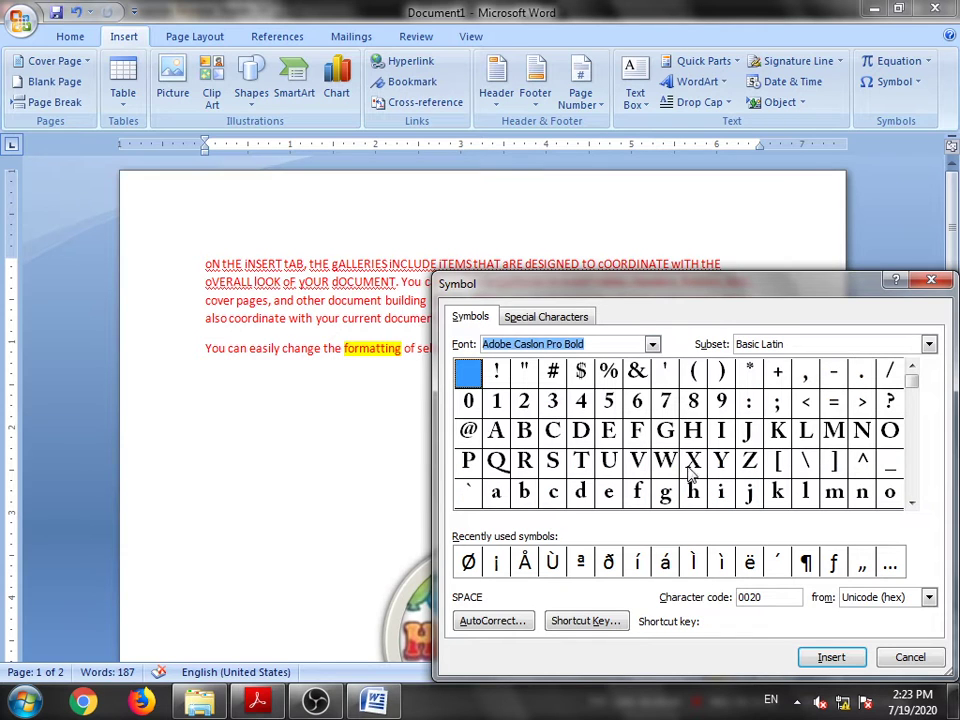
left_click(929, 344)
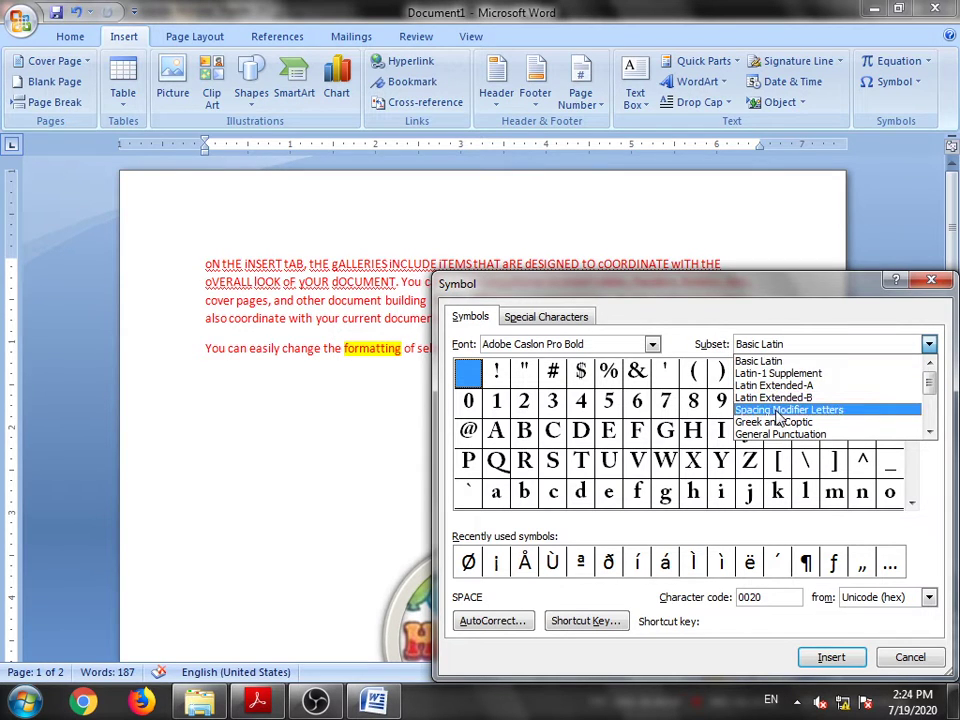
scroll(745, 405, "down", 1)
scroll(745, 405, "down", 2)
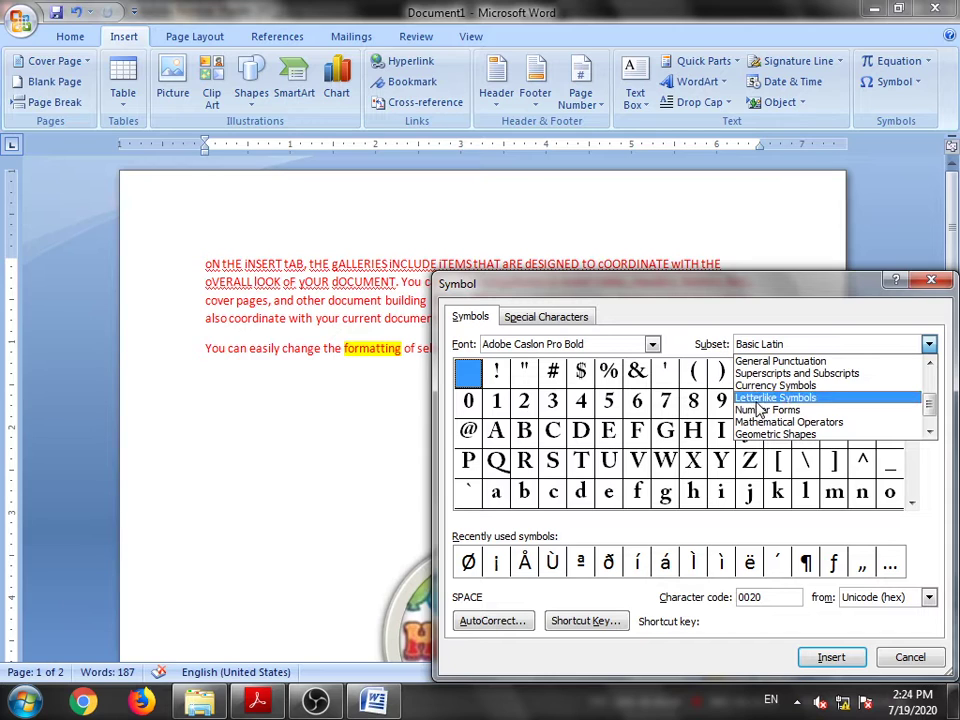
left_click(757, 386)
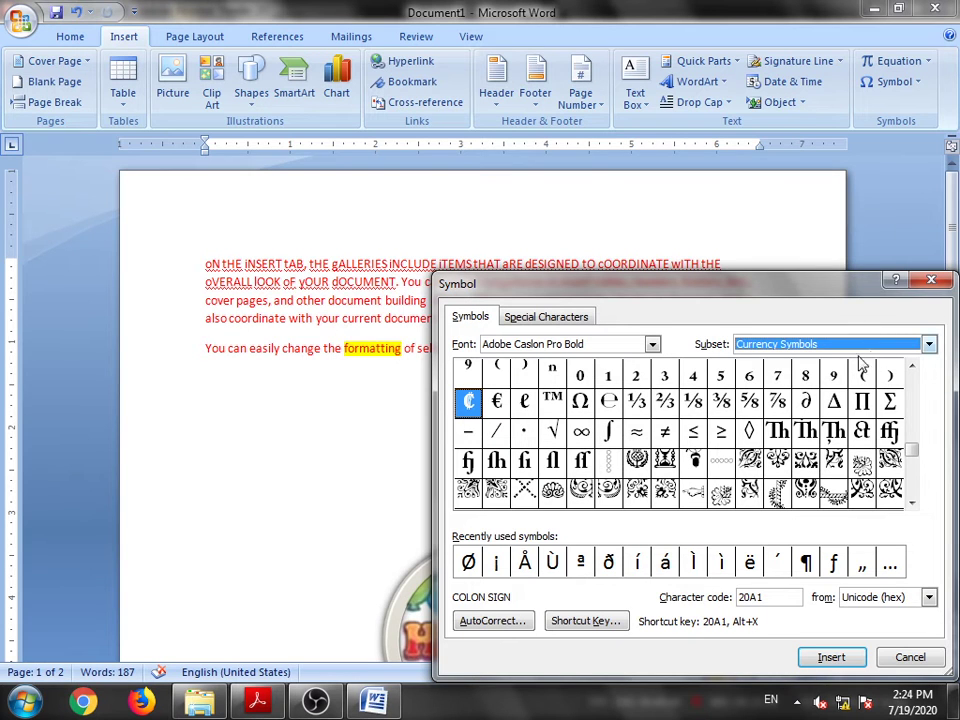
left_click(928, 343)
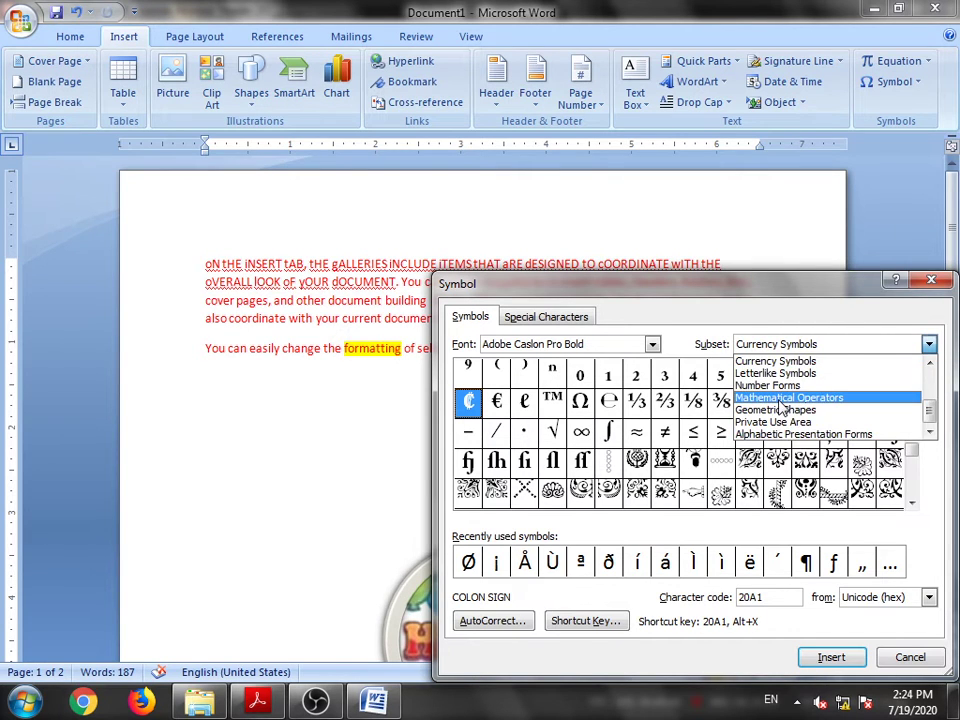
left_click(779, 398)
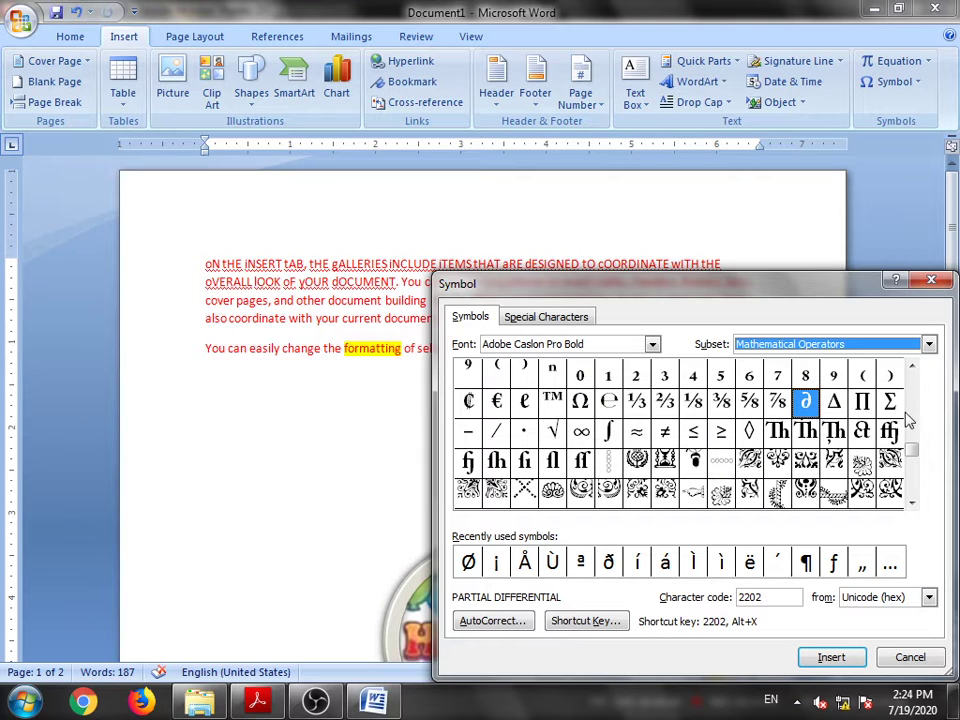
left_click_drag(911, 450, 912, 390)
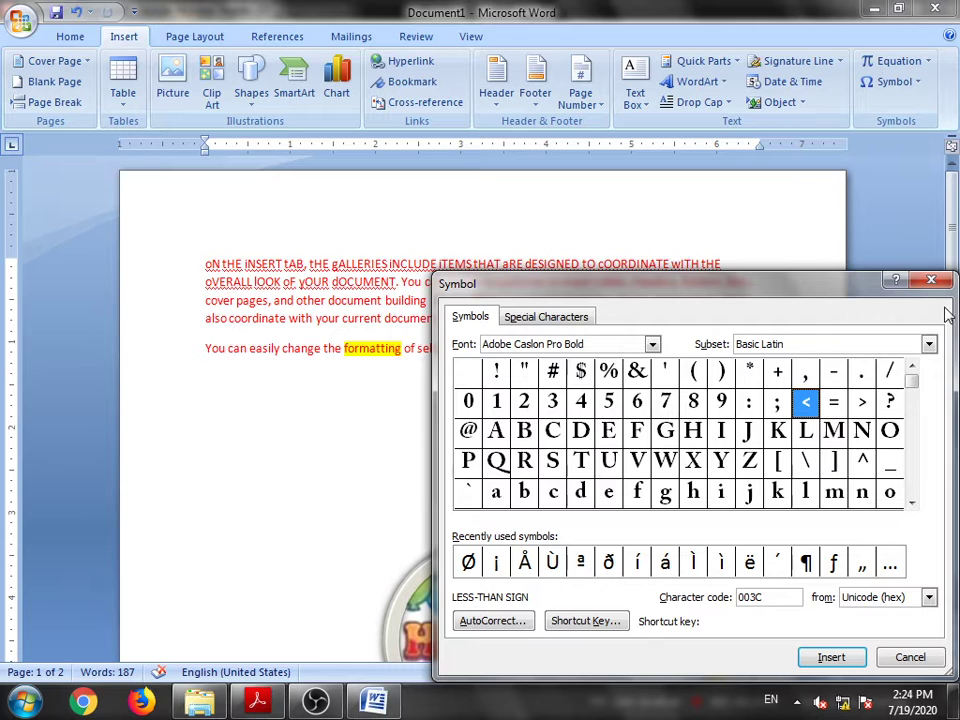
left_click(930, 280)
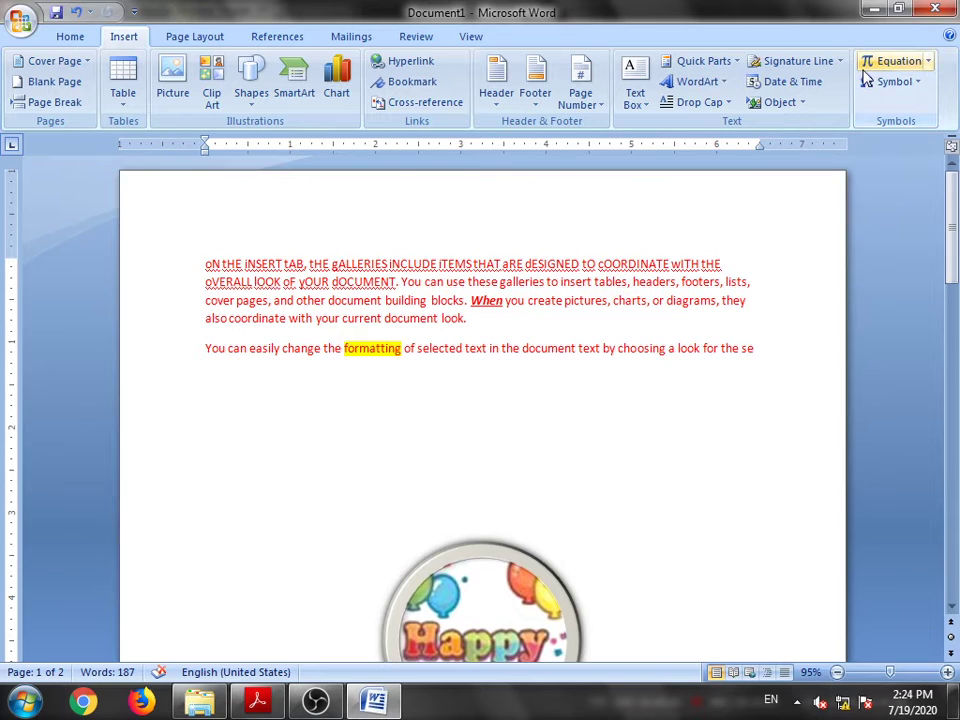
- View the built-in equations and insert a new blank equation at the insertion point inside "choosing"
left_click(928, 64)
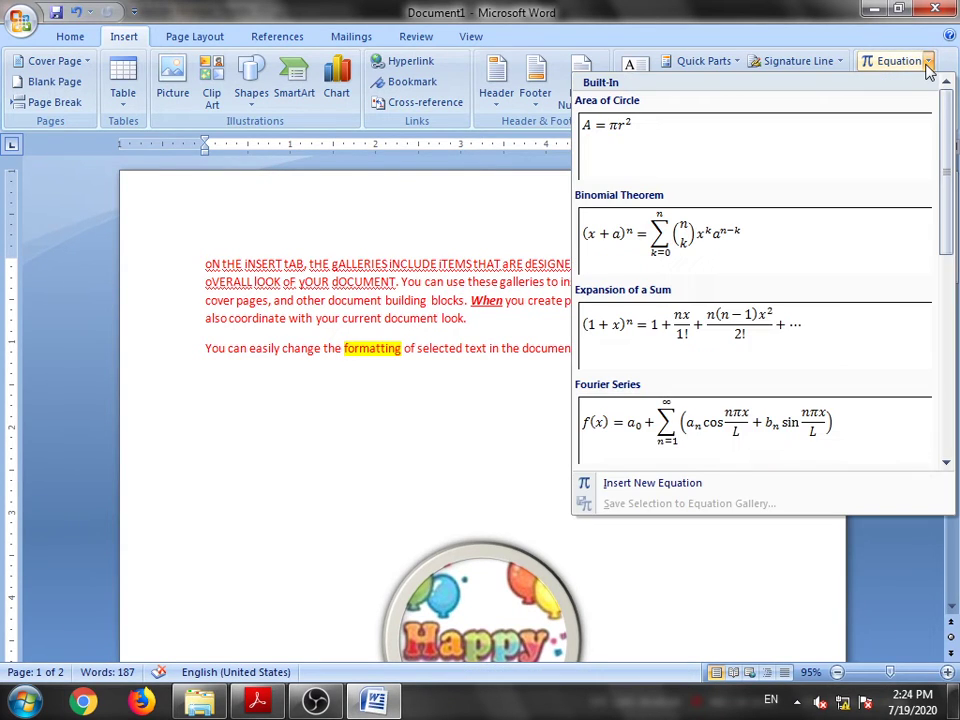
left_click(915, 64)
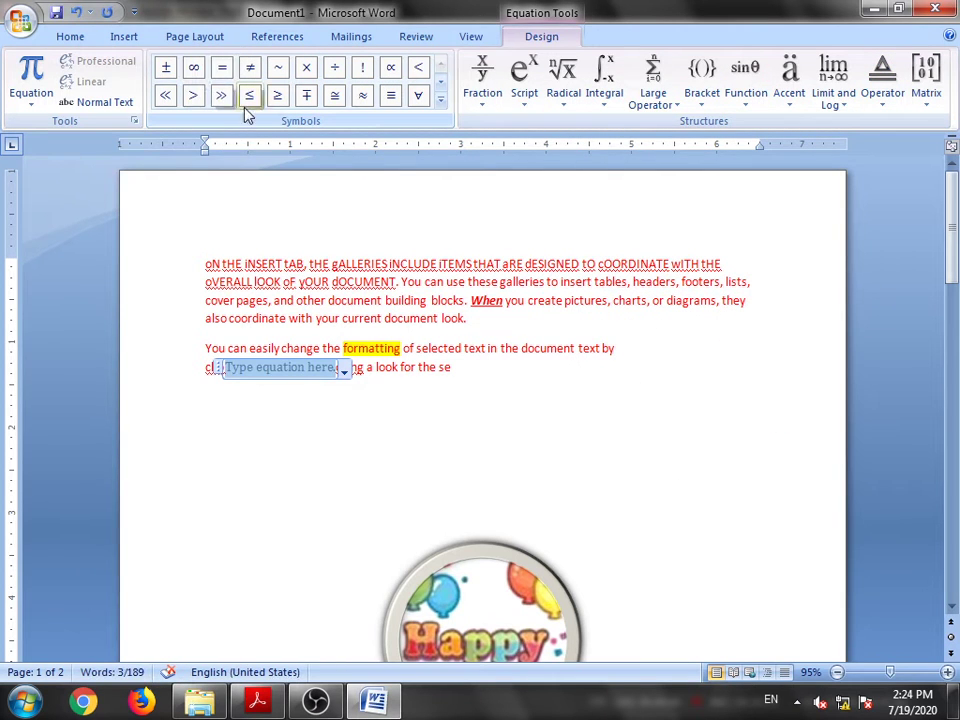
- Browse the equation symbol sets Basic Math, Greek Letters, Letter-Like Symbols, Arrows and Scripts without inserting a symbol
left_click(441, 102)
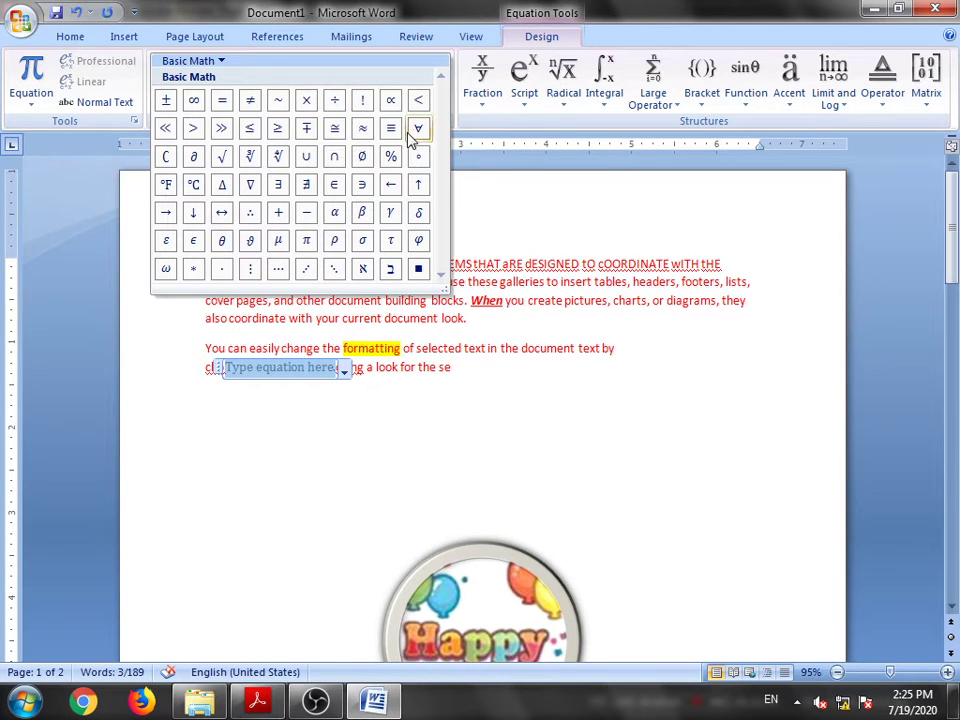
left_click(221, 62)
left_click(226, 101)
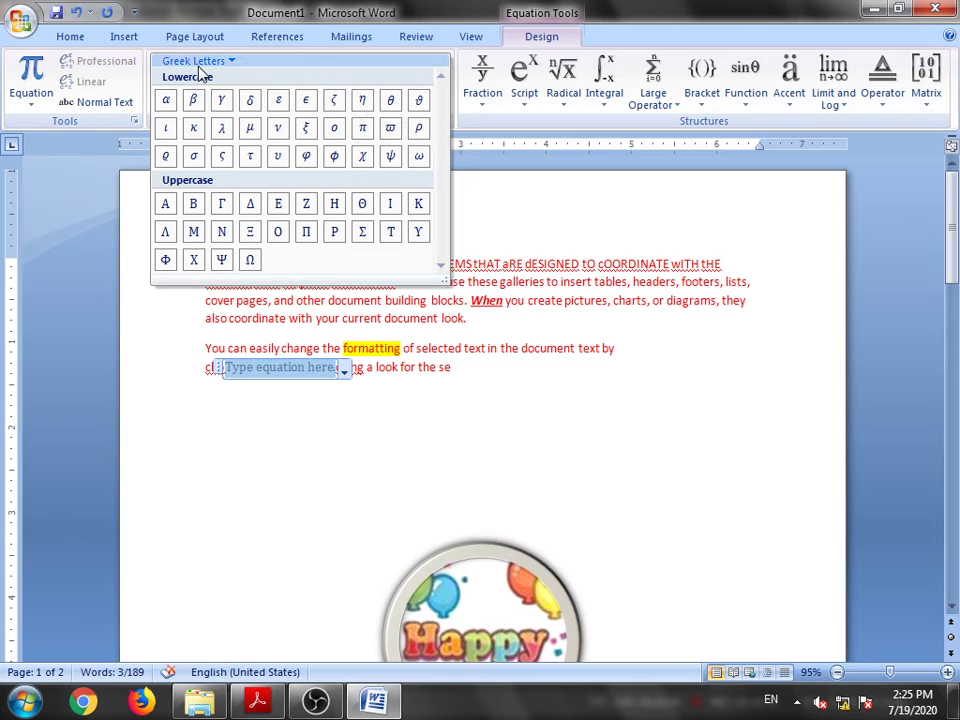
left_click(200, 62)
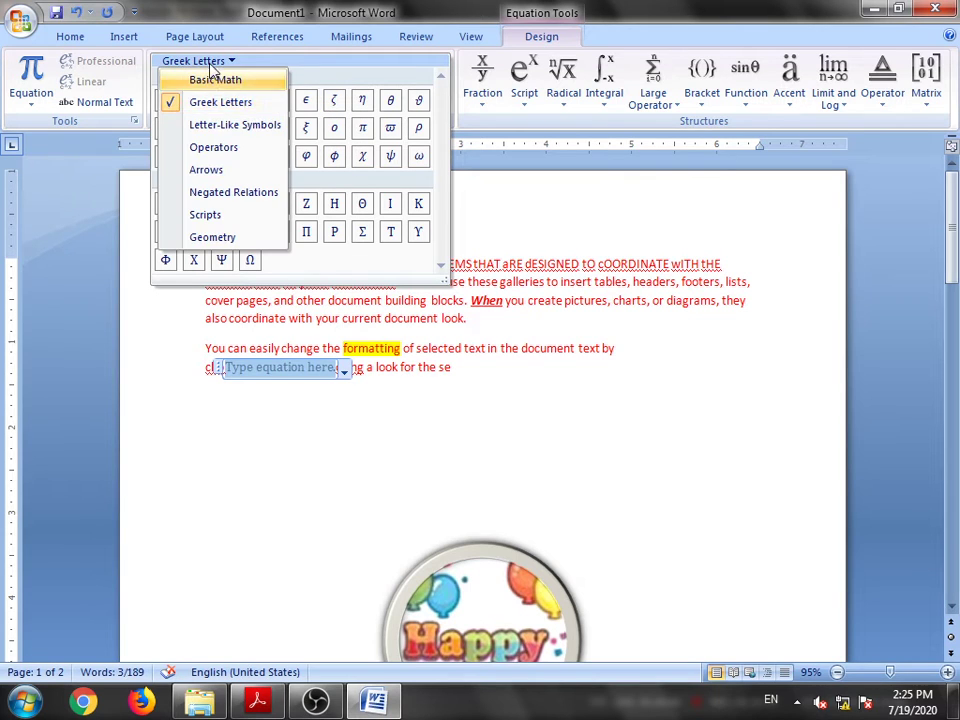
left_click(222, 129)
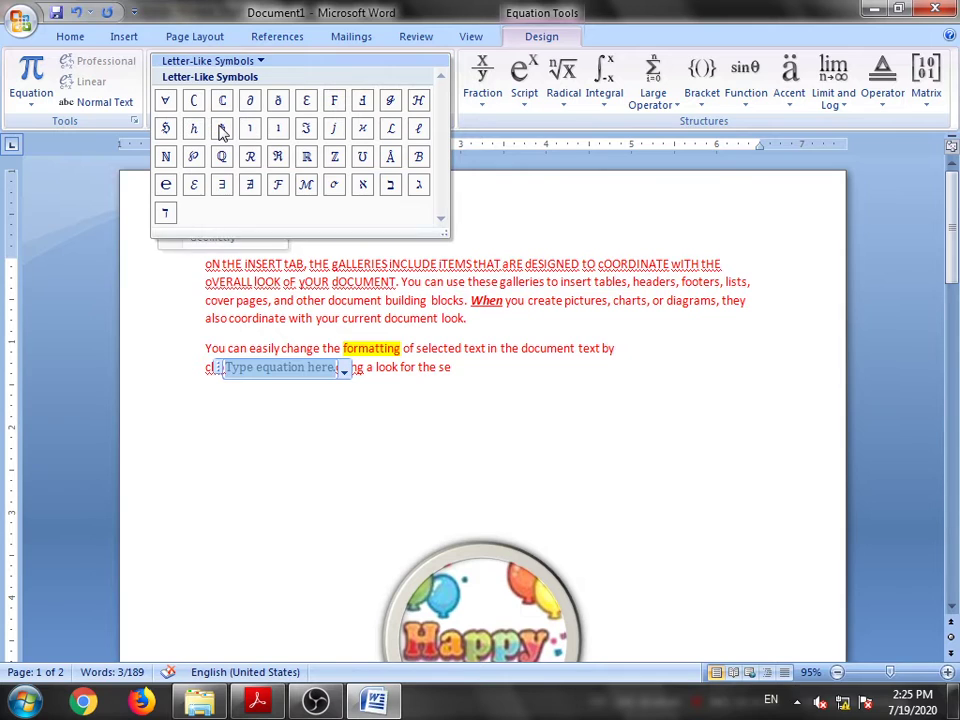
left_click(202, 62)
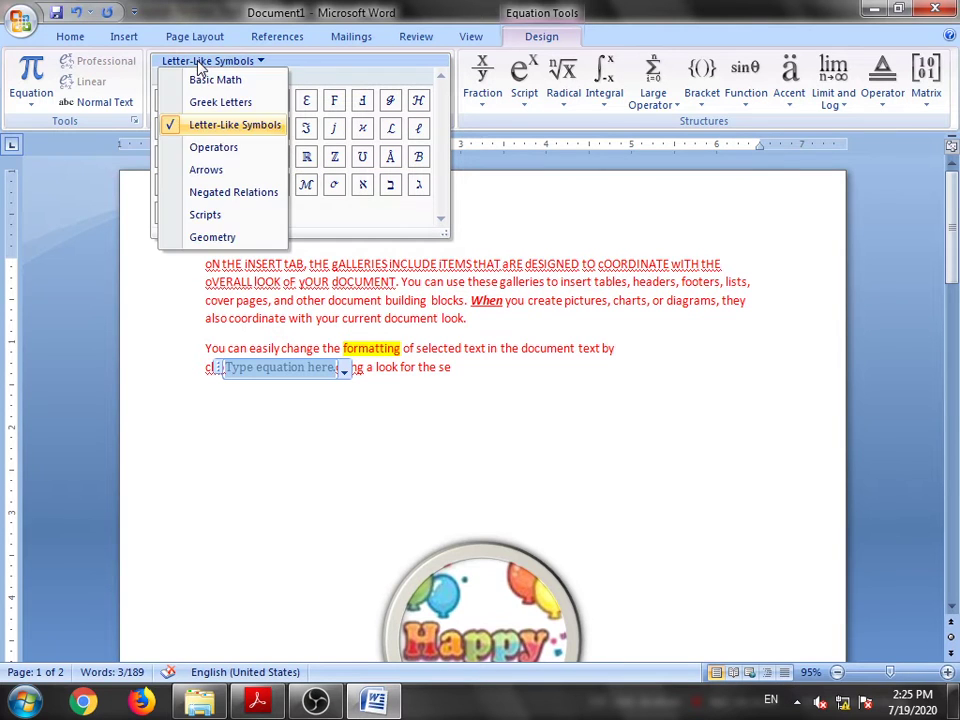
left_click(205, 169)
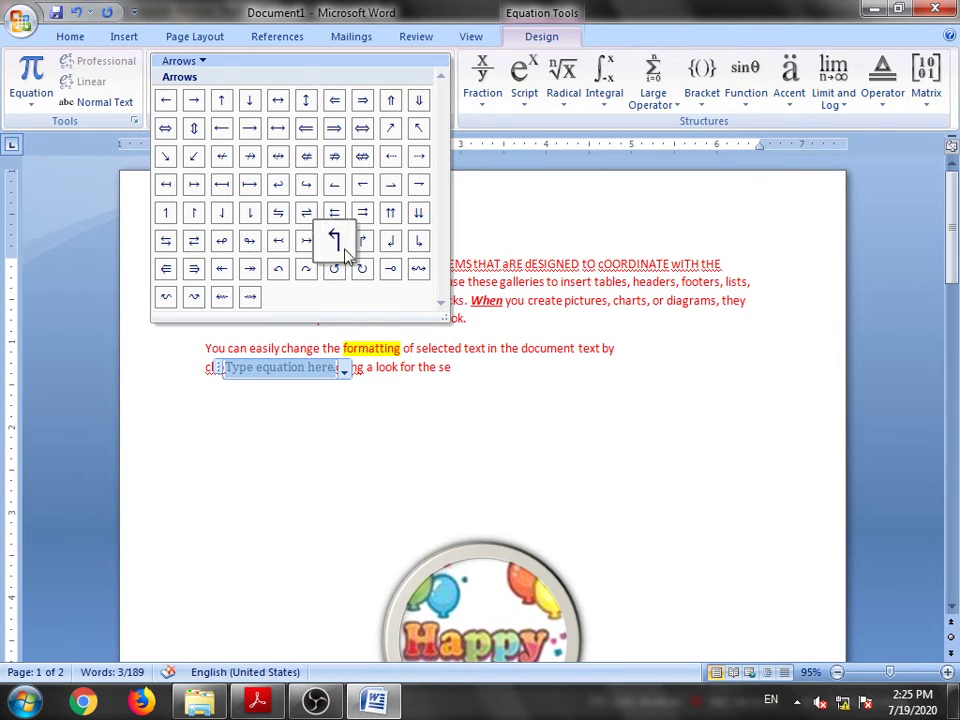
left_click(198, 64)
left_click(210, 216)
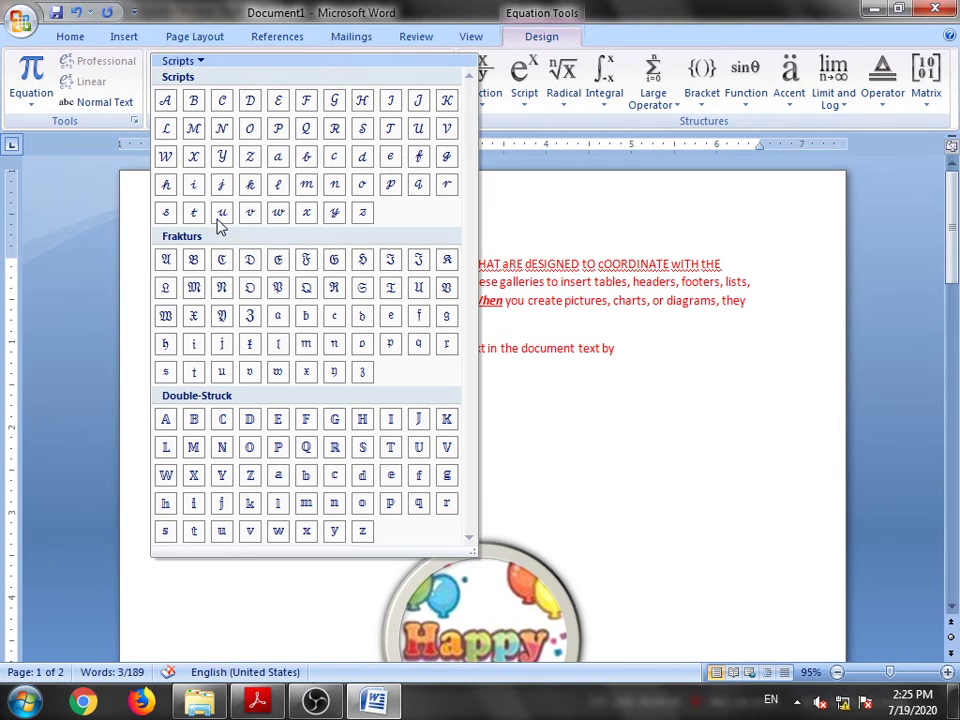
left_click(566, 395)
- Look through the built-in equations from Area of Circle to Trig Identity 2 without choosing one
left_click(34, 100)
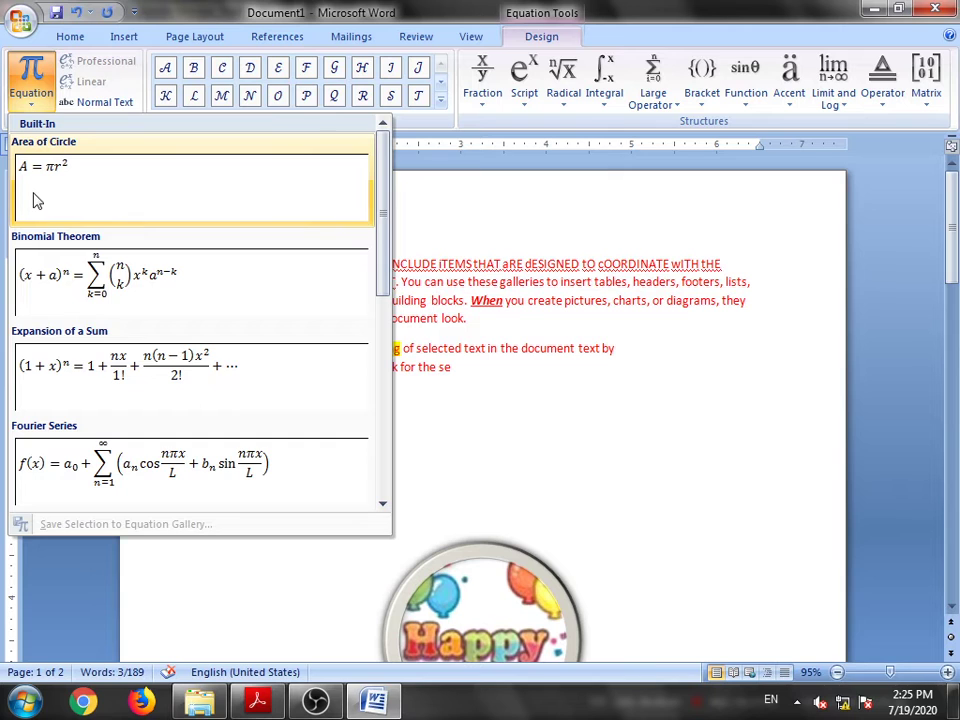
scroll(135, 275, "down", 5)
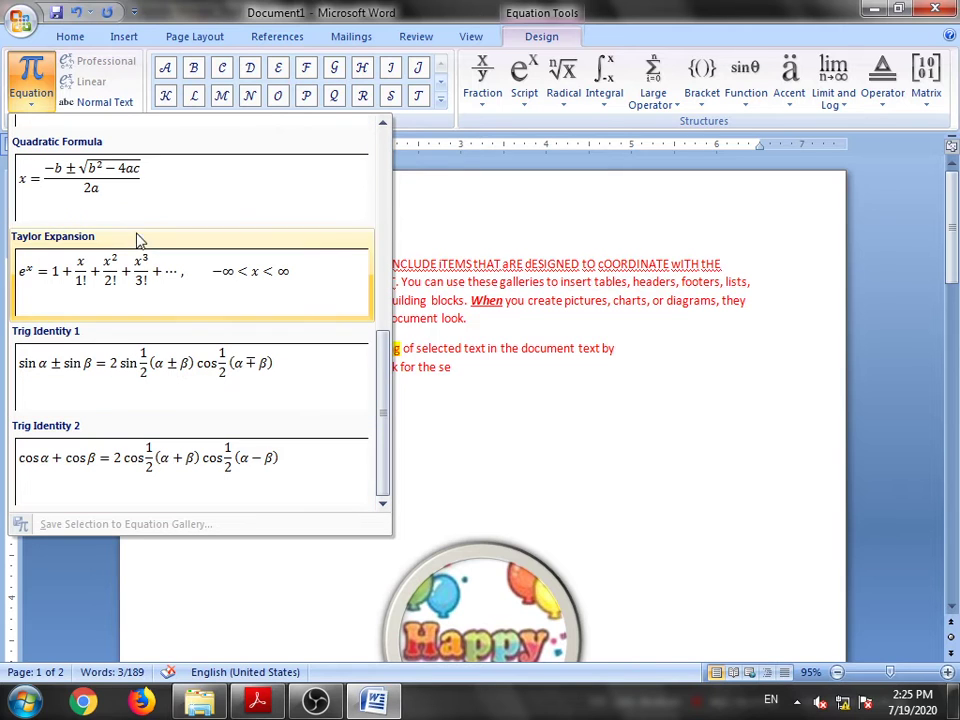
key("Escape")
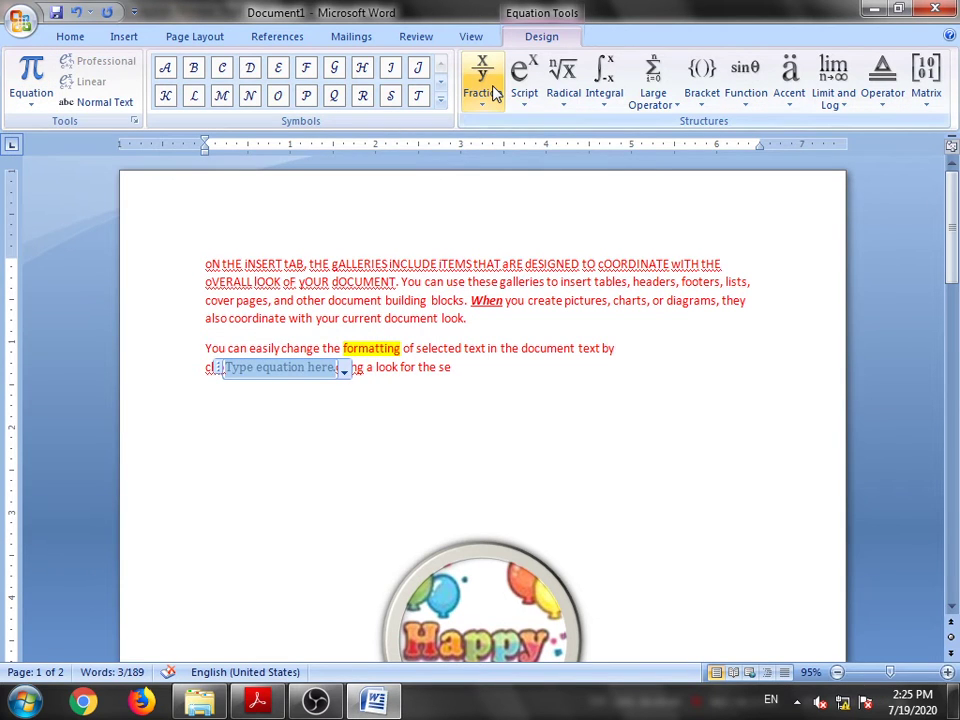